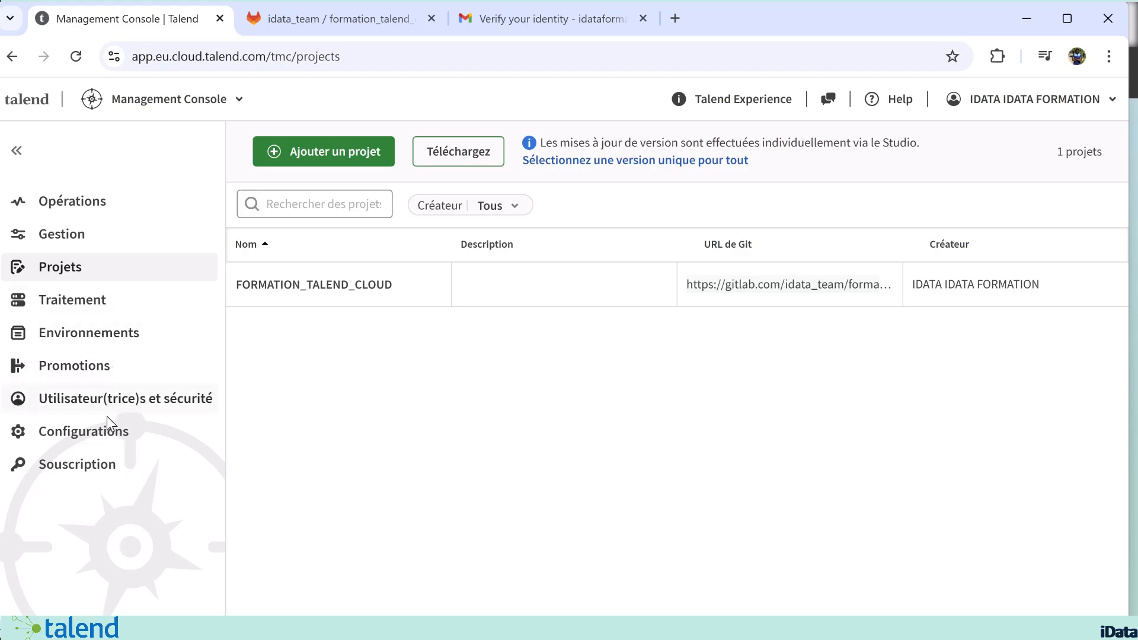
Step: Open the Traitement section and start adding a remote engine (Moteur distant)
{"action": "left_click", "coordinate": [88, 300]}
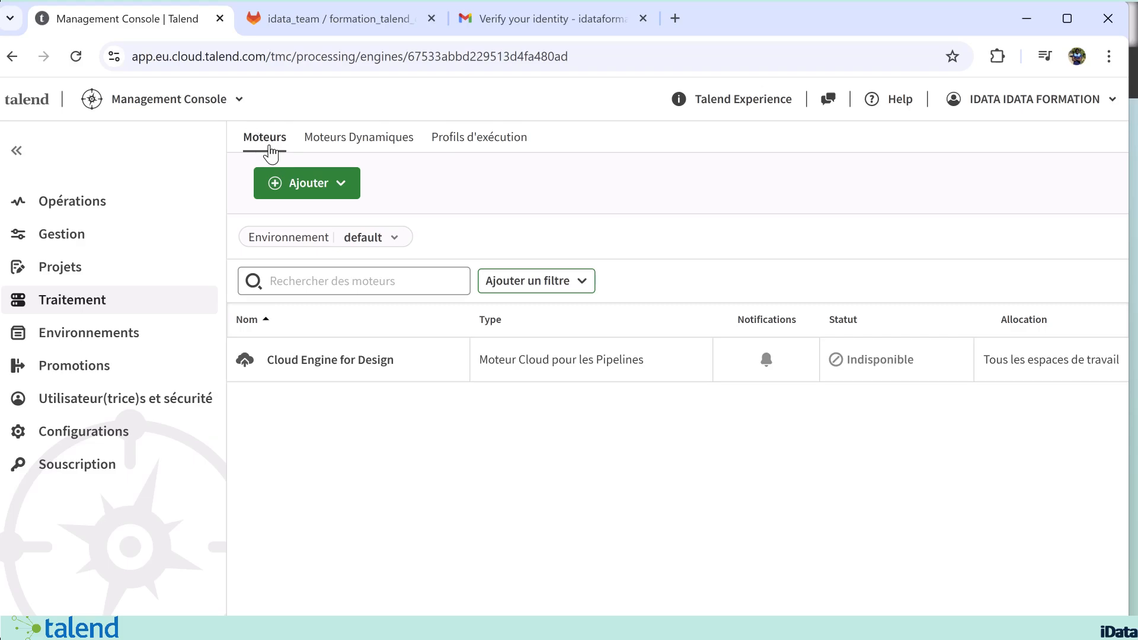
{"action": "left_click", "coordinate": [344, 181]}
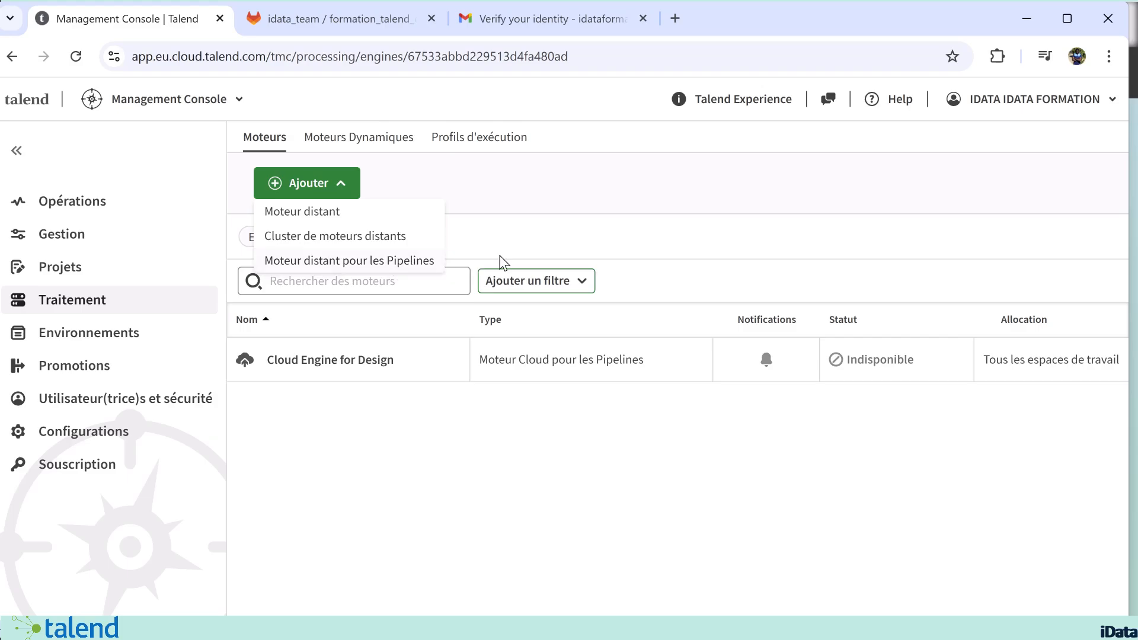
{"action": "left_click", "coordinate": [476, 231]}
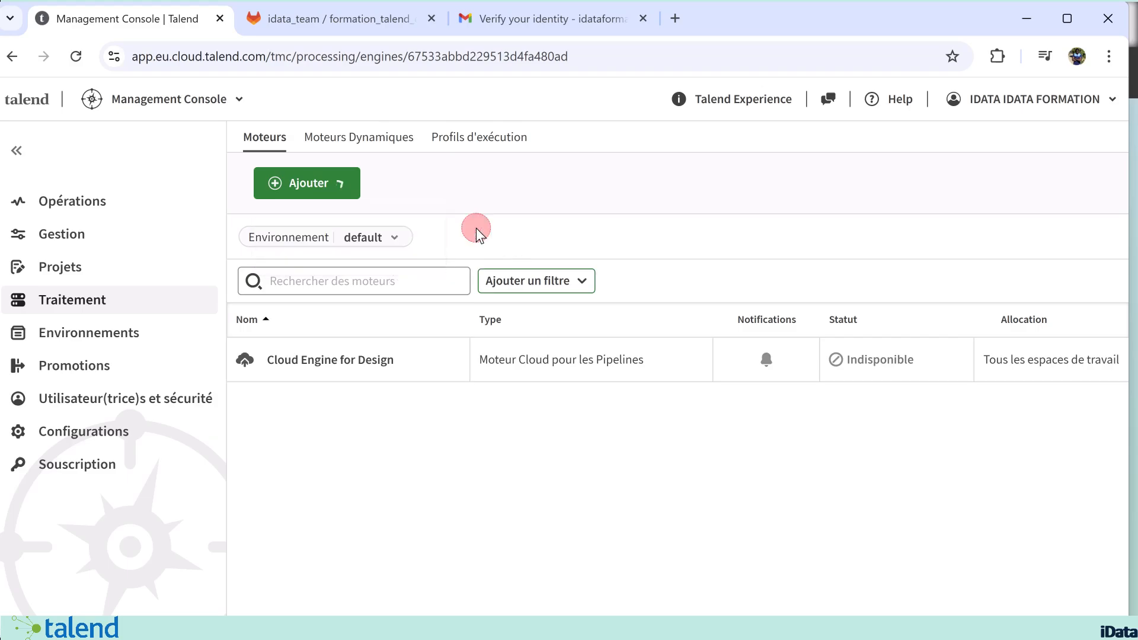
{"action": "left_click", "coordinate": [356, 183]}
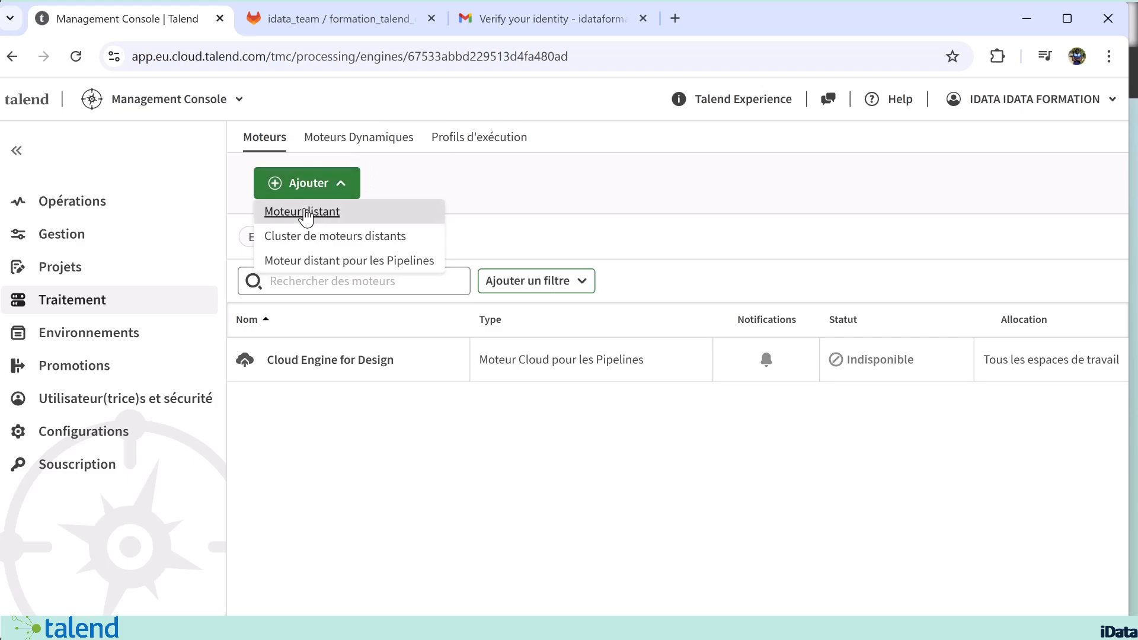
{"action": "left_click", "coordinate": [489, 232]}
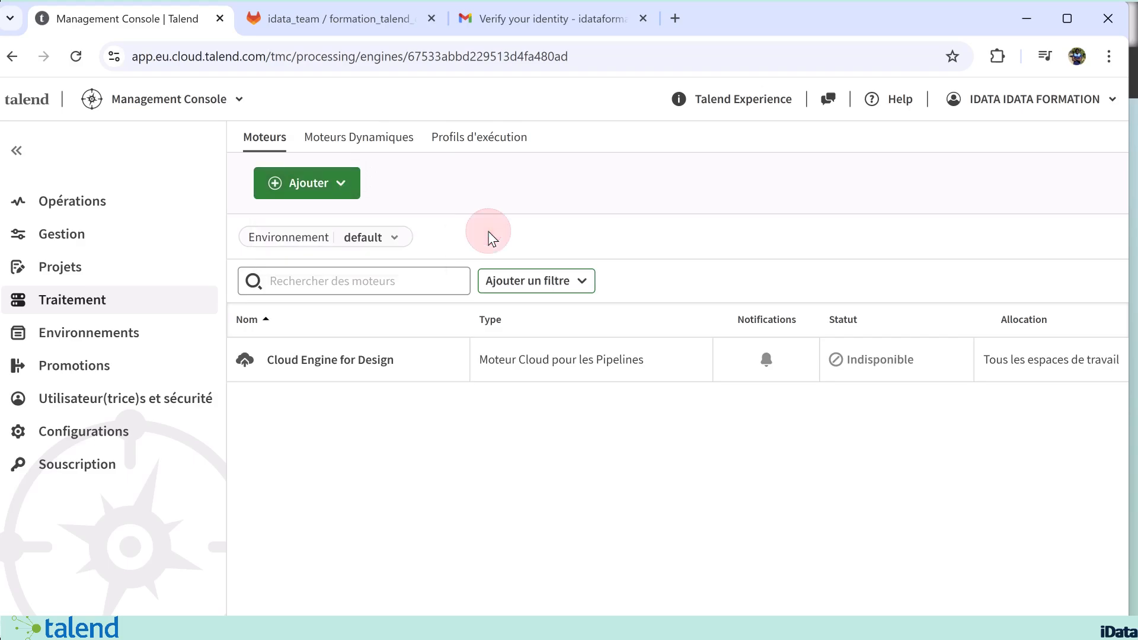
{"action": "left_click", "coordinate": [343, 190]}
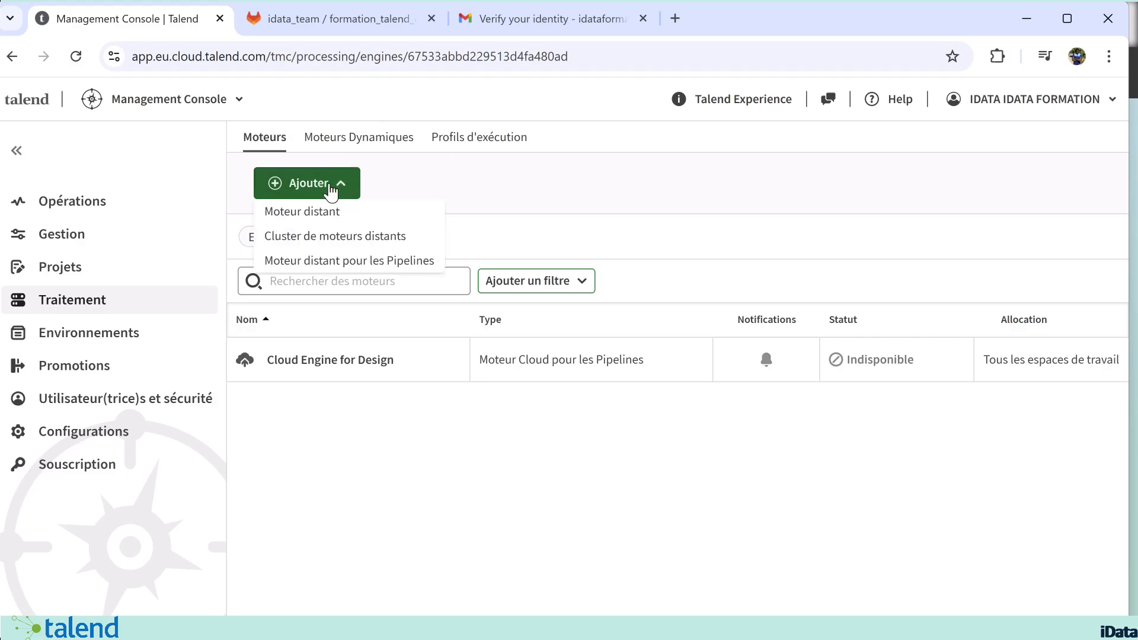
{"action": "left_click", "coordinate": [303, 213]}
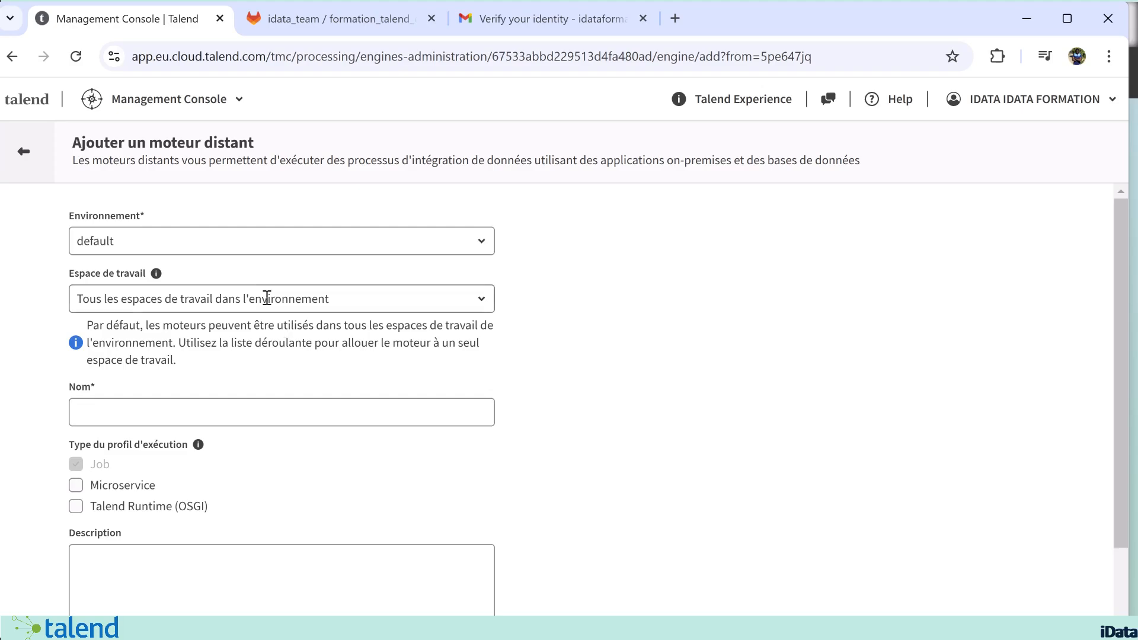
Step: Assign the new remote engine to the DEV environment and the MY_WORKSPACE workspace
{"action": "left_click", "coordinate": [194, 240]}
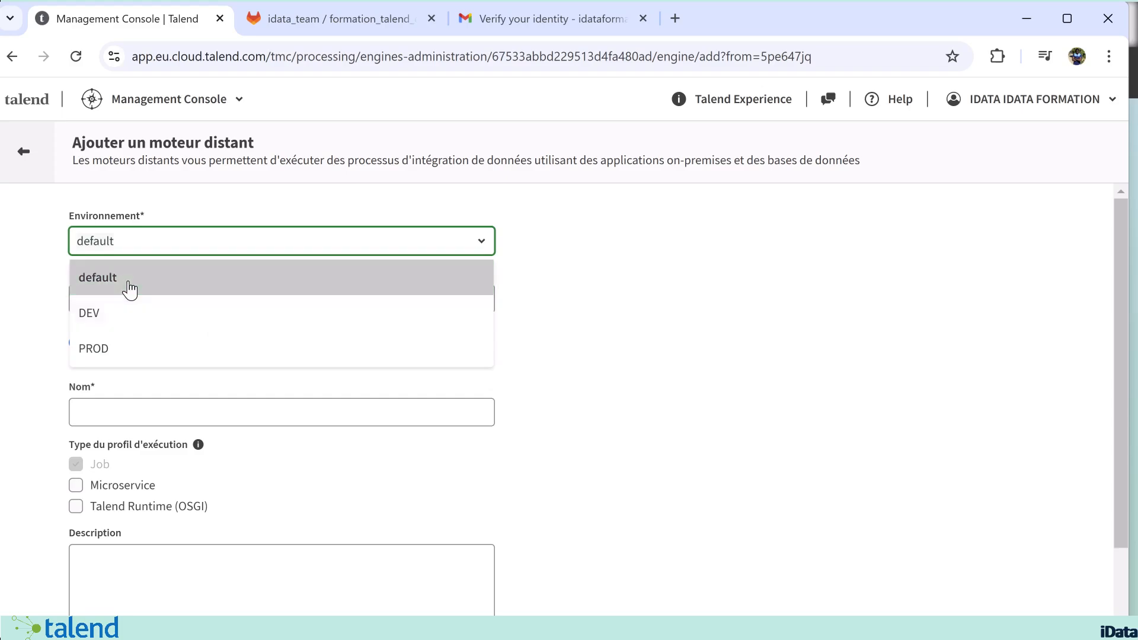
{"action": "left_click", "coordinate": [114, 322]}
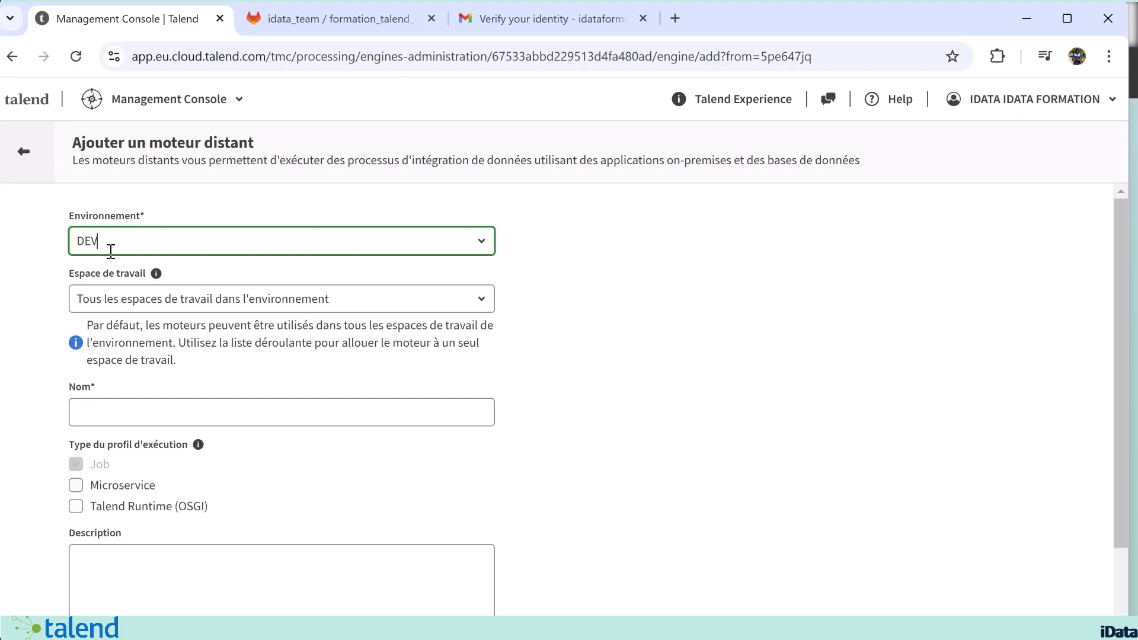
{"action": "left_click", "coordinate": [168, 301]}
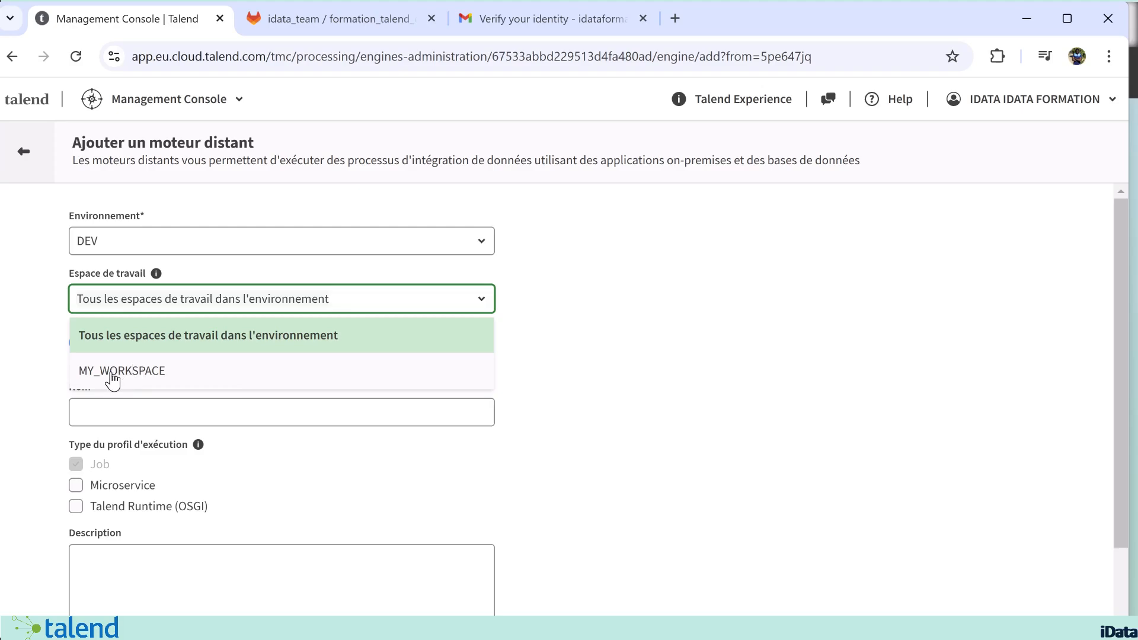
{"action": "left_click", "coordinate": [154, 373]}
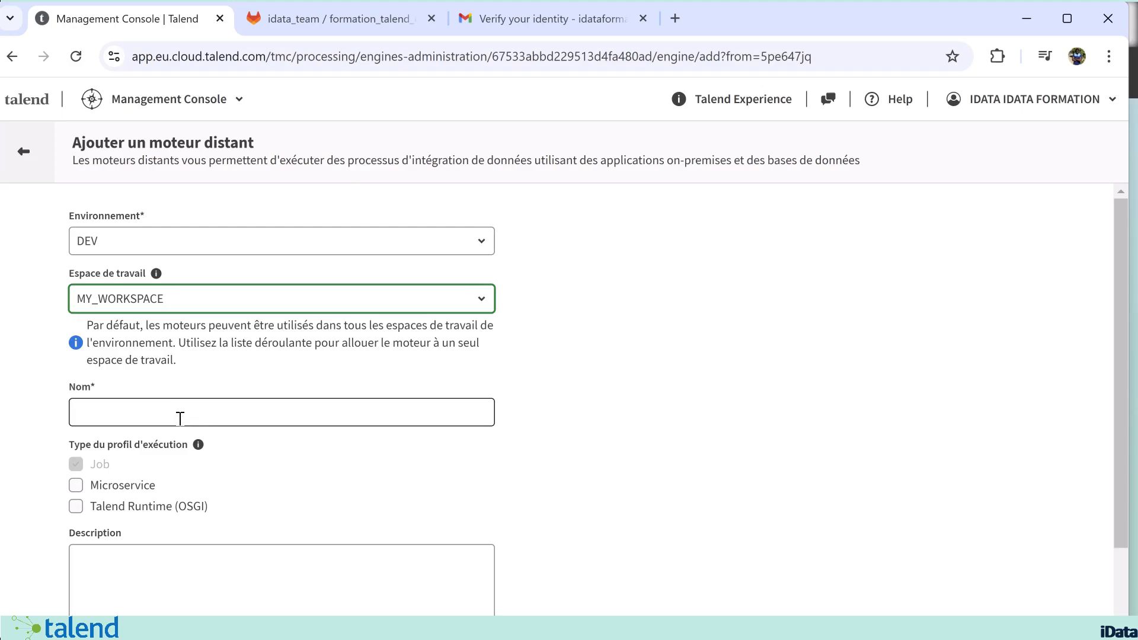
Step: Name the remote engine FORMATION_REMOTE_ENGINE and save it
{"action": "left_click", "coordinate": [210, 417]}
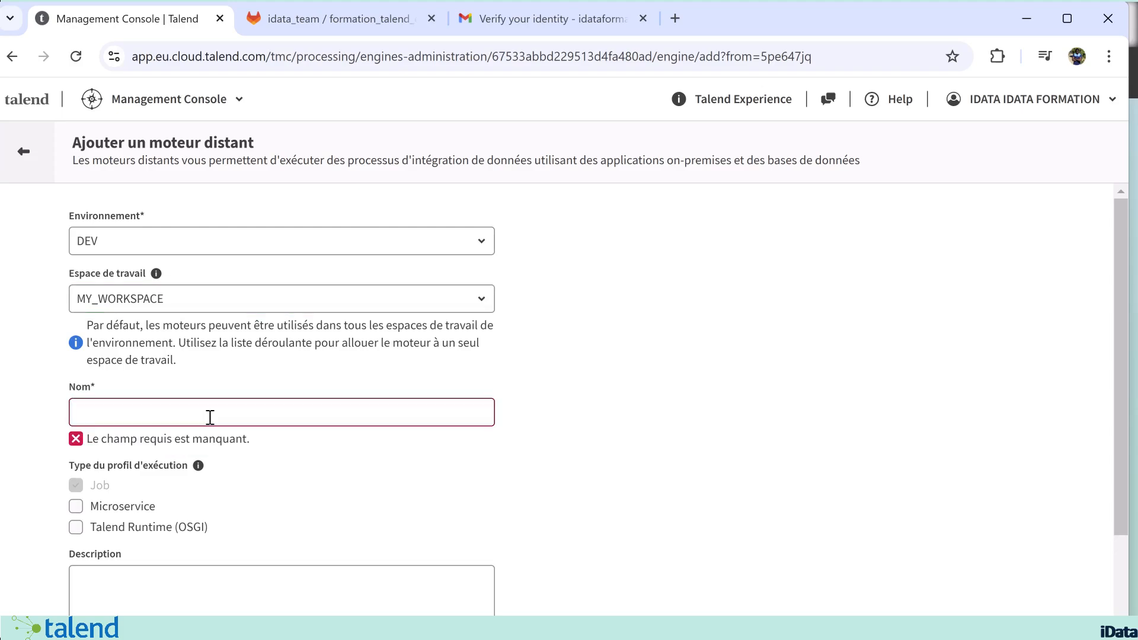
{"action": "type", "text": "FORMATION_REMOTE_ENGINE"}
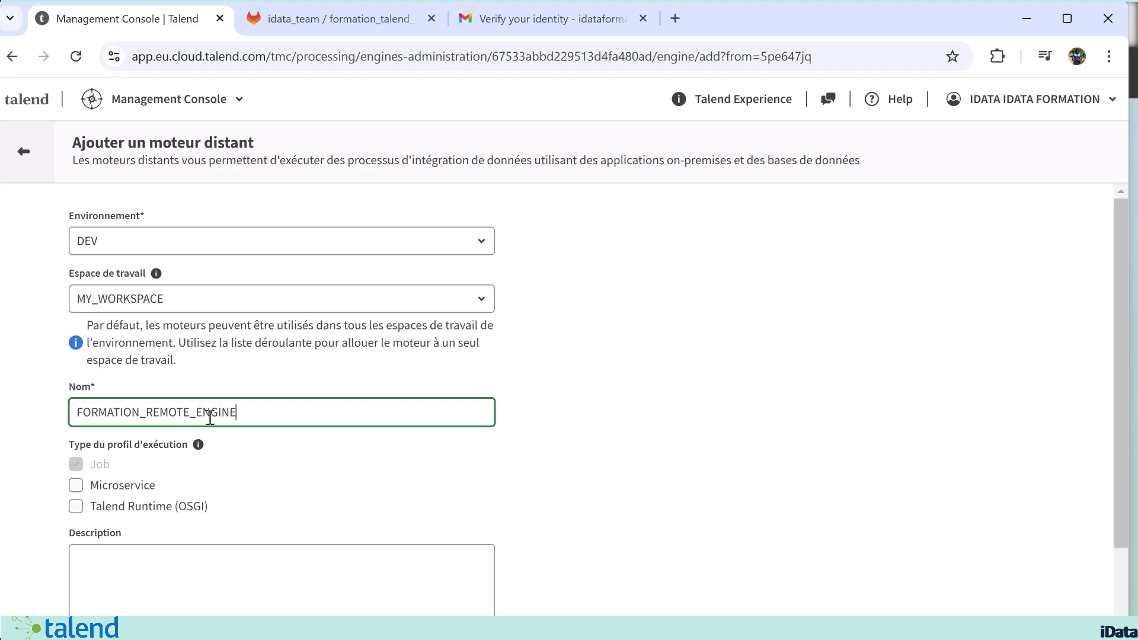
{"action": "left_click", "coordinate": [496, 490]}
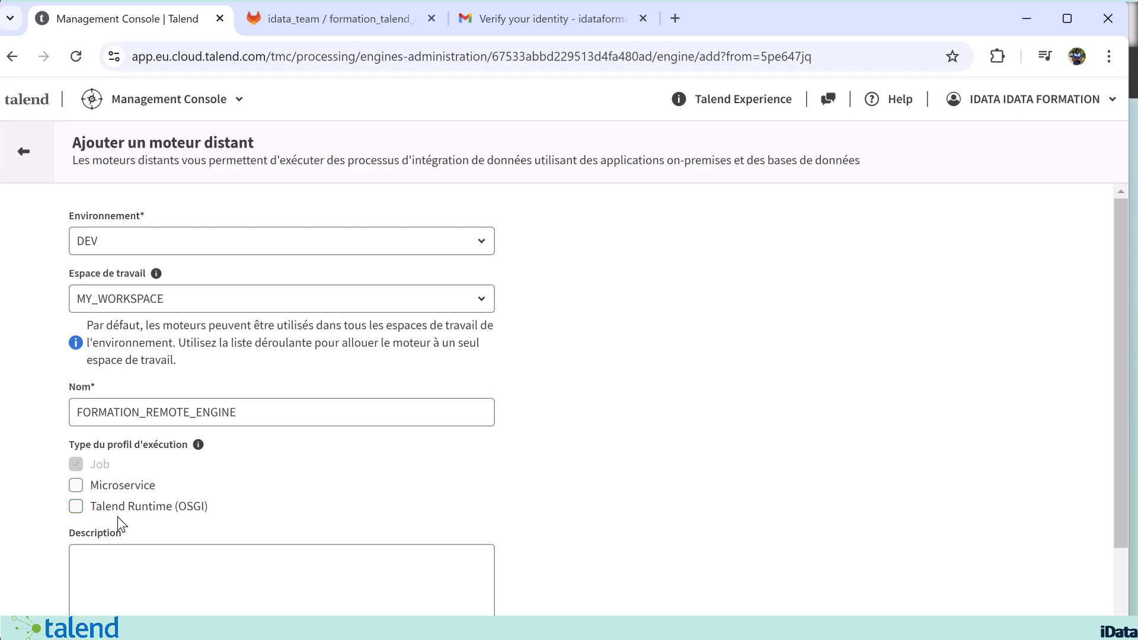
{"action": "scroll", "coordinate": [209, 518], "scroll_direction": "down", "scroll_amount": 2}
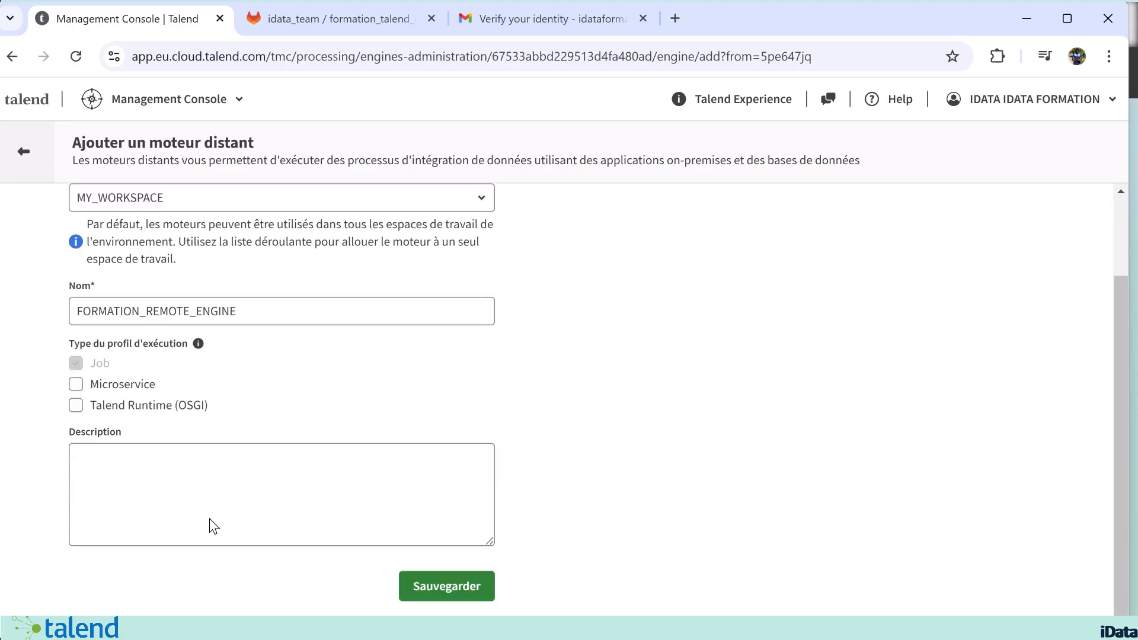
{"action": "left_click", "coordinate": [437, 590]}
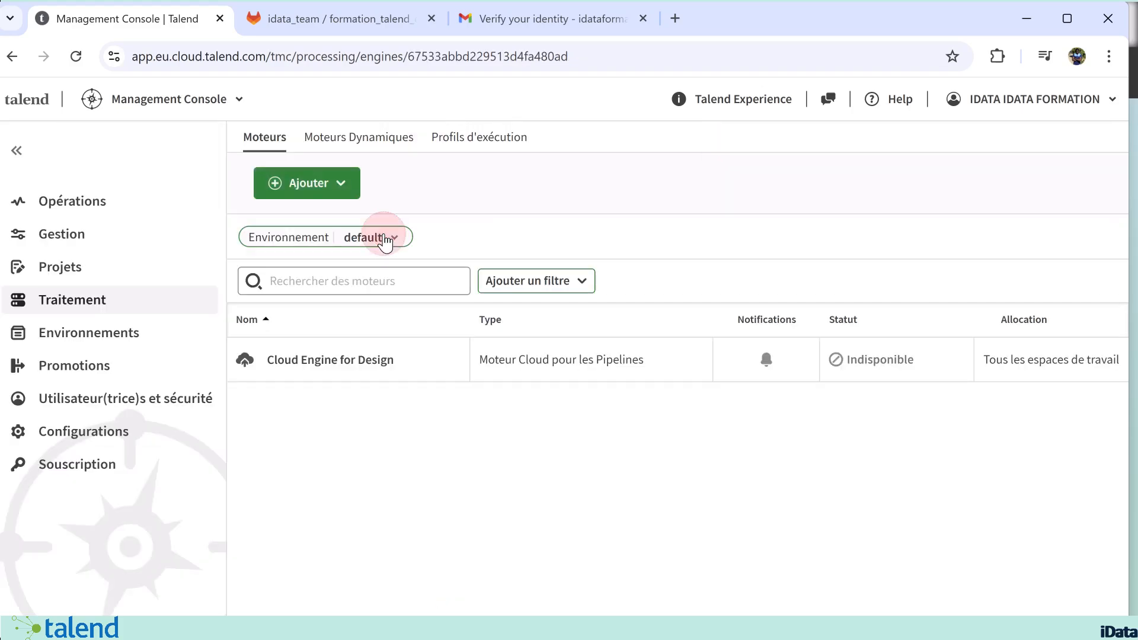
Step: Filter the engine list to the DEV environment
{"action": "left_click", "coordinate": [385, 237]}
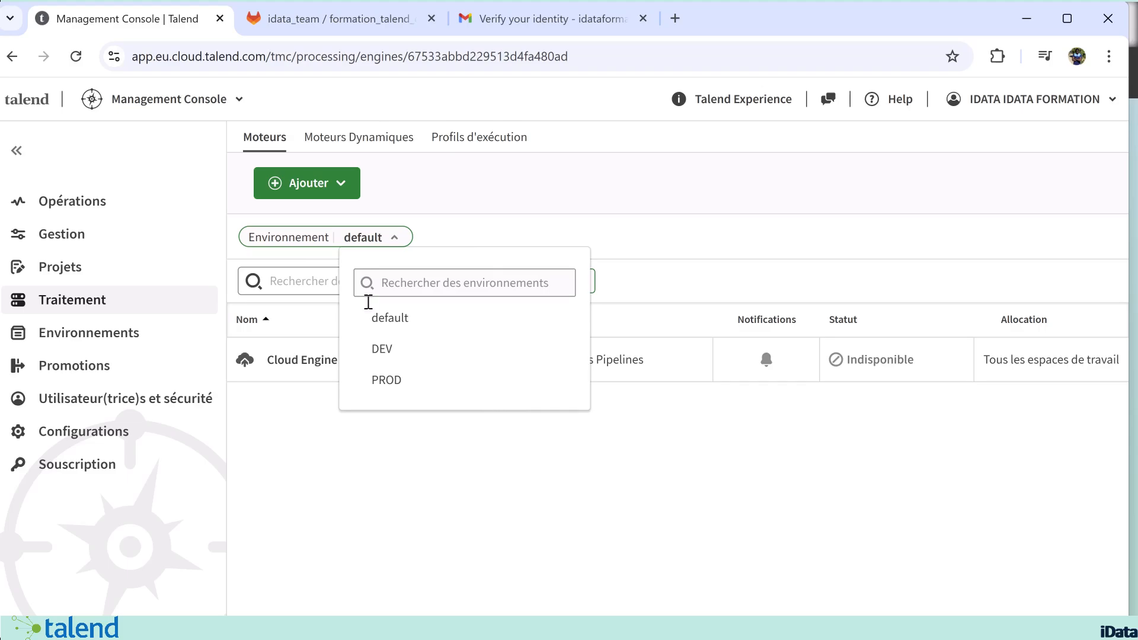
{"action": "left_click", "coordinate": [385, 350]}
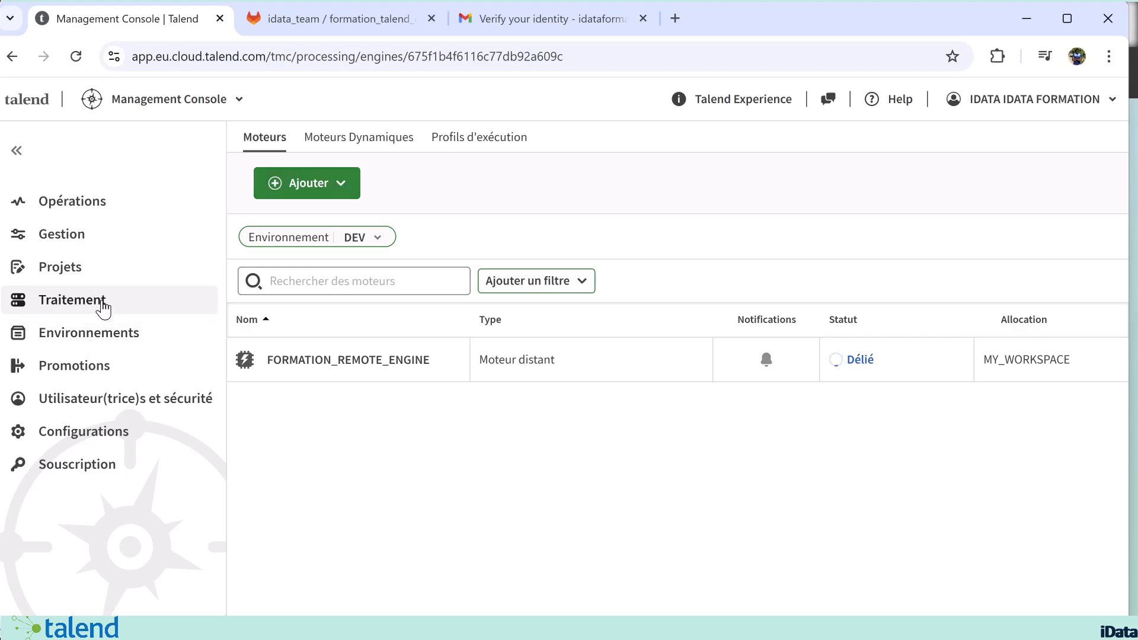
{"action": "left_click", "coordinate": [344, 187]}
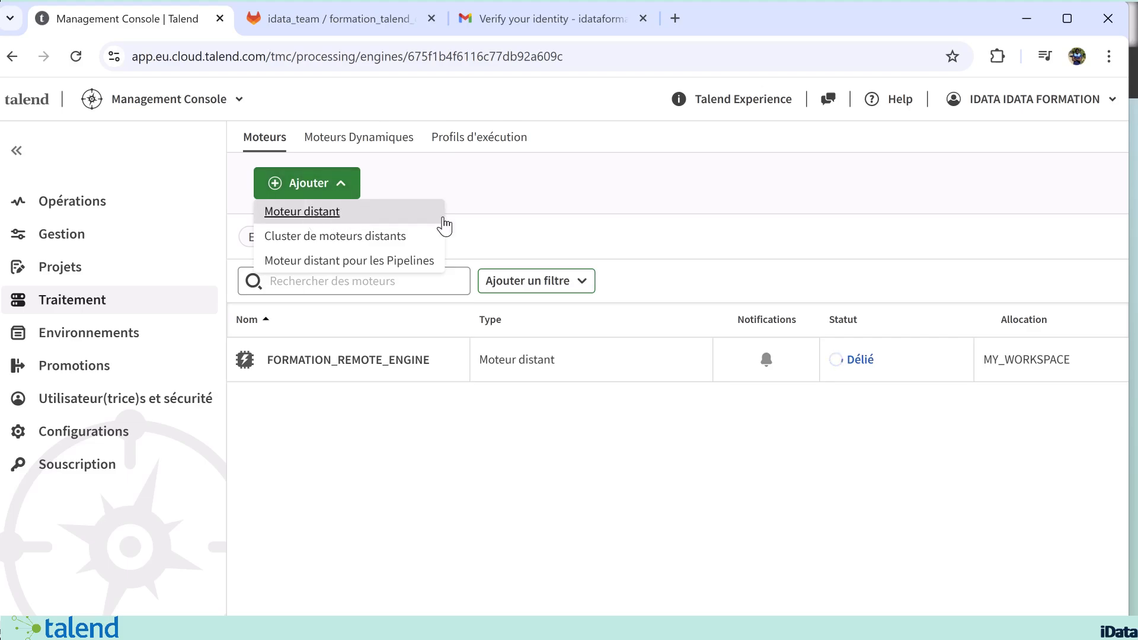
{"action": "left_click", "coordinate": [540, 228]}
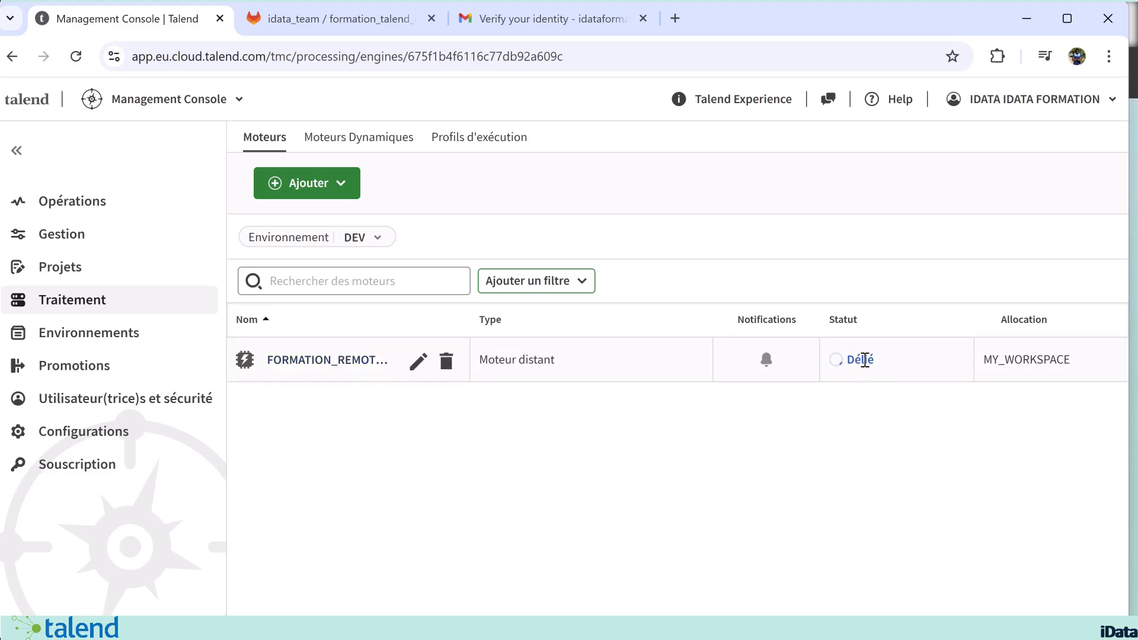
Step: Open the installation archive's download page in a new browser tab from the management details of FORMATION_REMOTE_ENGINE
{"action": "left_click", "coordinate": [339, 361]}
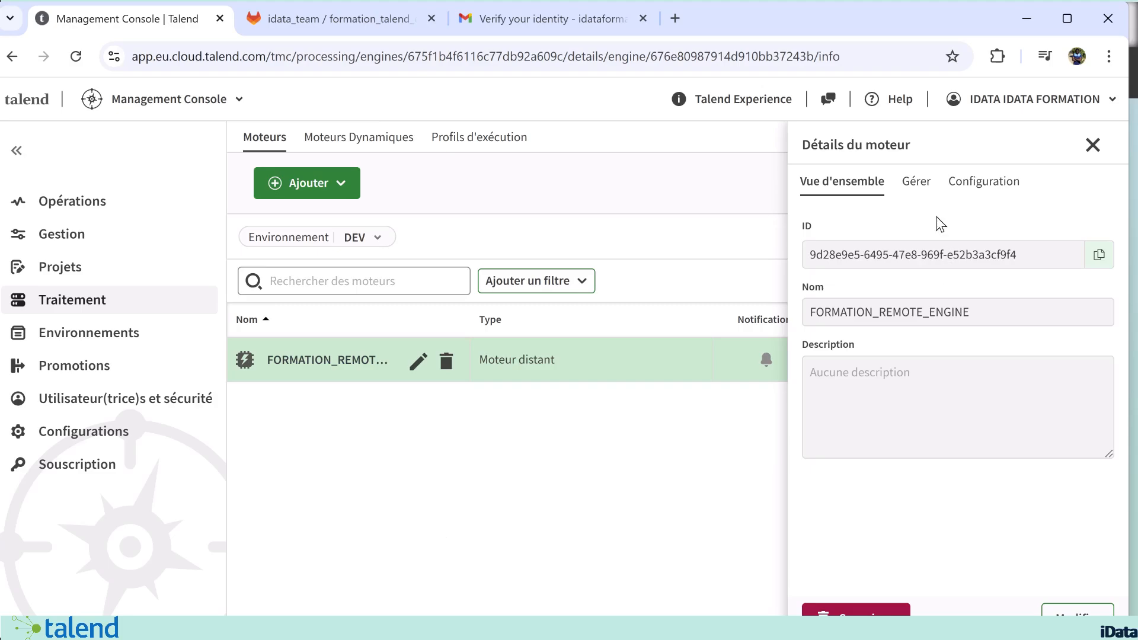
{"action": "left_click", "coordinate": [915, 183]}
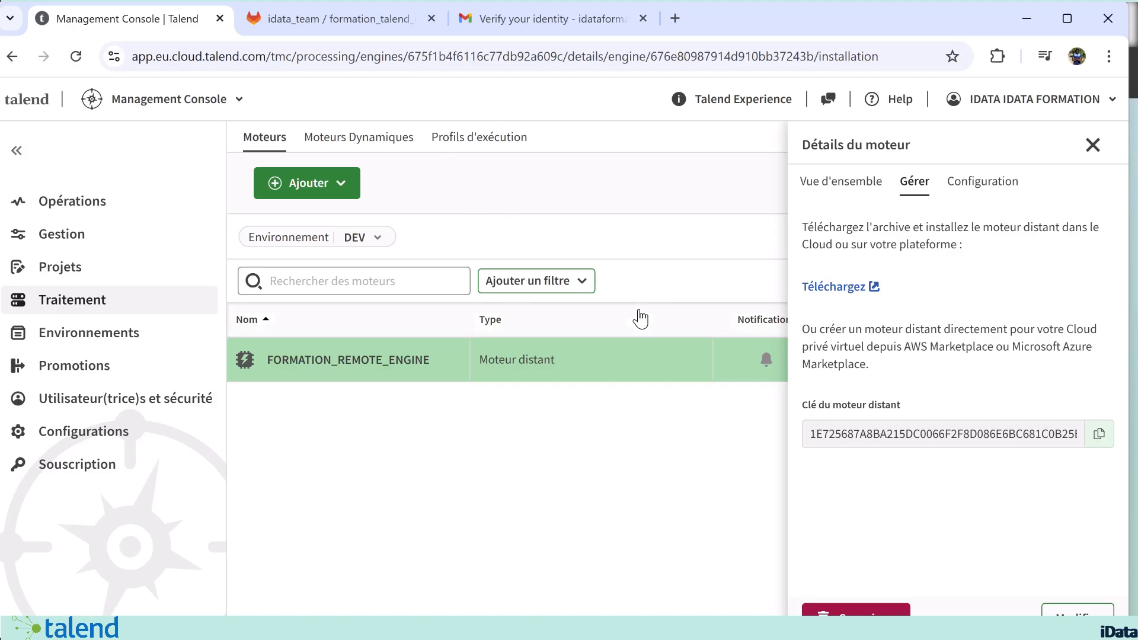
{"action": "right_click", "coordinate": [832, 289]}
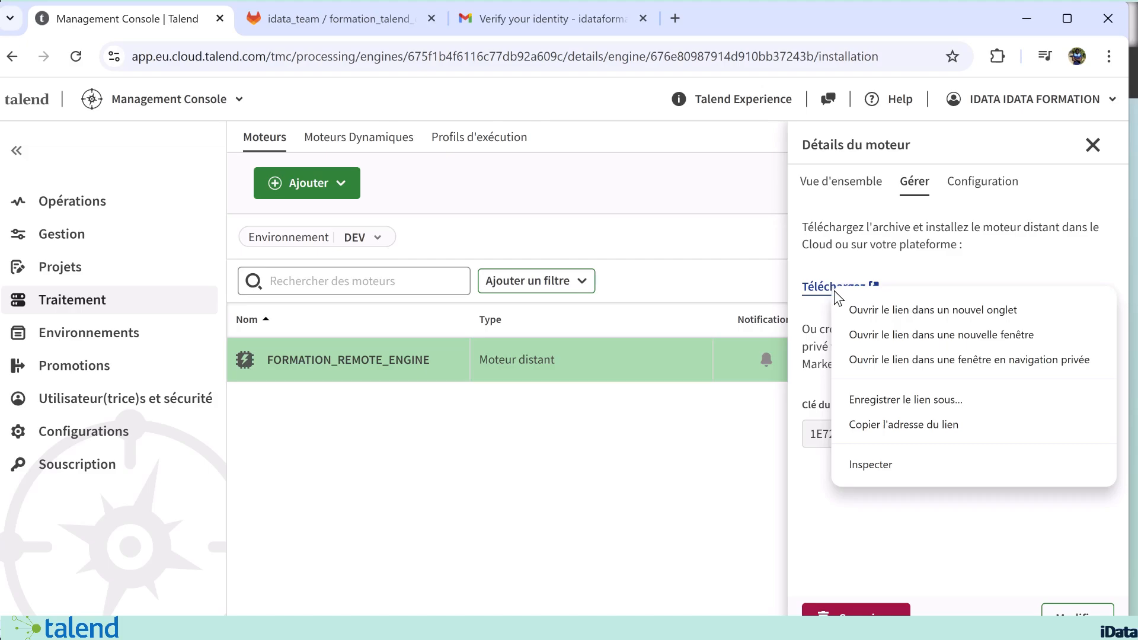
{"action": "left_click", "coordinate": [856, 308]}
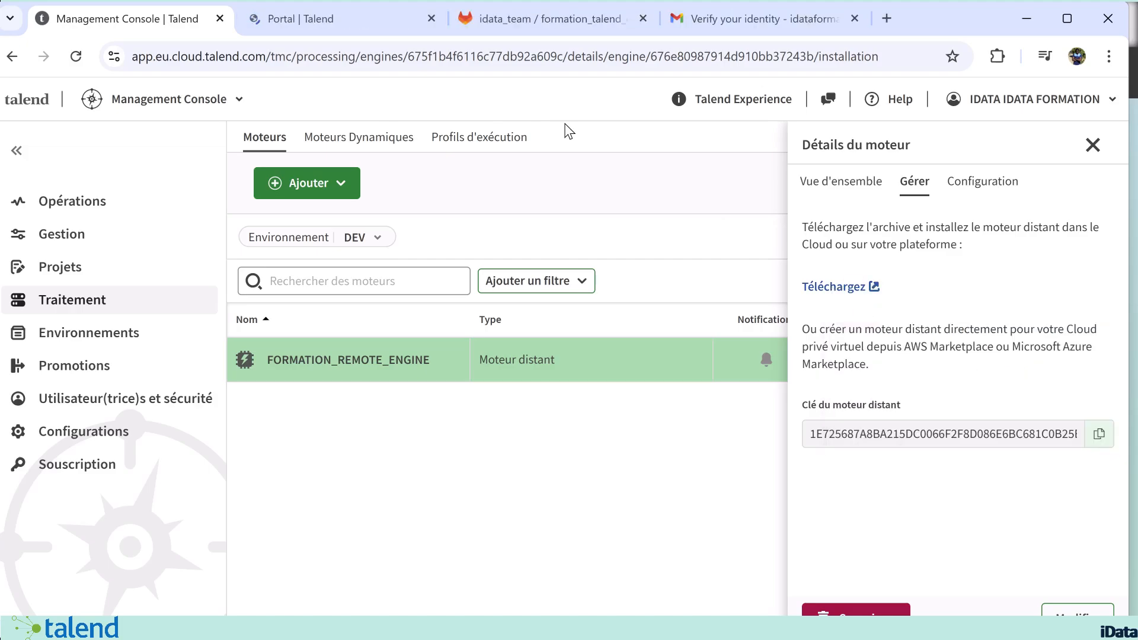
{"action": "left_click", "coordinate": [342, 17]}
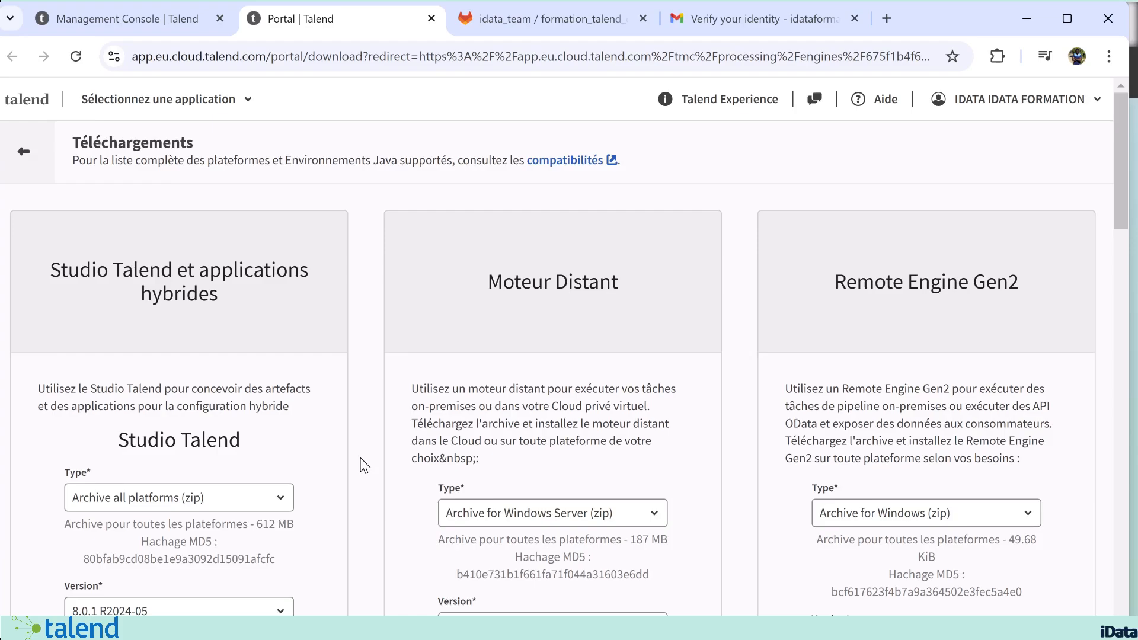
Step: Set the Moteur Distant download type to Installer for Windows Server (exe)
{"action": "scroll", "coordinate": [362, 465], "scroll_direction": "down", "scroll_amount": 1}
{"action": "left_click", "coordinate": [504, 455]}
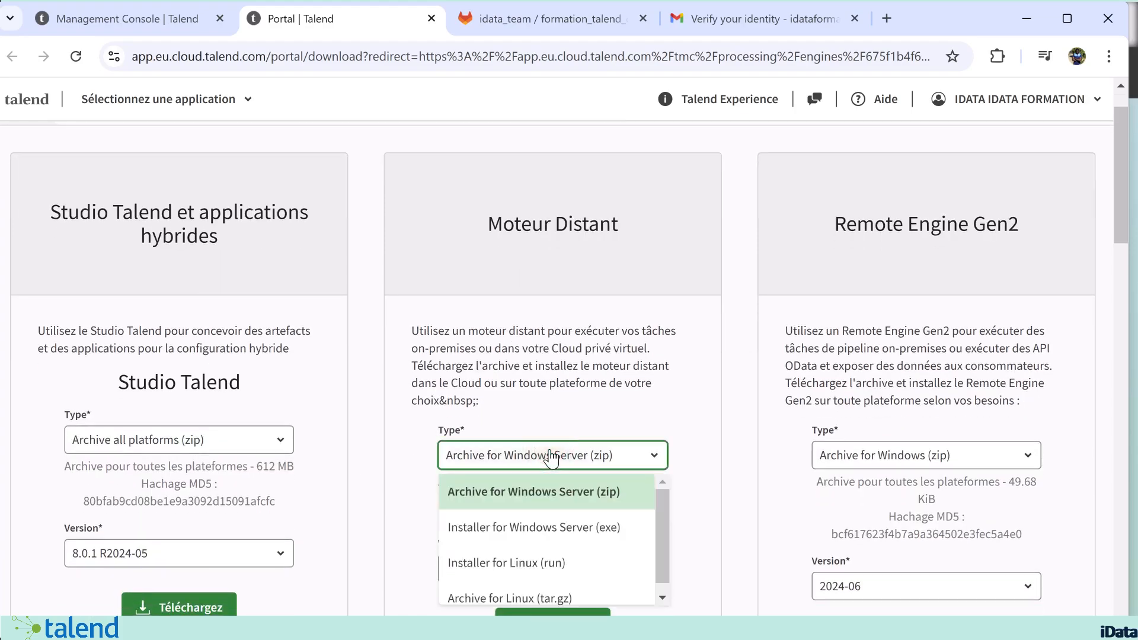
{"action": "left_click", "coordinate": [707, 431]}
{"action": "scroll", "coordinate": [551, 355], "scroll_direction": "down", "scroll_amount": 1}
{"action": "left_click", "coordinate": [593, 407]}
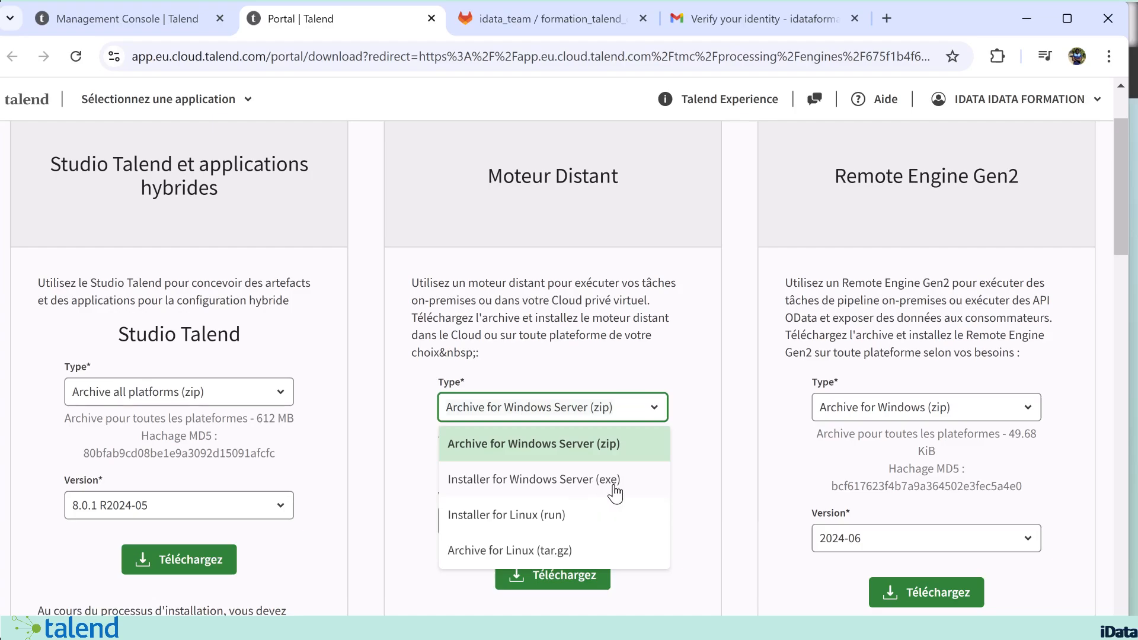
{"action": "left_click", "coordinate": [560, 481]}
{"action": "scroll", "coordinate": [560, 481], "scroll_direction": "down", "scroll_amount": 2}
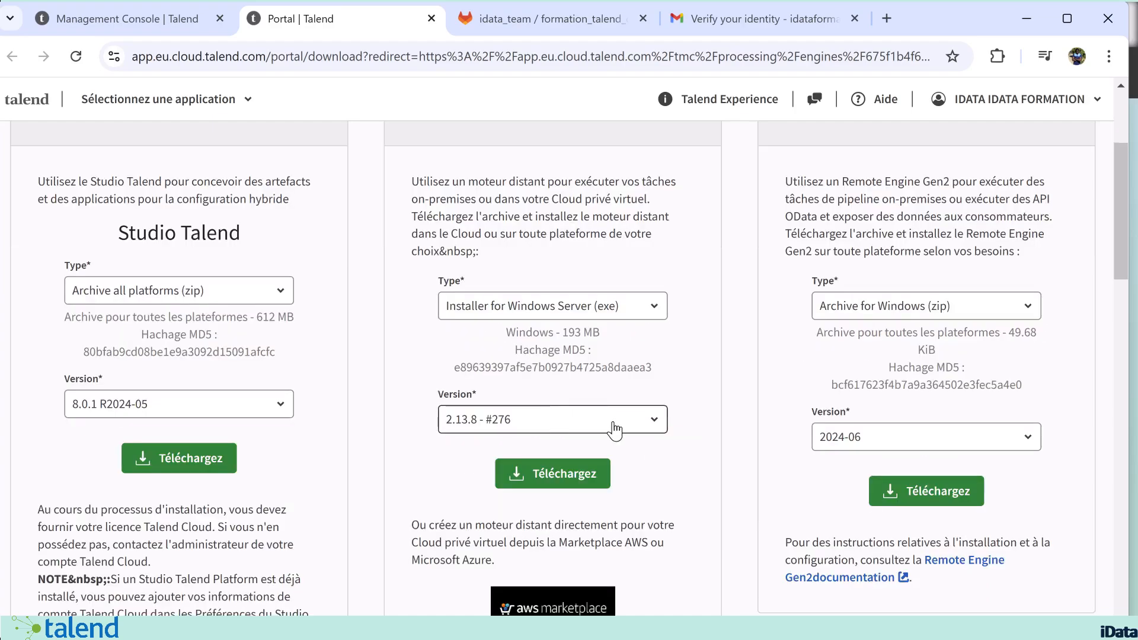
Step: Download the remote engine installer as Talend-RemoteEngine-V2.13.8-276-Windows.exe into the Software folder and show the file there
{"action": "left_click", "coordinate": [557, 478]}
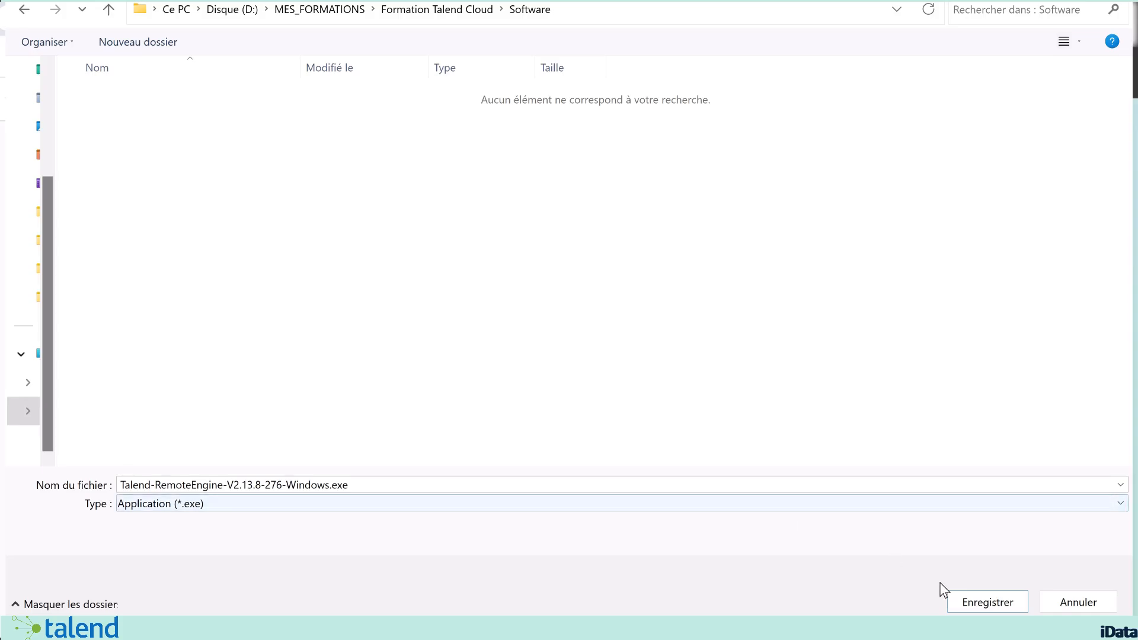
{"action": "left_click", "coordinate": [975, 607]}
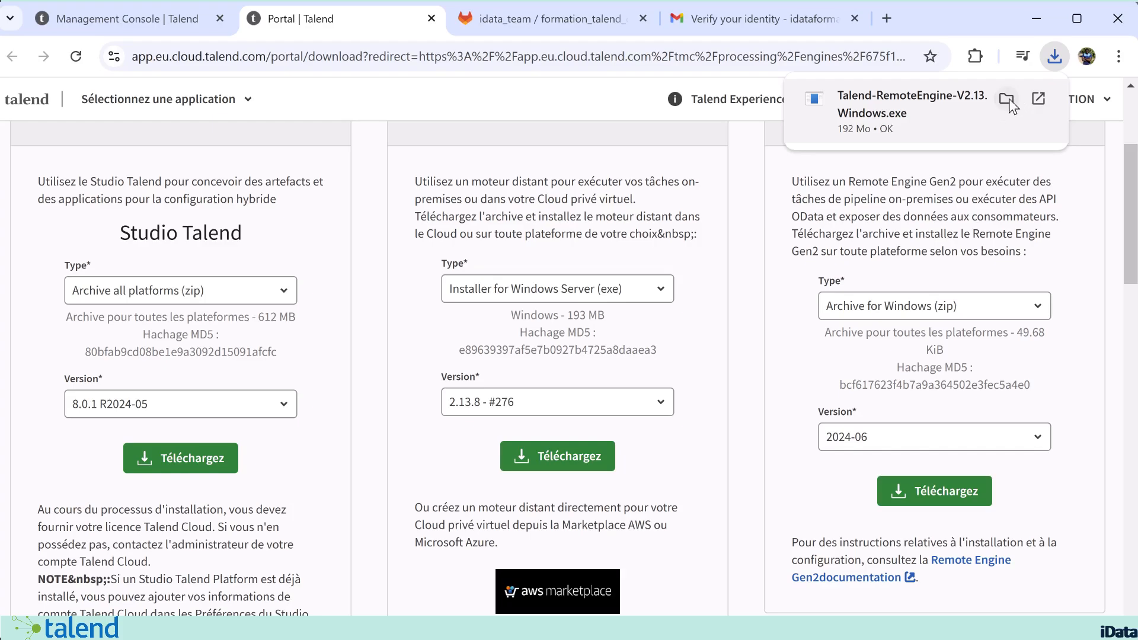
{"action": "left_click", "coordinate": [1008, 100]}
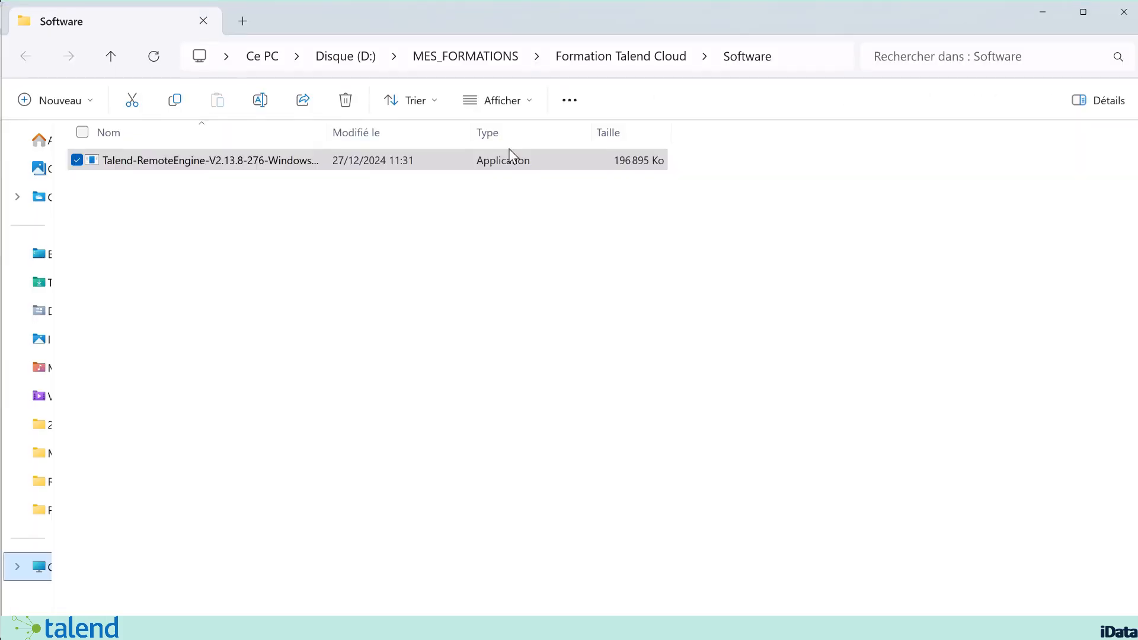
{"action": "left_click", "coordinate": [567, 401]}
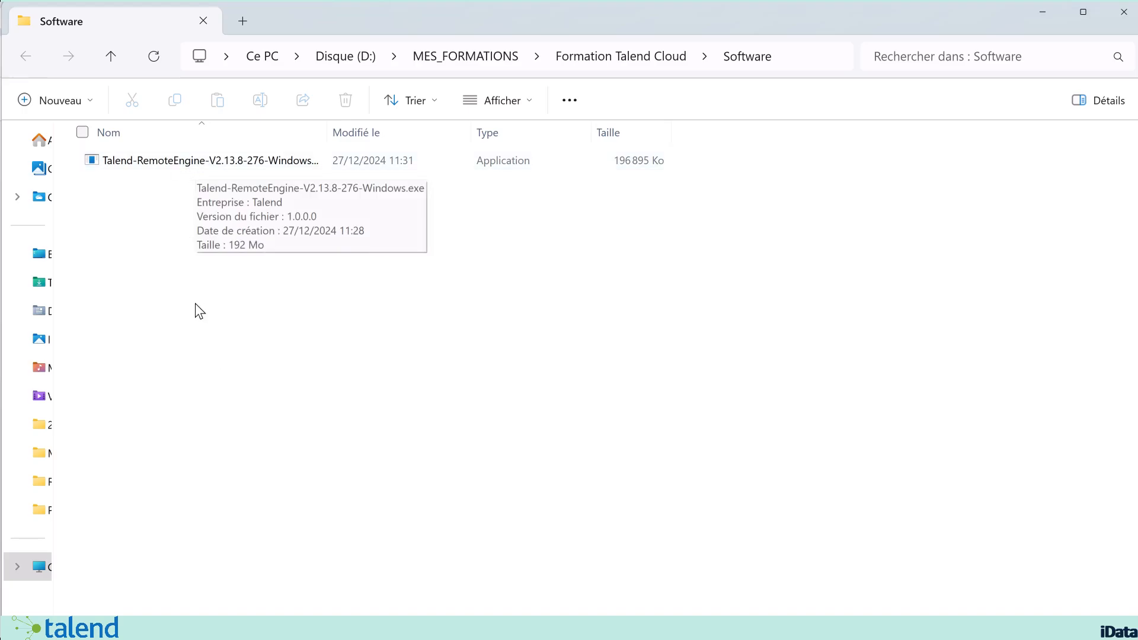
Step: Try to run the Talend-RemoteEngine-V2.13.8-276-Windows.exe installer, dismissing the Java version error
{"action": "left_click", "coordinate": [221, 162]}
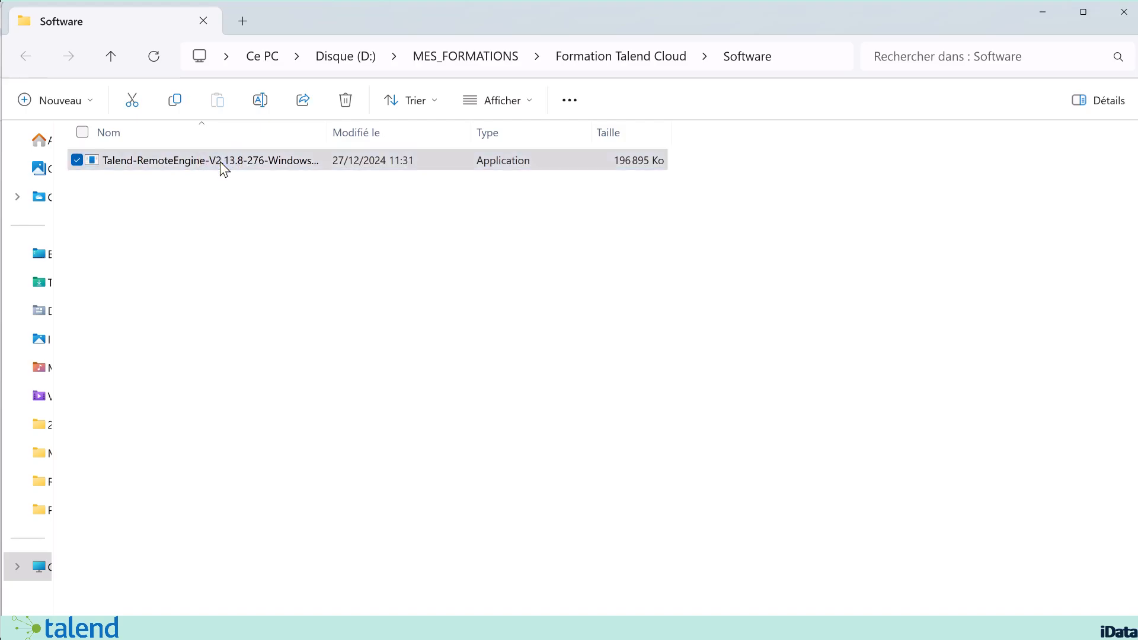
{"action": "right_click", "coordinate": [219, 161]}
{"action": "left_click", "coordinate": [308, 274]}
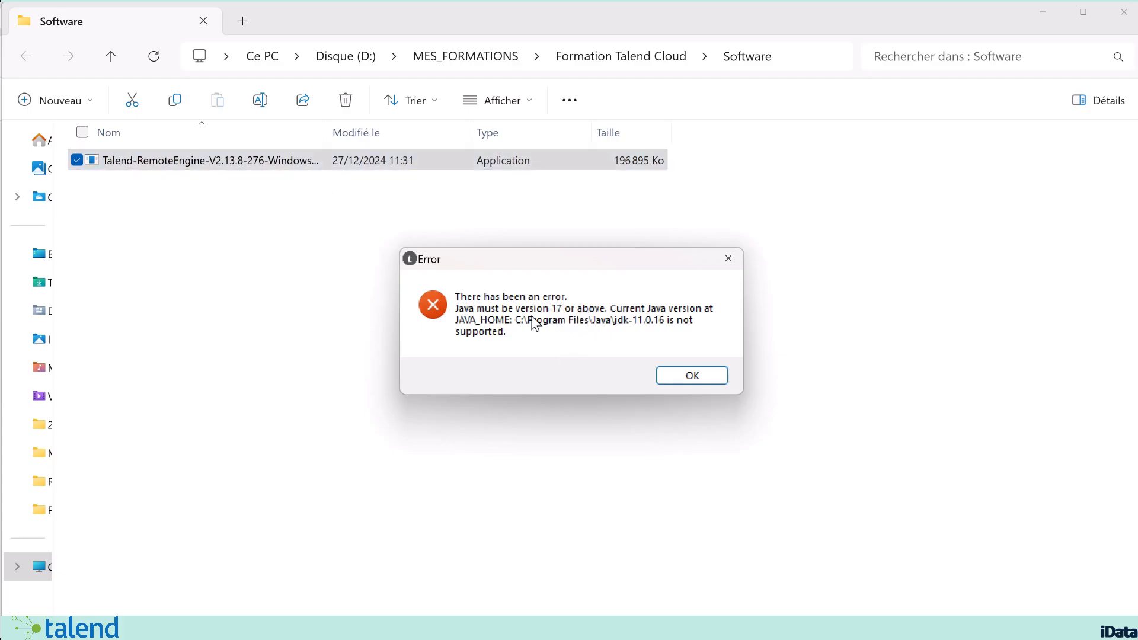
{"action": "left_click", "coordinate": [714, 382]}
{"action": "left_click", "coordinate": [200, 234]}
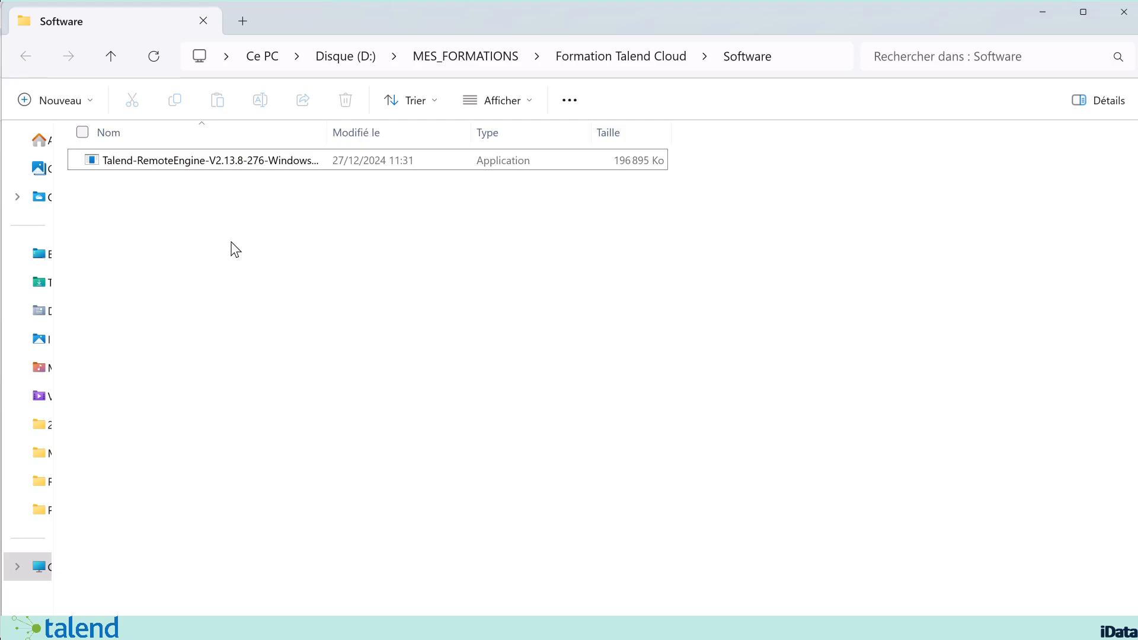
Step: Install Java SE Development Kit 17.0.11 from jdk-17.0.11_windows-x64_bin.exe into C:\Program Files\Java\jdk-17\ and close the wizard
{"action": "left_click", "coordinate": [142, 187]}
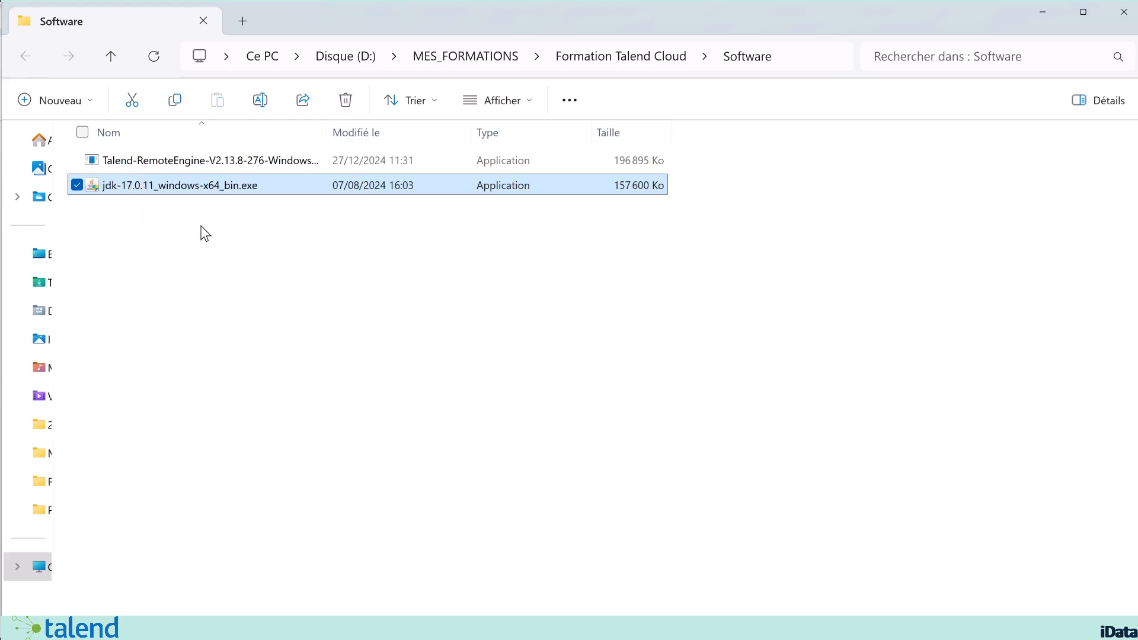
{"action": "double_click", "coordinate": [187, 190]}
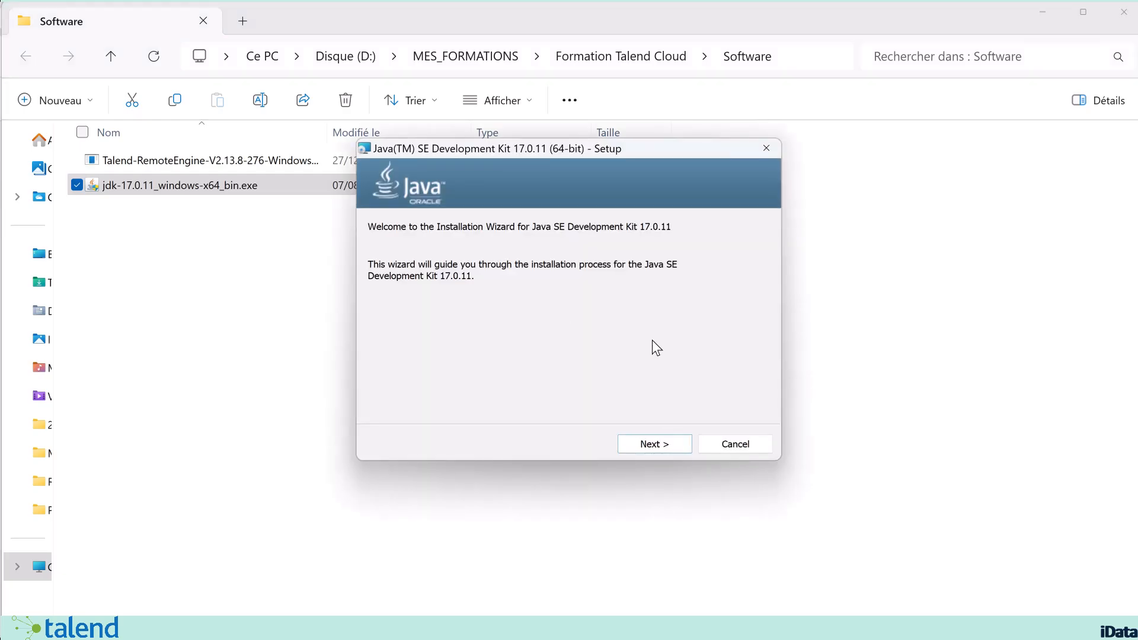
{"action": "left_click", "coordinate": [651, 451]}
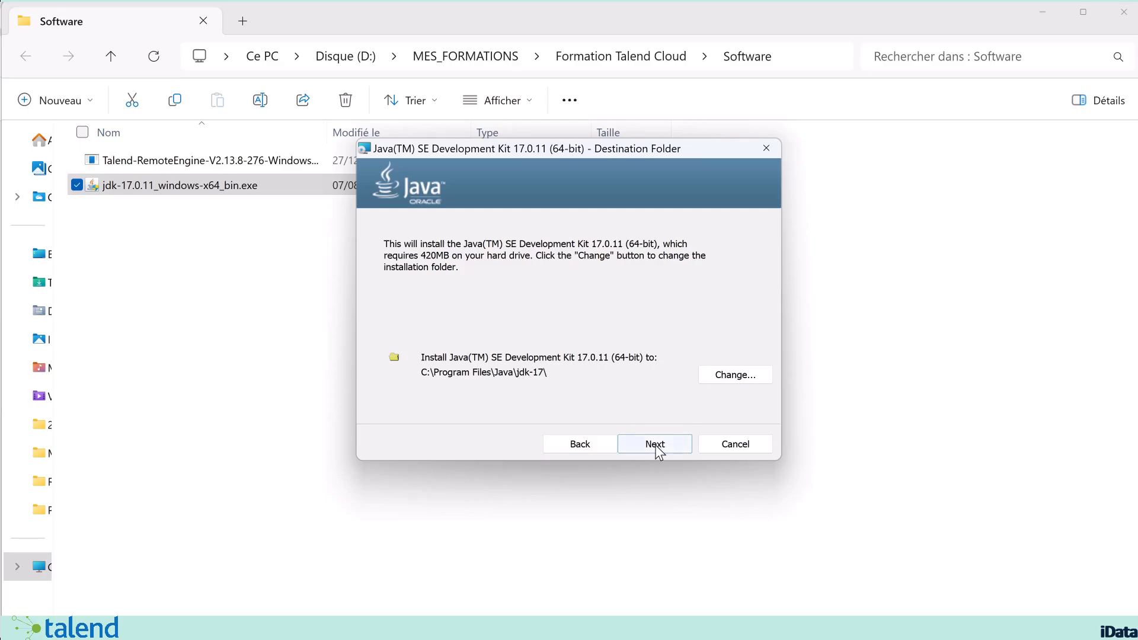
{"action": "left_click", "coordinate": [656, 445]}
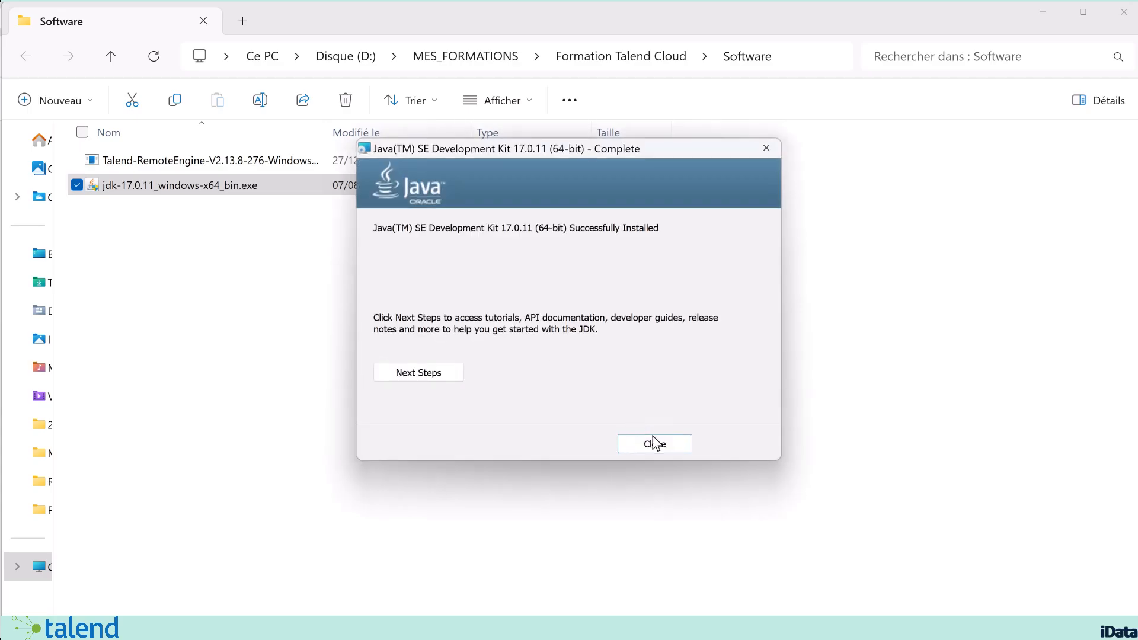
{"action": "left_click", "coordinate": [655, 444]}
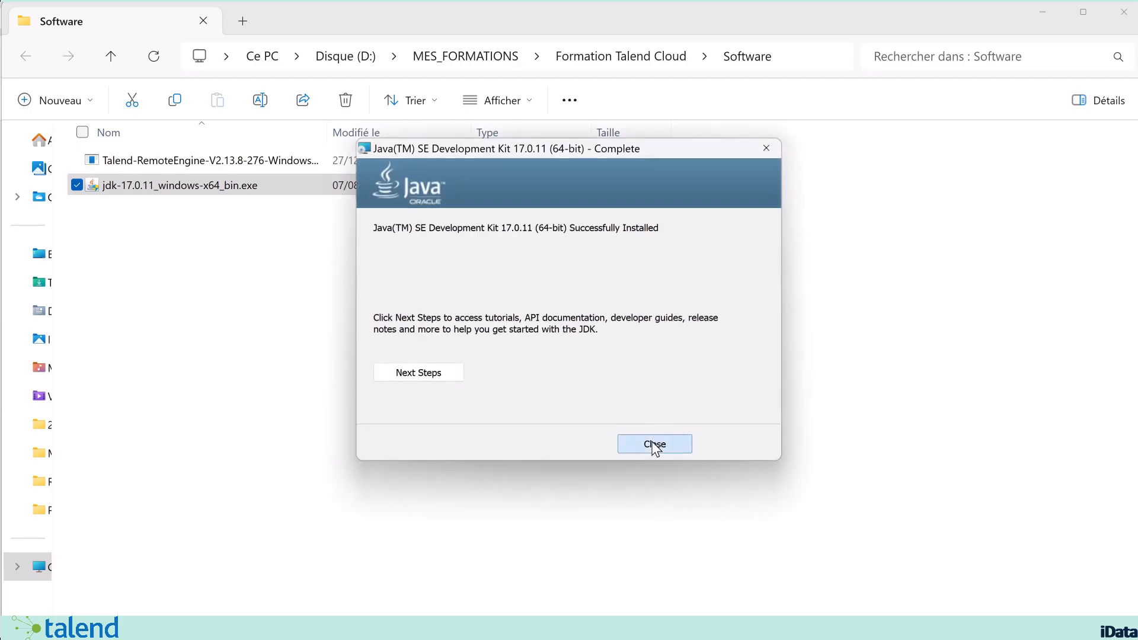
Step: Browse to the jdk-17 installation folder inside Programmes\Java on the C: drive
{"action": "left_click", "coordinate": [379, 324]}
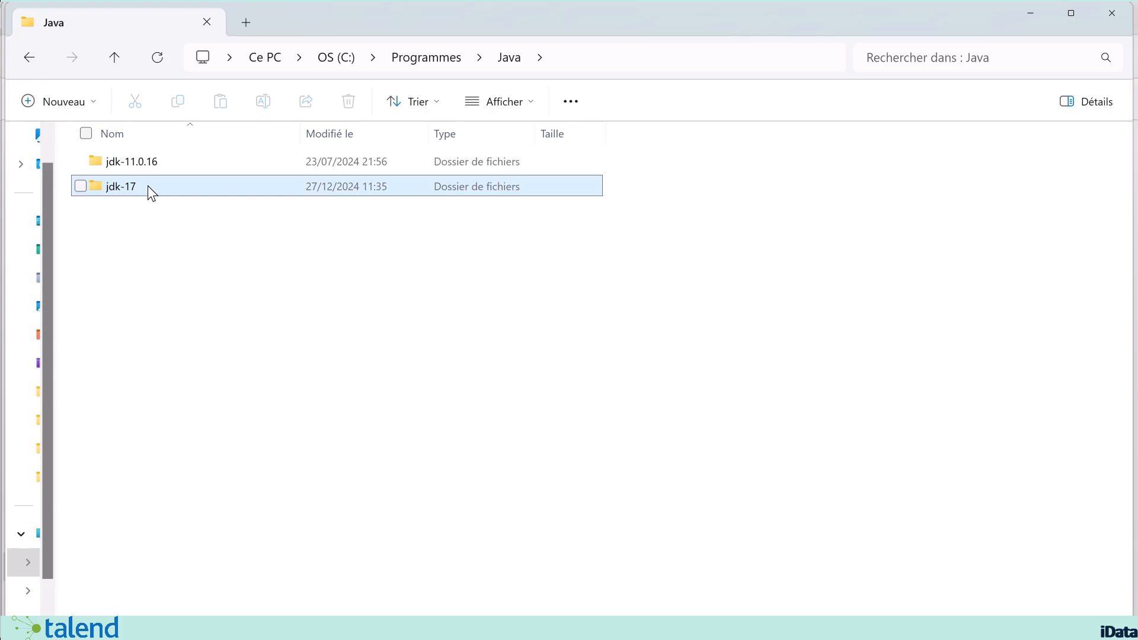
{"action": "mouse_move", "coordinate": [148, 187]}
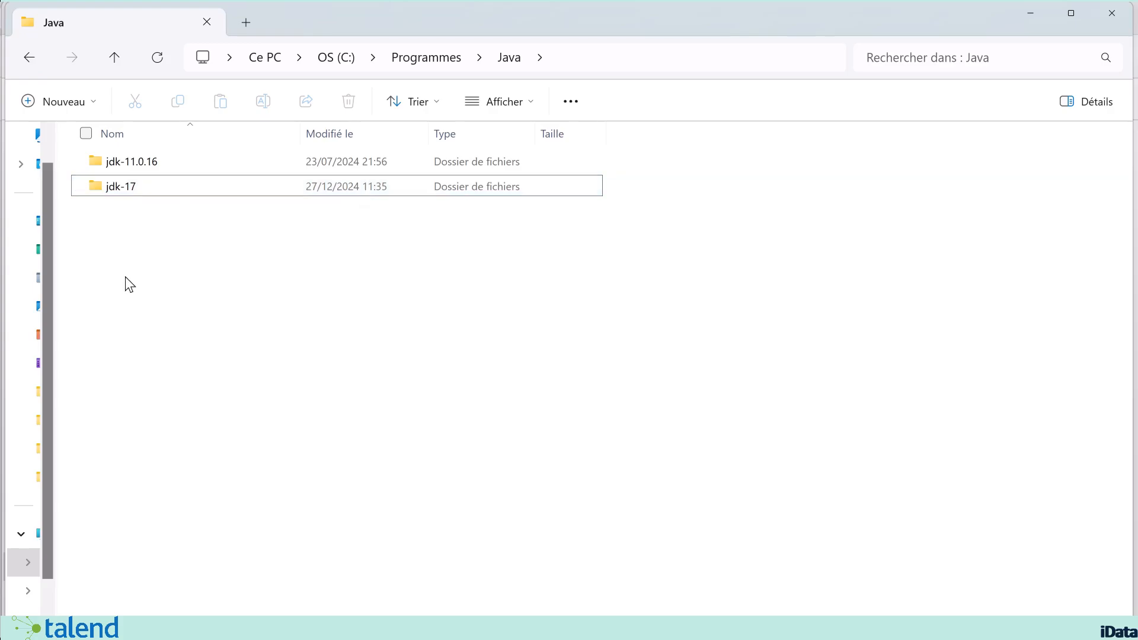
{"action": "double_click", "coordinate": [134, 187]}
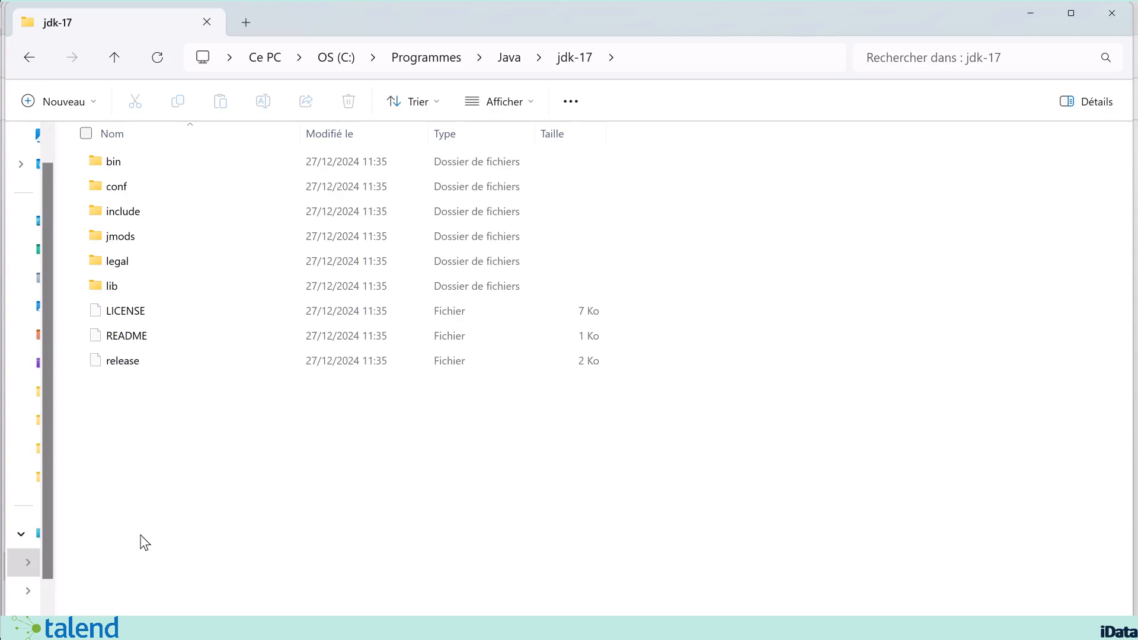
Step: Open the Windows environment variables through this PC's properties and its advanced system settings
{"action": "left_click", "coordinate": [33, 530]}
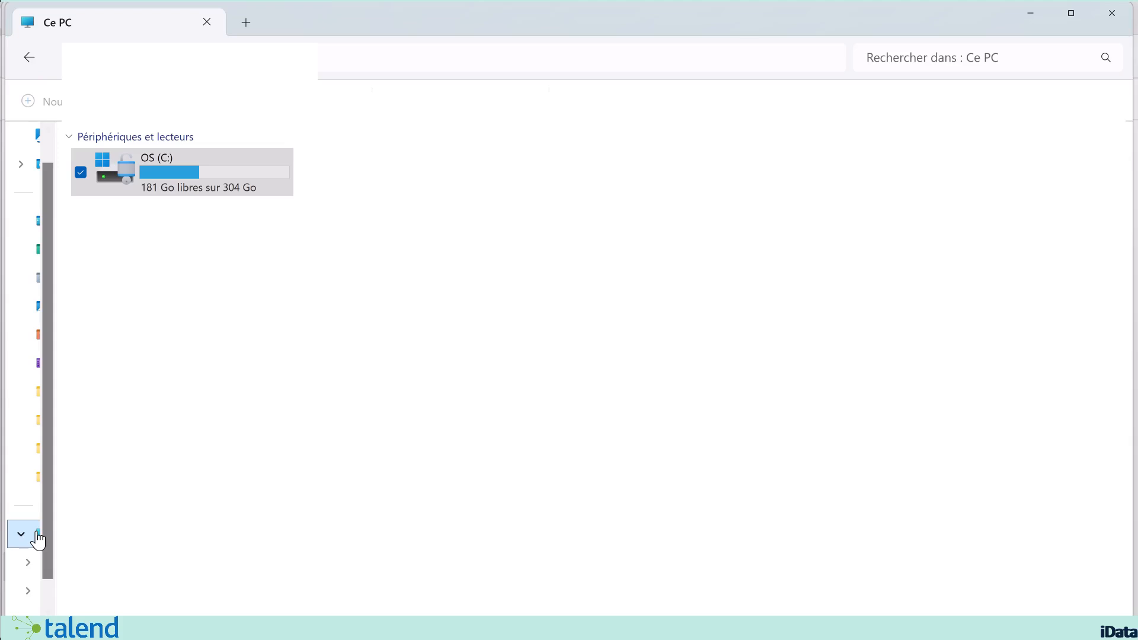
{"action": "right_click", "coordinate": [239, 342]}
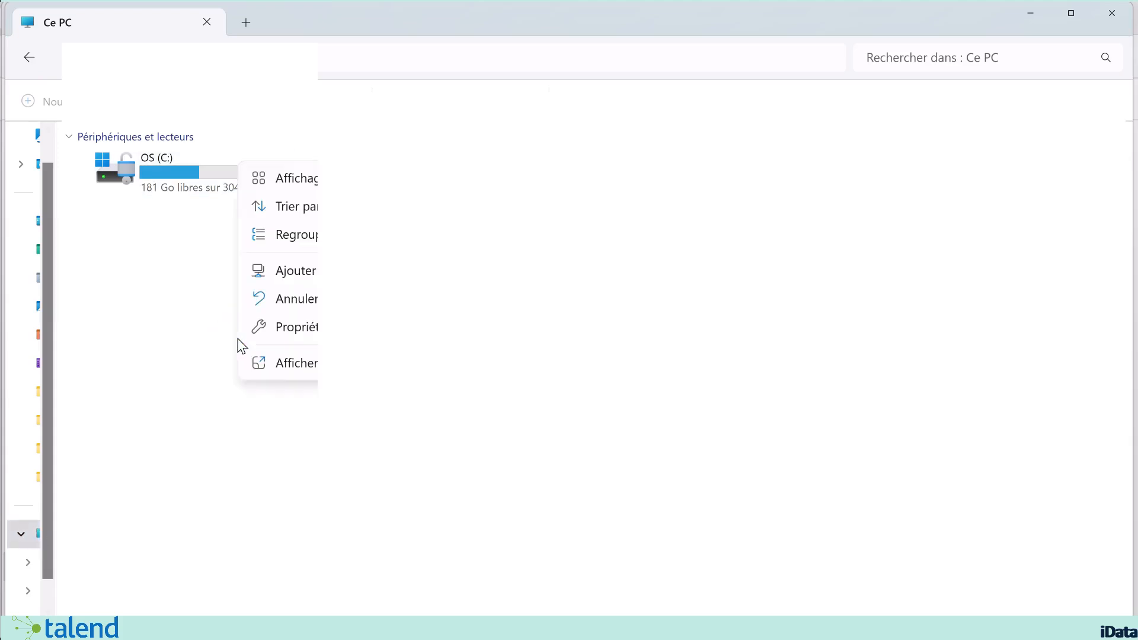
{"action": "left_click", "coordinate": [311, 328]}
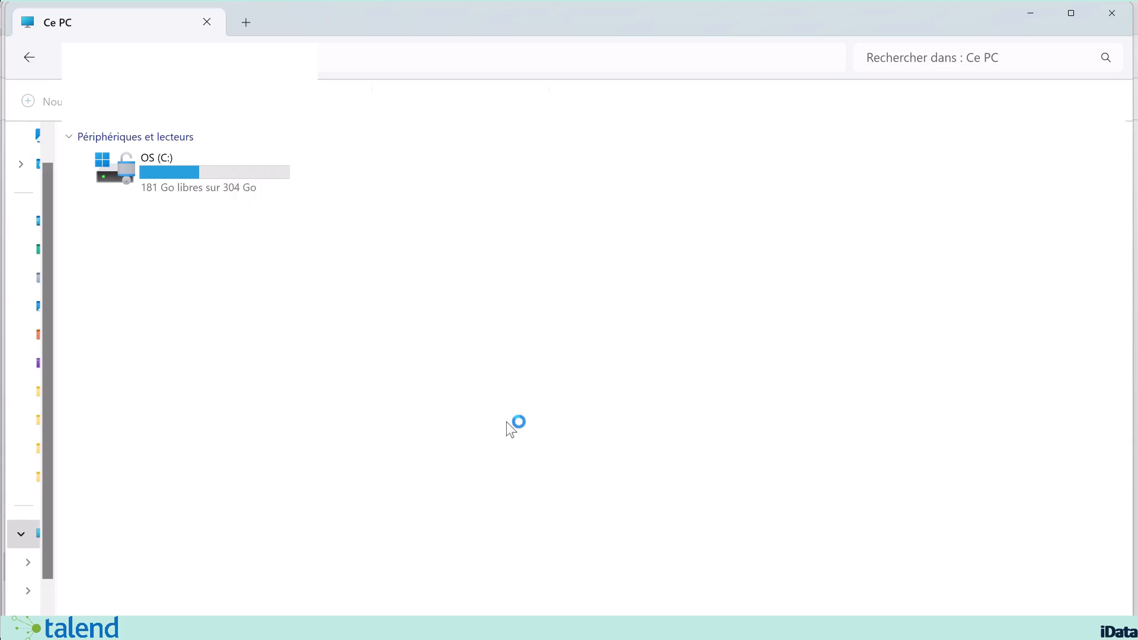
{"action": "scroll", "coordinate": [691, 398], "scroll_direction": "down", "scroll_amount": 2}
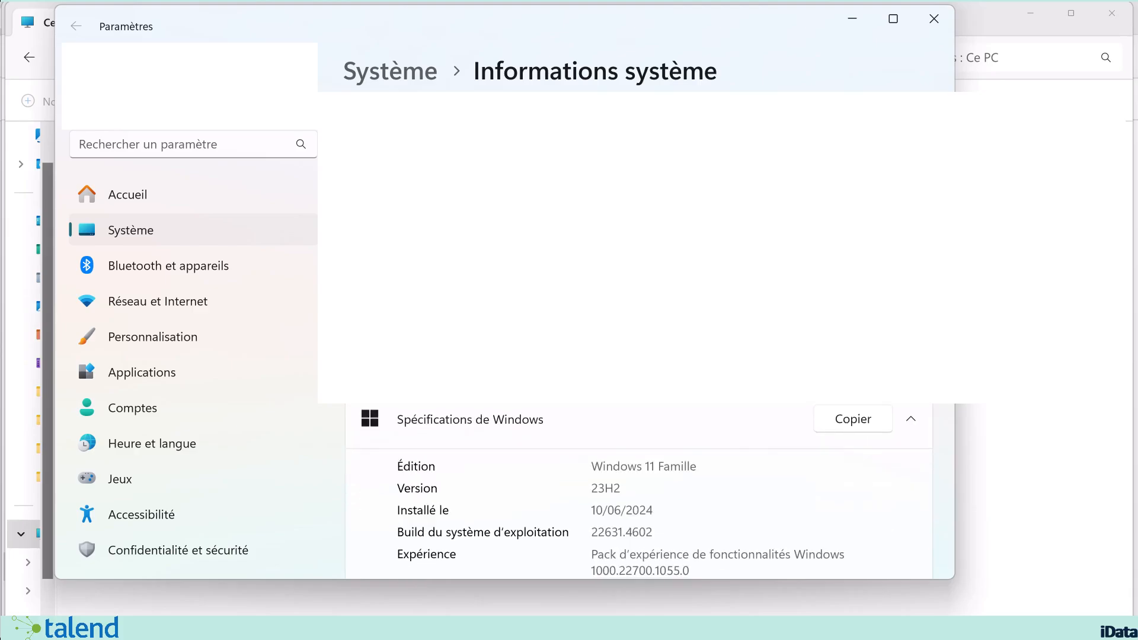
{"action": "scroll", "coordinate": [691, 399], "scroll_direction": "up", "scroll_amount": 1}
{"action": "scroll", "coordinate": [632, 507], "scroll_direction": "down", "scroll_amount": 1}
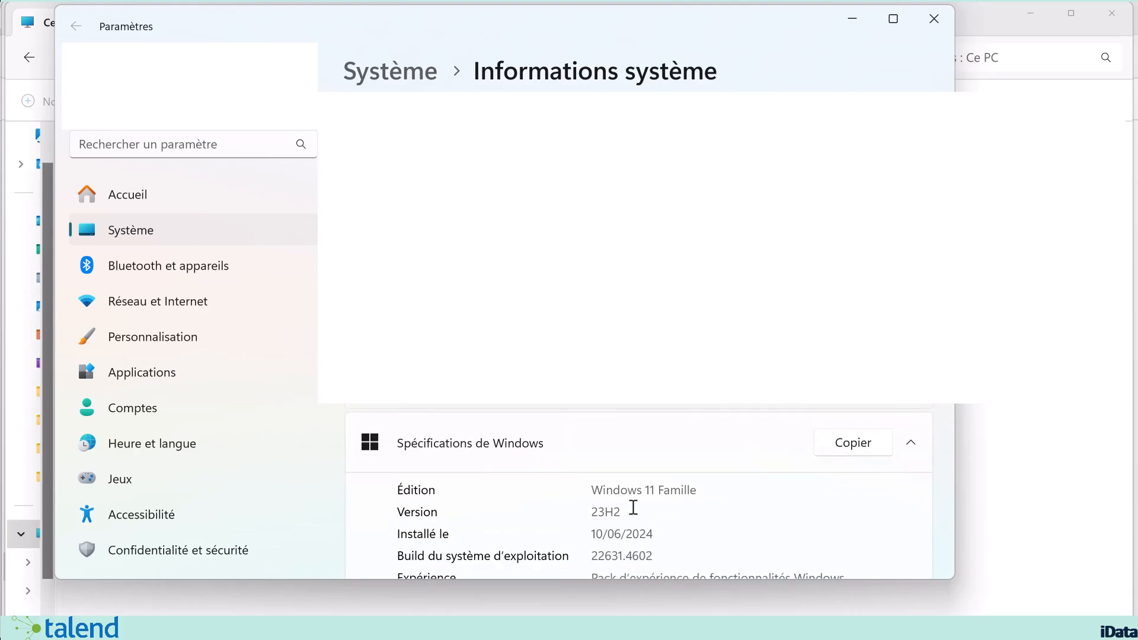
{"action": "scroll", "coordinate": [675, 432], "scroll_direction": "up", "scroll_amount": 2}
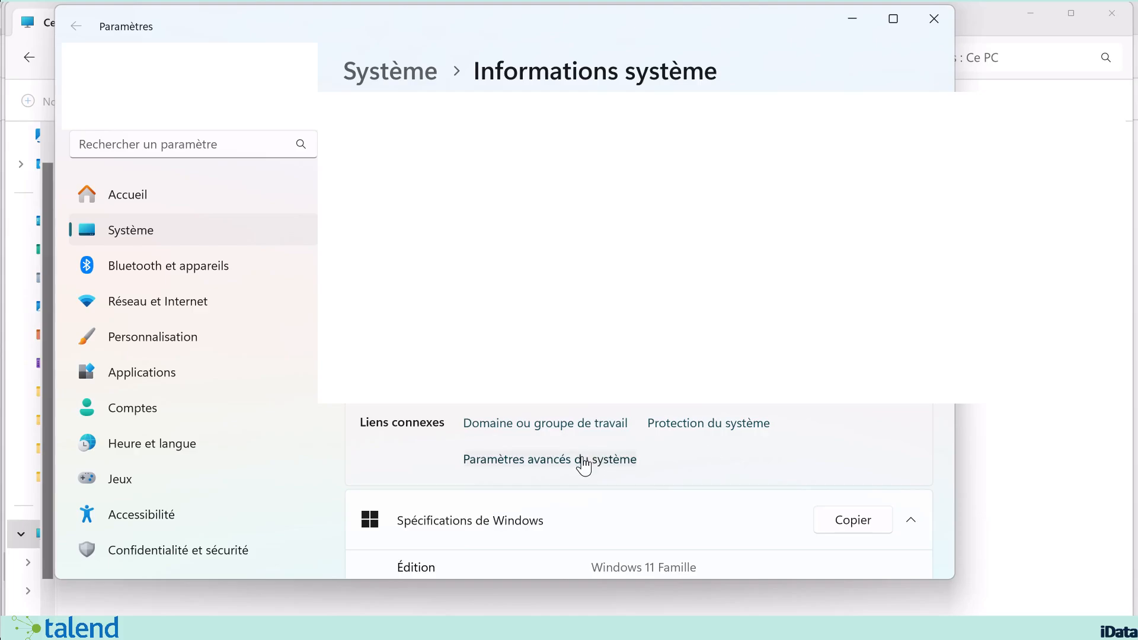
{"action": "left_click", "coordinate": [584, 464]}
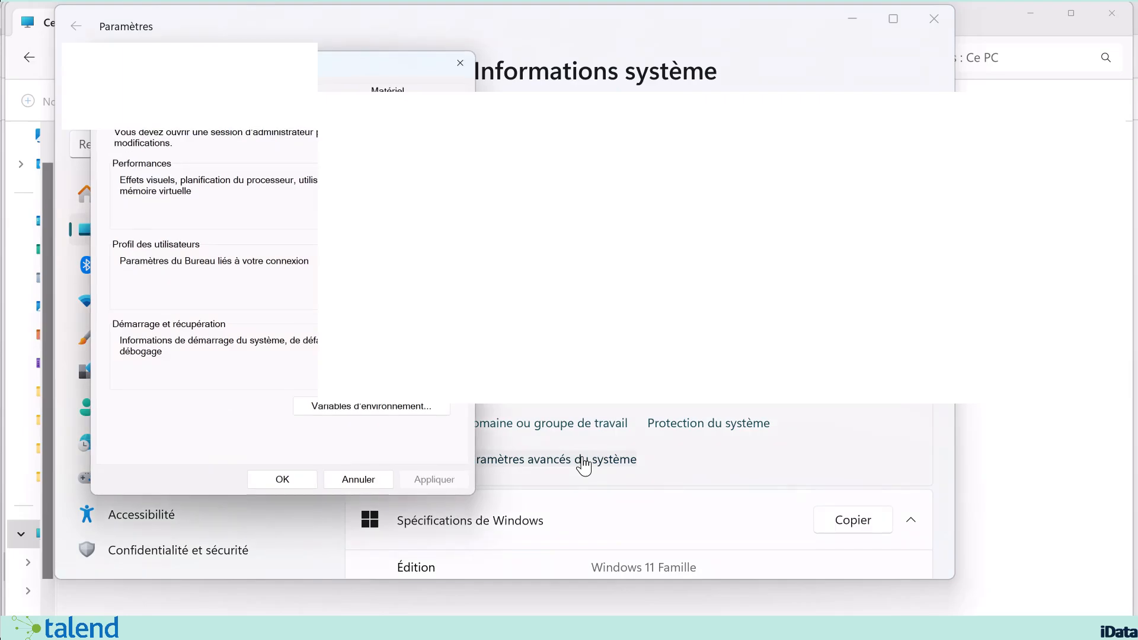
{"action": "left_click", "coordinate": [350, 407]}
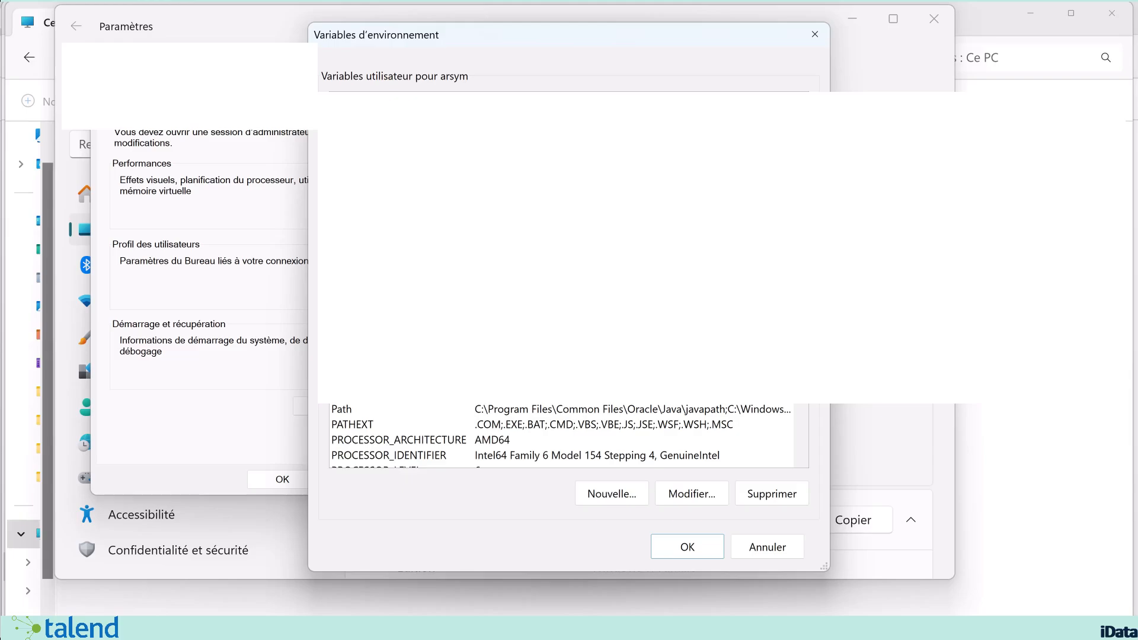
Step: Set the JAVA_HOME user variable to C:\Program Files\Java\jdk-17 and save the environment variables and system properties
{"action": "double_click", "coordinate": [357, 363]}
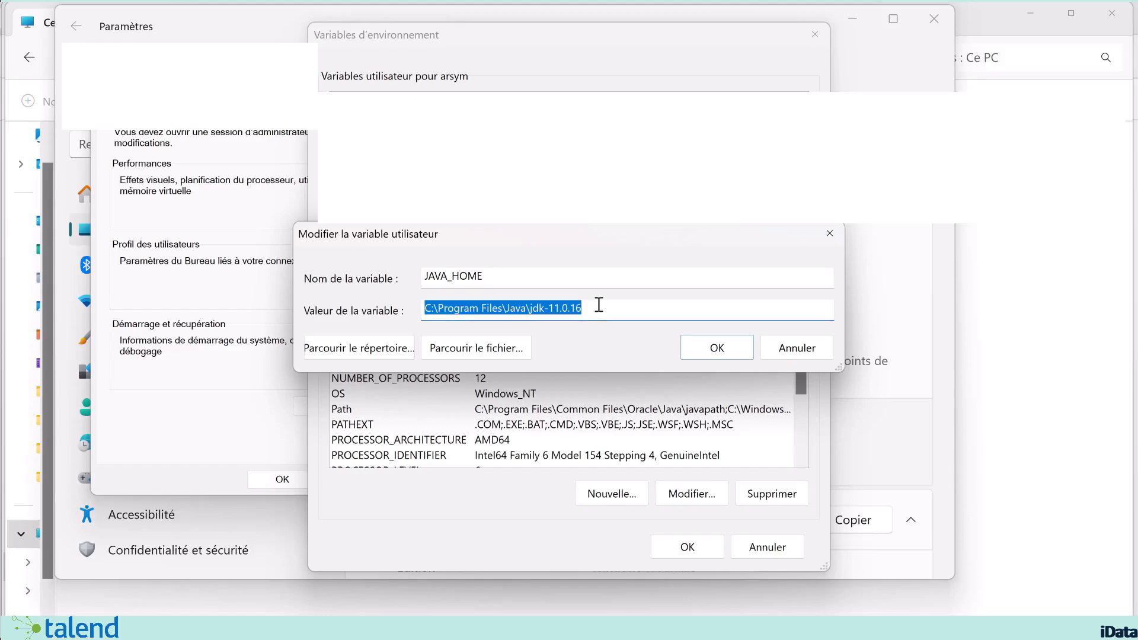
{"action": "left_click", "coordinate": [598, 304]}
{"action": "left_click_drag", "start_coordinate": [599, 304], "coordinate": [340, 283]}
{"action": "type", "text": "C:\\Program Files\\Java\\jdk-17"}
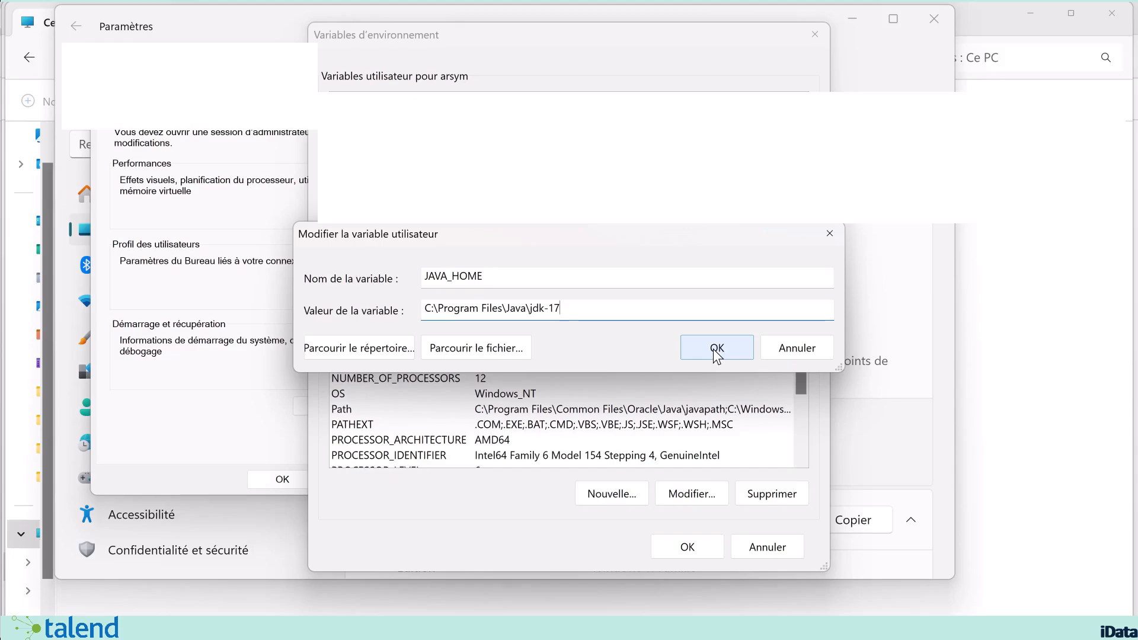
{"action": "left_click_drag", "start_coordinate": [569, 234], "coordinate": [571, 137]}
{"action": "left_click", "coordinate": [724, 260]}
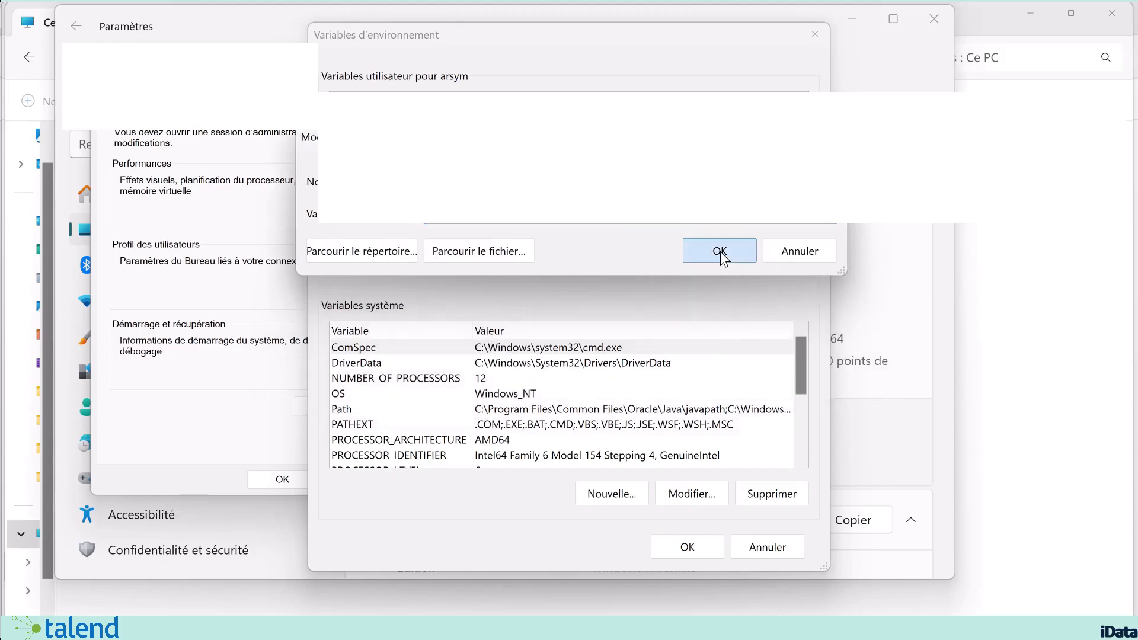
{"action": "left_click", "coordinate": [687, 546]}
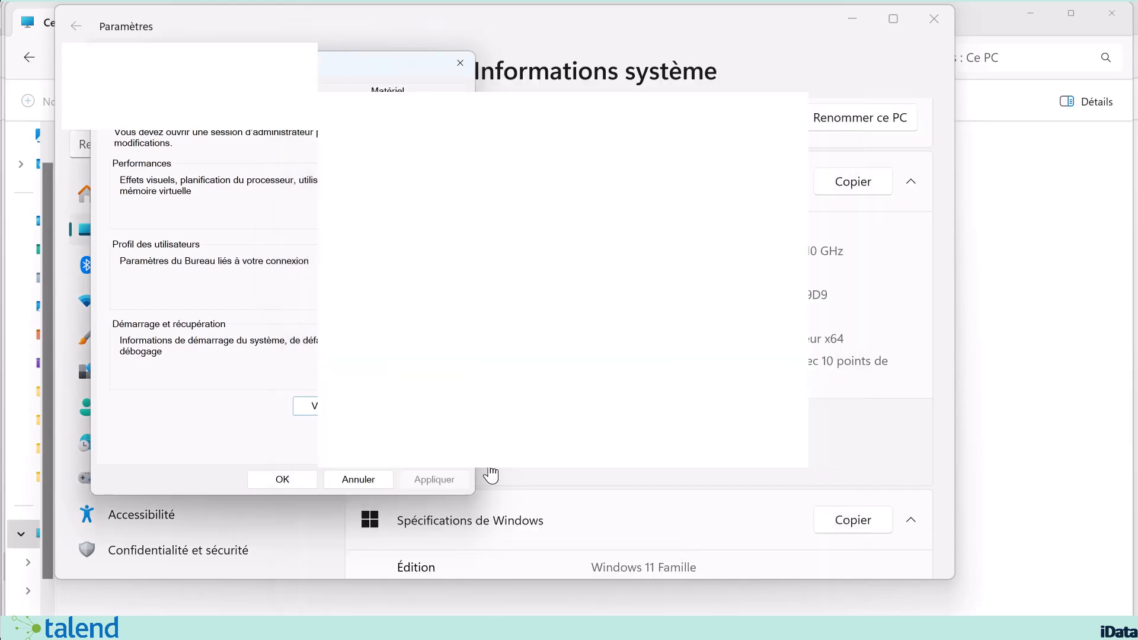
{"action": "left_click", "coordinate": [275, 480]}
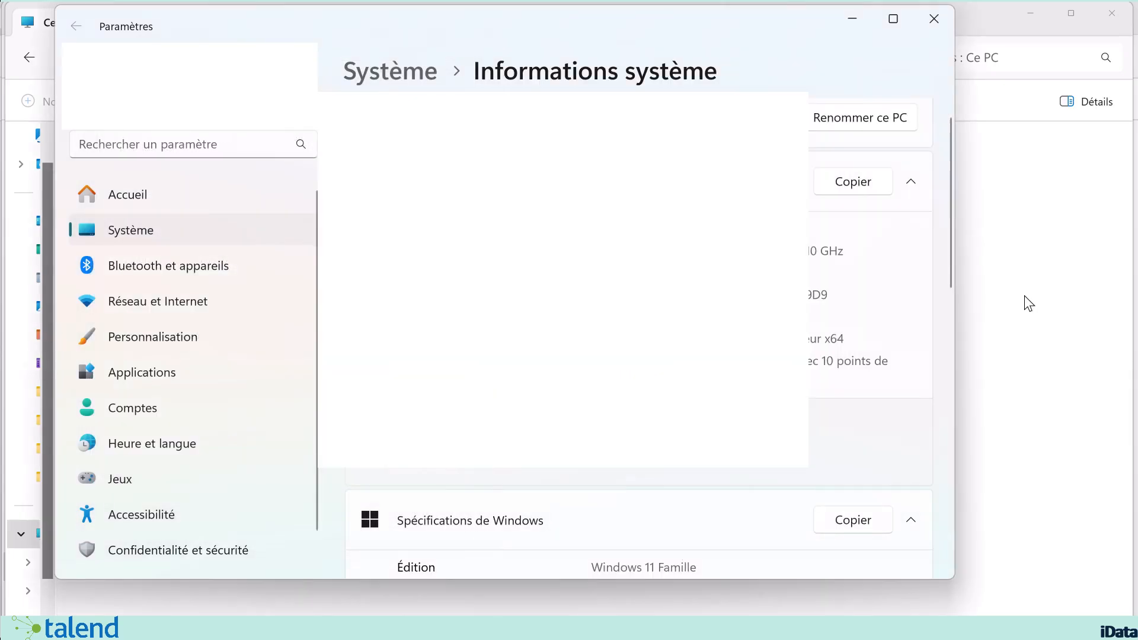
Step: Run Talend-RemoteEngine-V2.13.8-276-Windows.exe from the Software folder as administrator and accept its license agreement
{"action": "left_click", "coordinate": [1006, 307]}
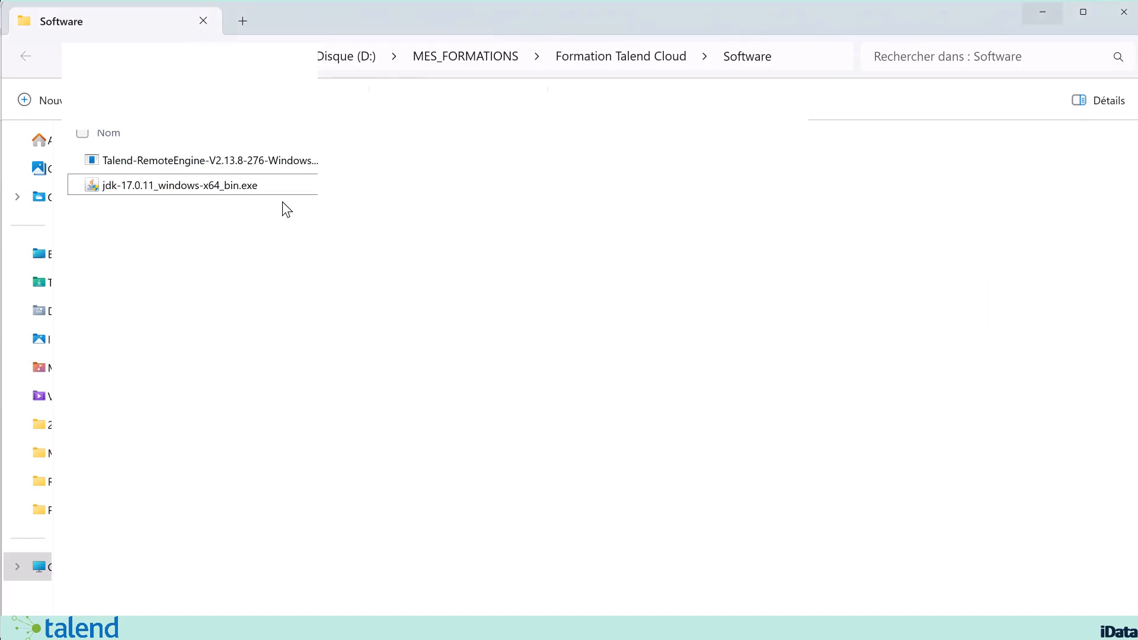
{"action": "left_click", "coordinate": [241, 160]}
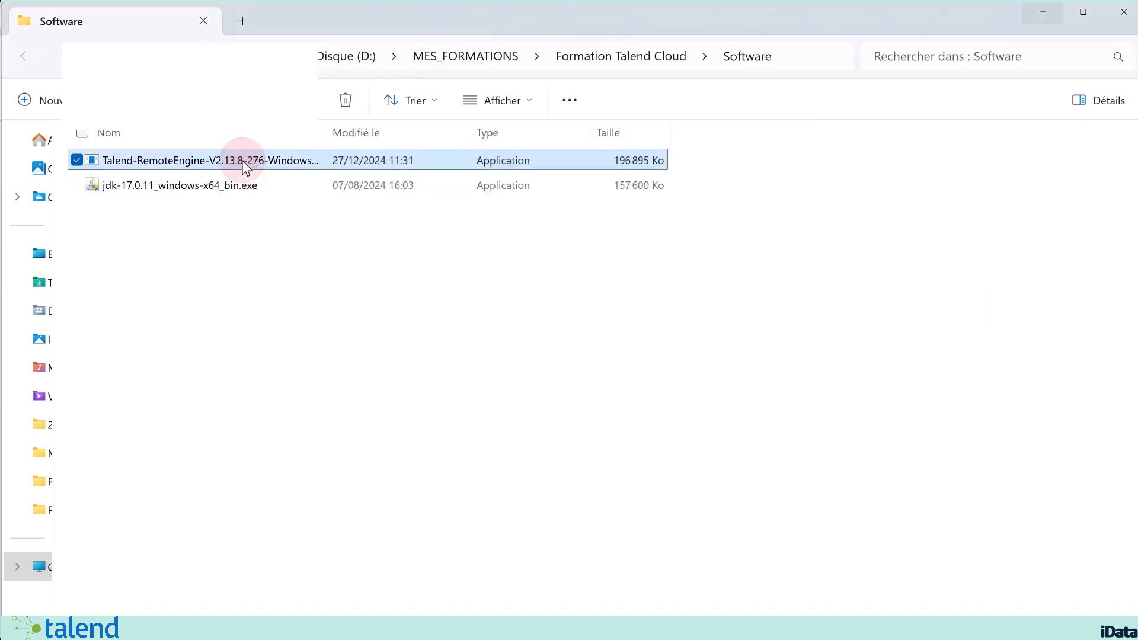
{"action": "right_click", "coordinate": [211, 161]}
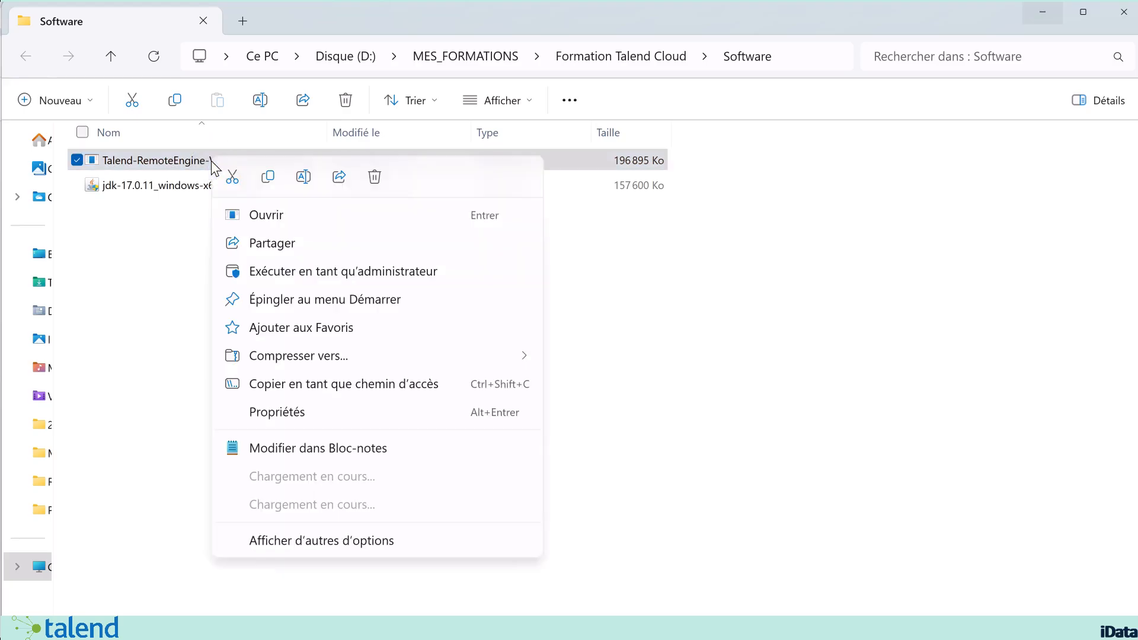
{"action": "left_click", "coordinate": [283, 272]}
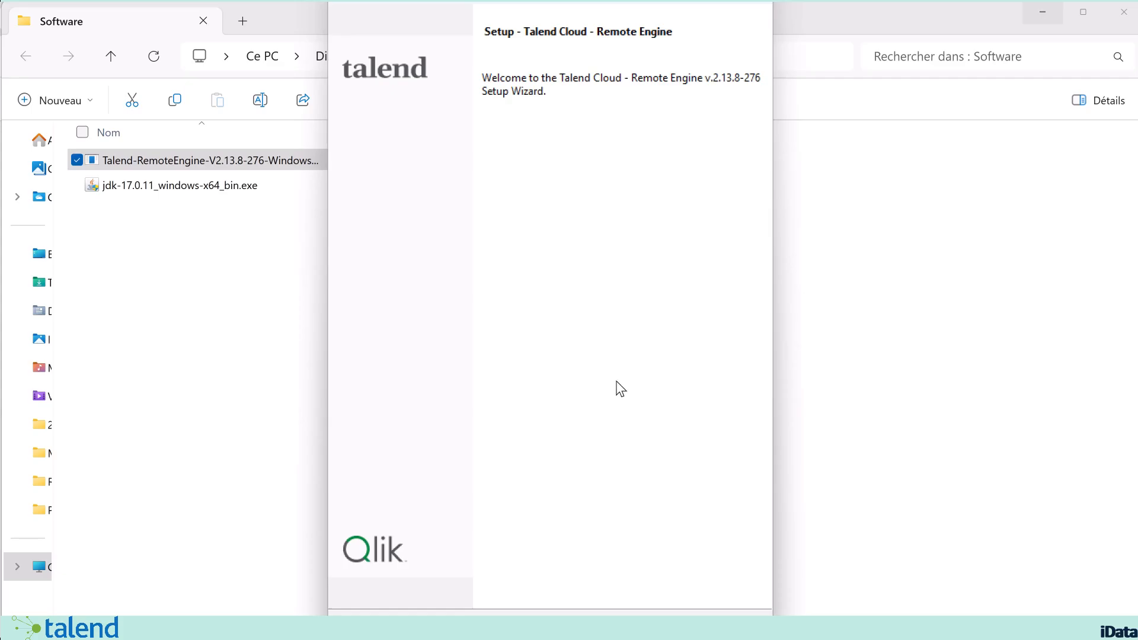
{"action": "left_click", "coordinate": [664, 626]}
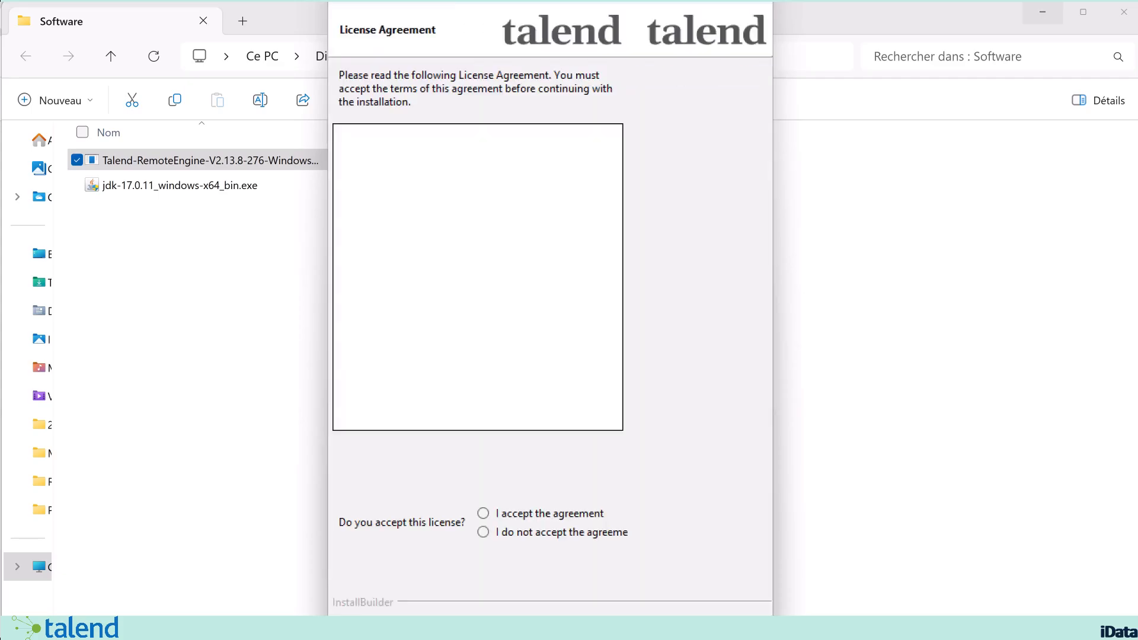
{"action": "left_click", "coordinate": [494, 496]}
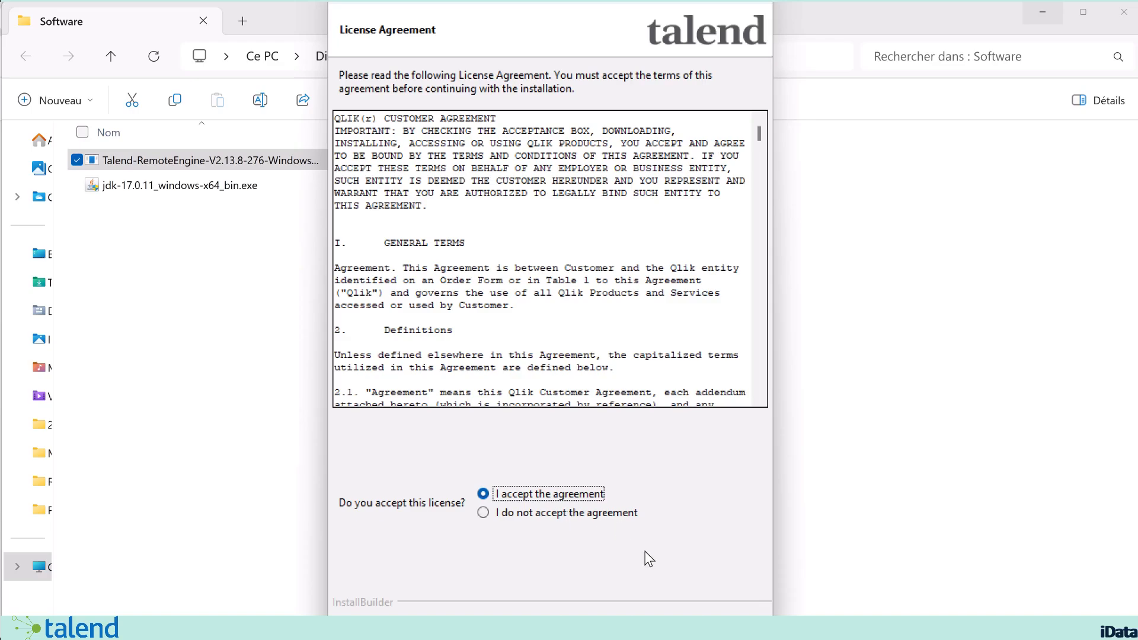
{"action": "left_click", "coordinate": [663, 627]}
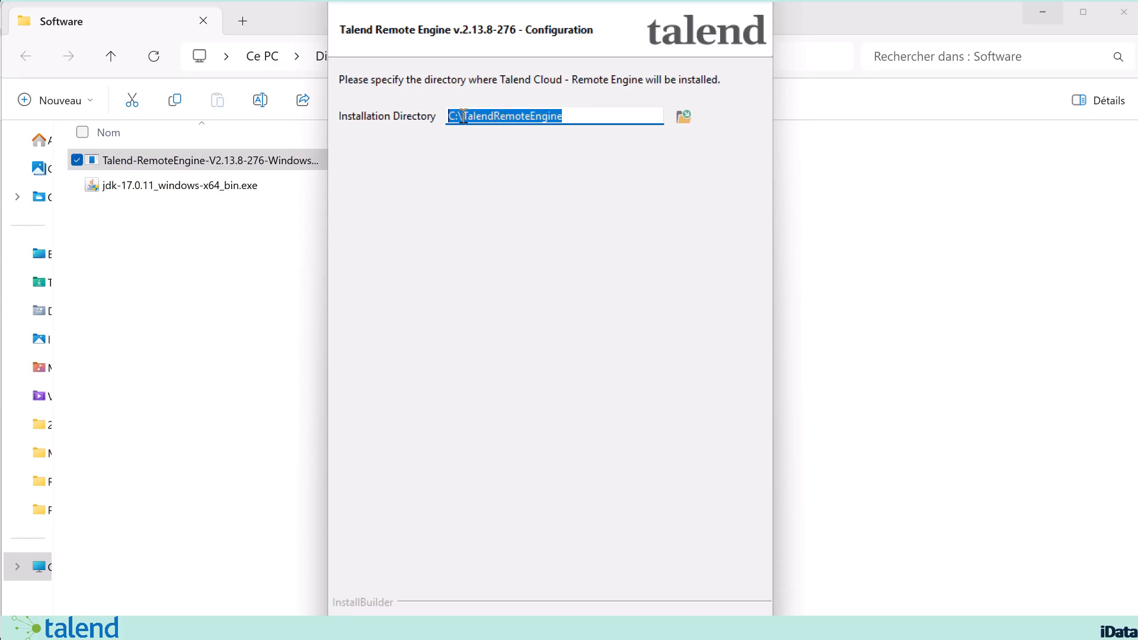
Step: Keep C:\TalendRemoteEngine as the installation directory and set the remote engine's region to AWS - Europe
{"action": "left_click_drag", "start_coordinate": [461, 116], "coordinate": [418, 110]}
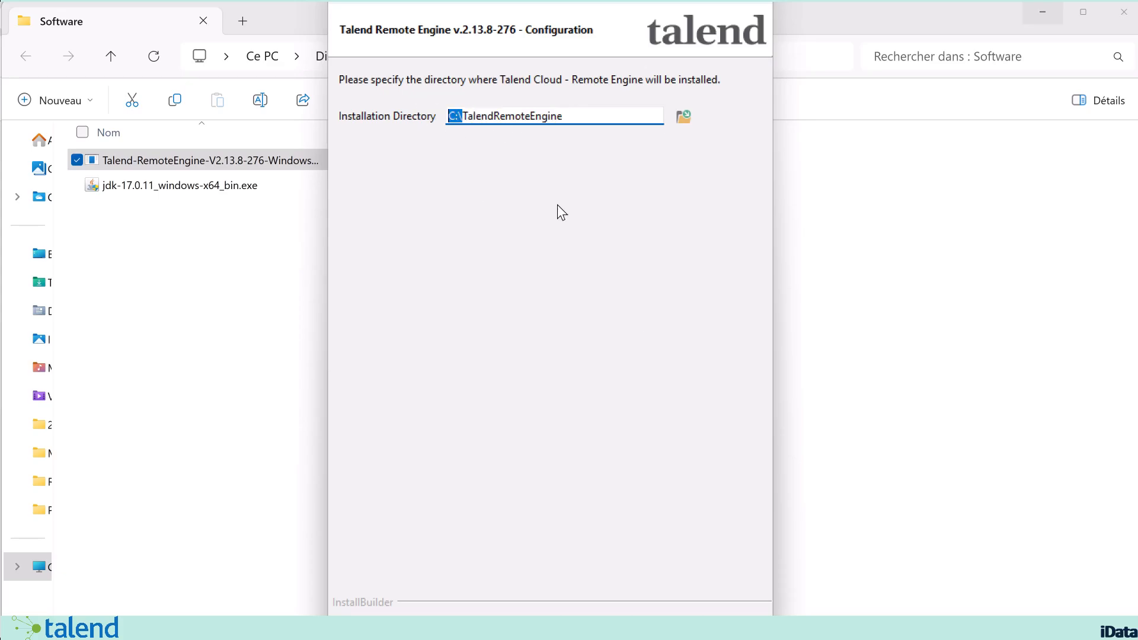
{"action": "left_click", "coordinate": [668, 627]}
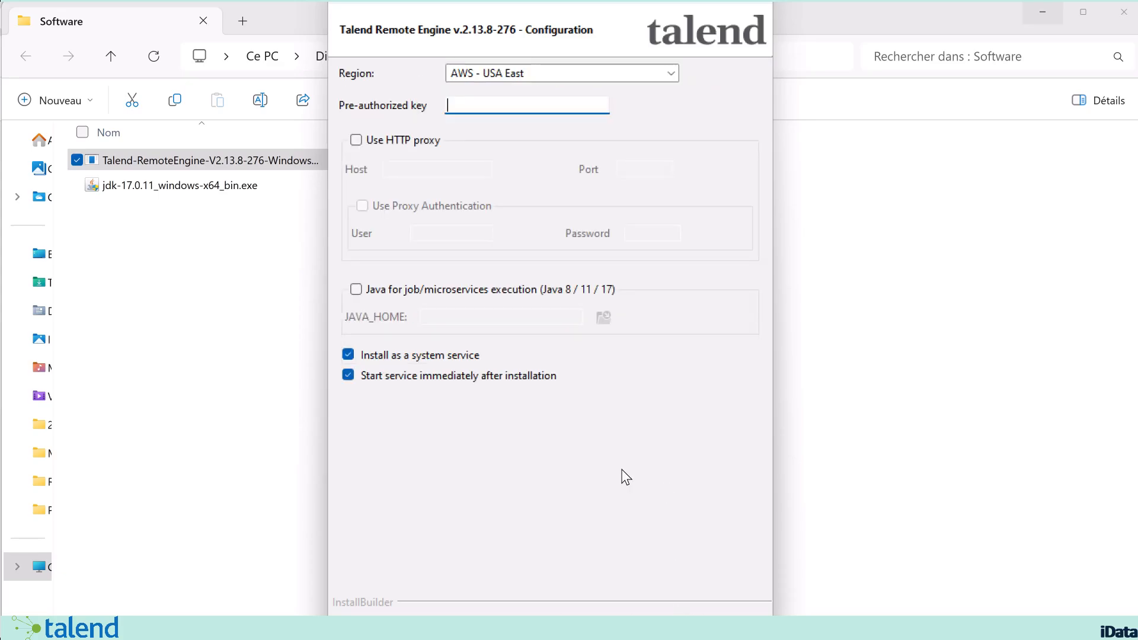
{"action": "left_click", "coordinate": [499, 73]}
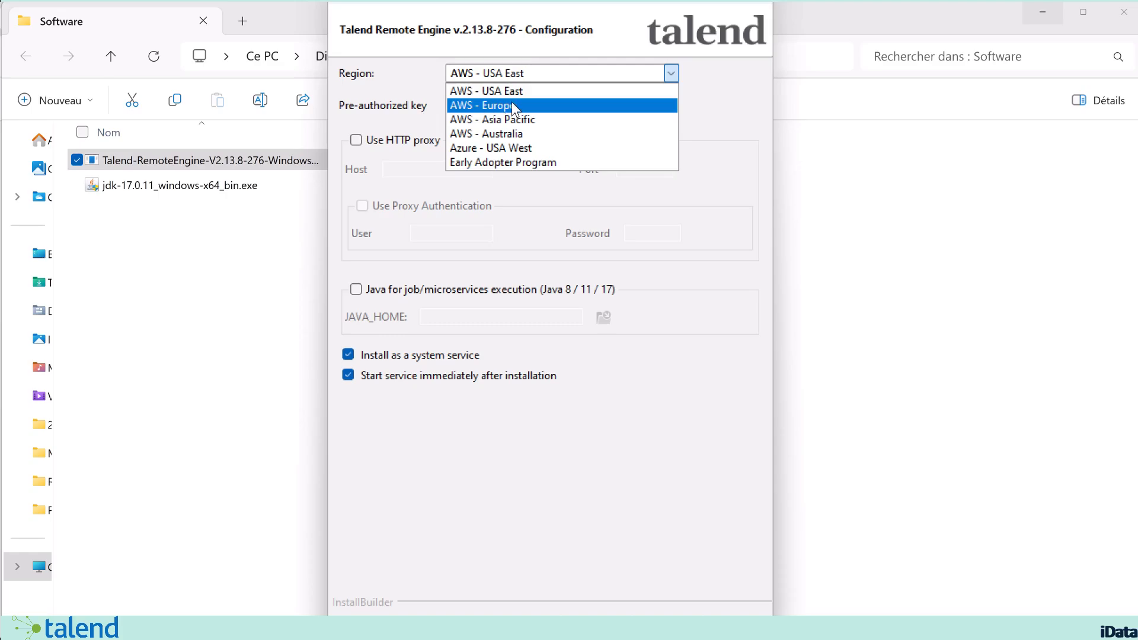
{"action": "left_click", "coordinate": [544, 107]}
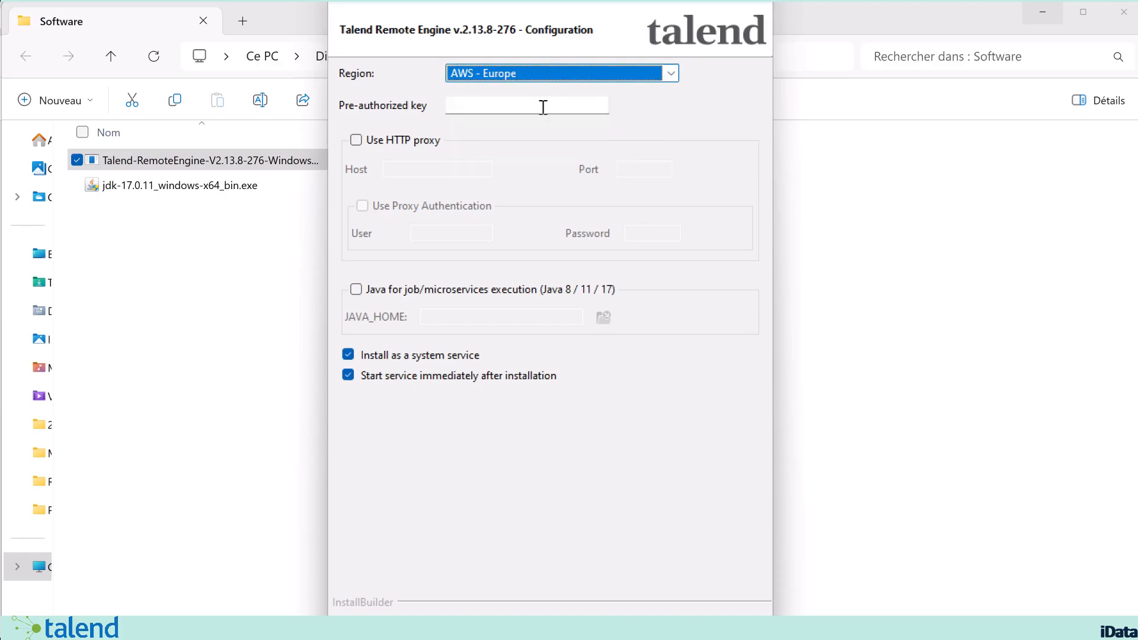
Step: Switch to the Talend Management Console in the browser and copy the remote engine key of FORMATION_REMOTE_ENGINE for the installer's pre-authorized key
{"action": "left_click", "coordinate": [543, 107]}
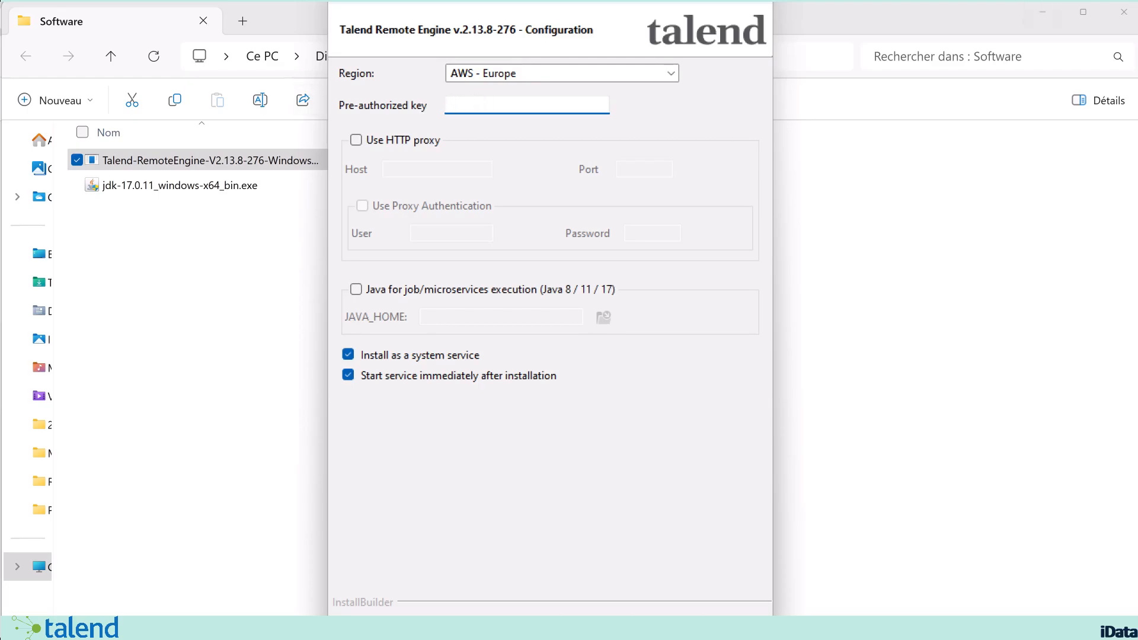
{"action": "key", "text": "alt+Tab"}
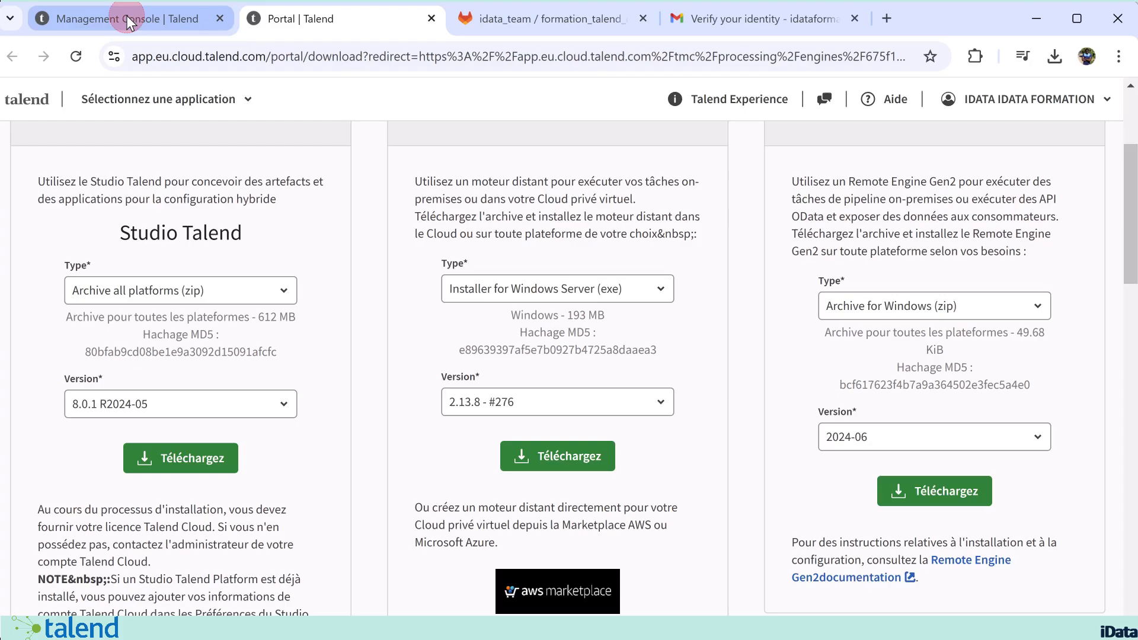
{"action": "left_click", "coordinate": [127, 21]}
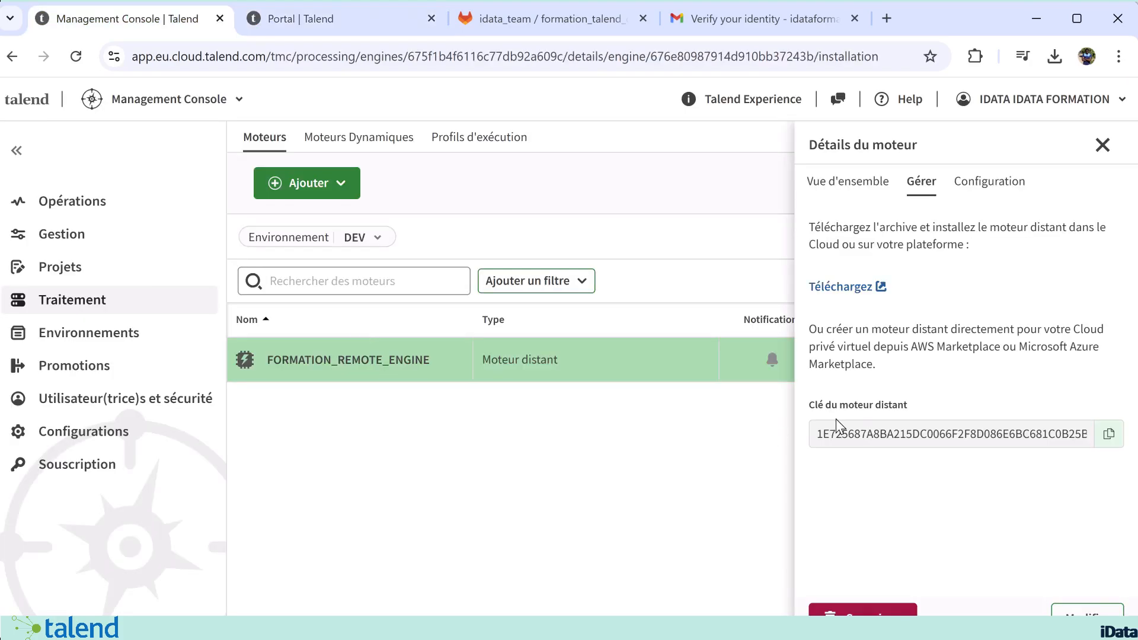
{"action": "left_click", "coordinate": [1109, 436]}
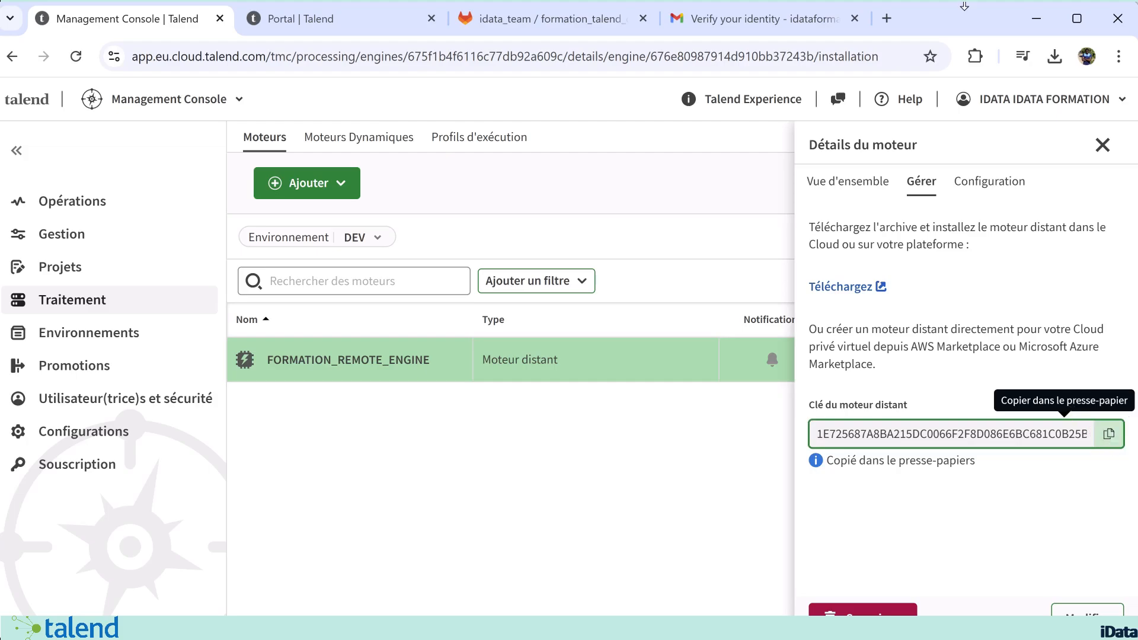
Step: Return to the remote engine installer, paste the copied pre-authorized key, and complete the installation
{"action": "left_click", "coordinate": [1040, 20]}
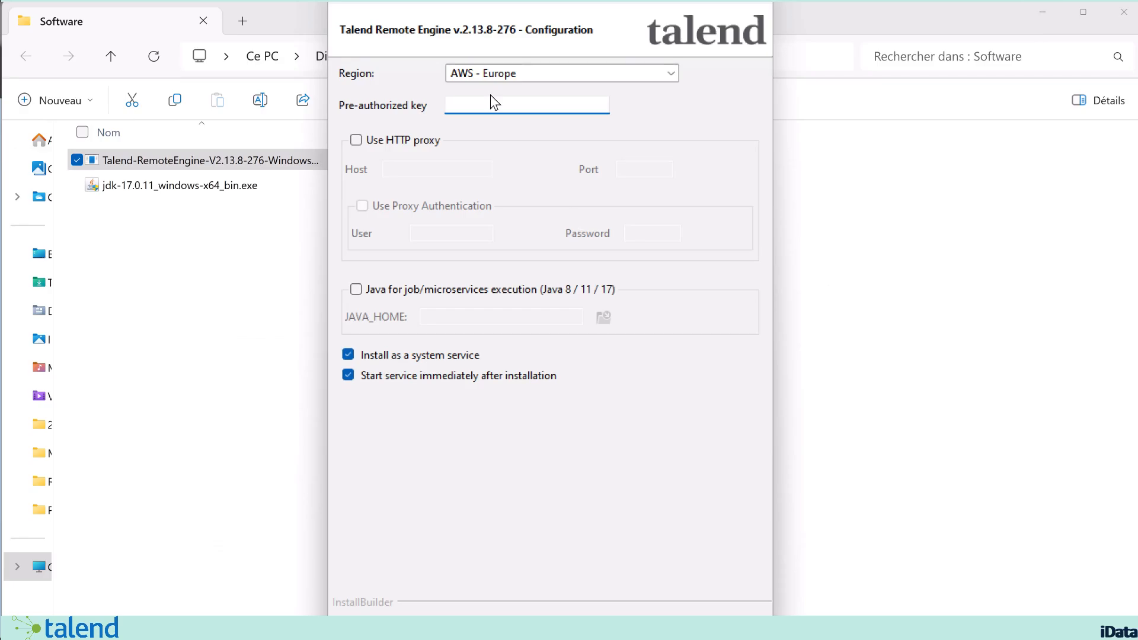
{"action": "left_click", "coordinate": [472, 106]}
{"action": "key", "text": "ctrl+v"}
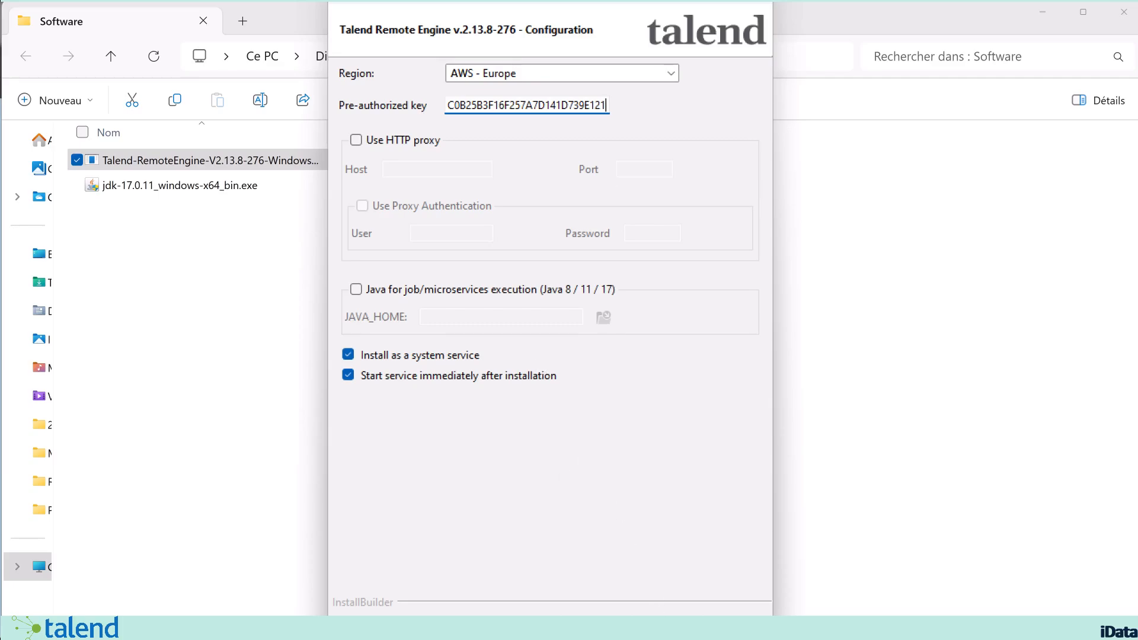
{"action": "key", "text": "Return"}
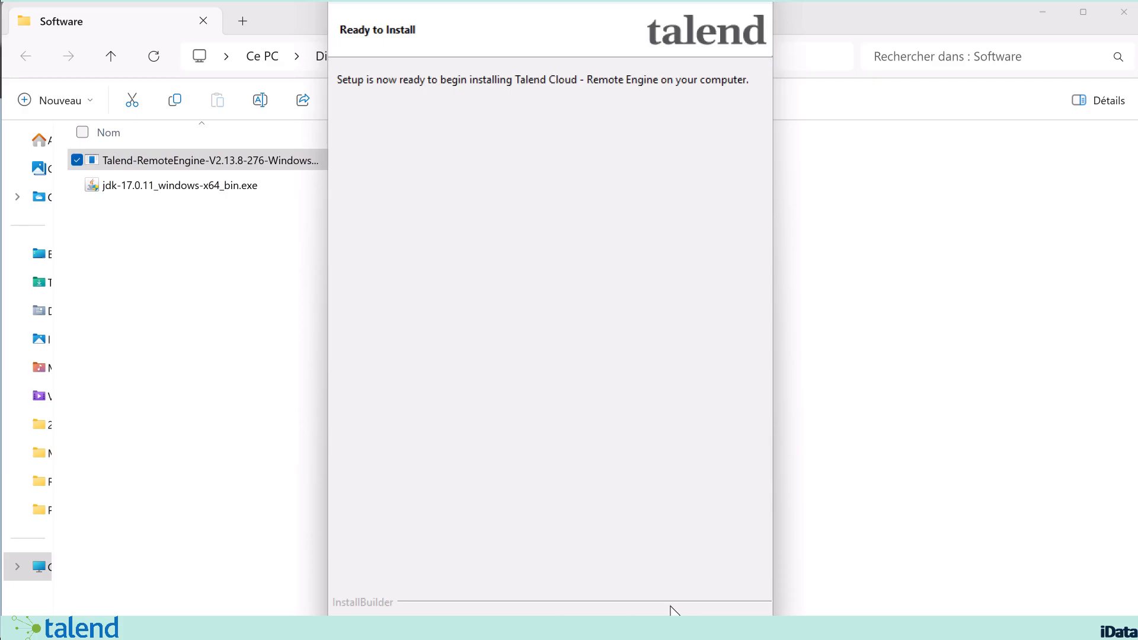
{"action": "left_click", "coordinate": [675, 625]}
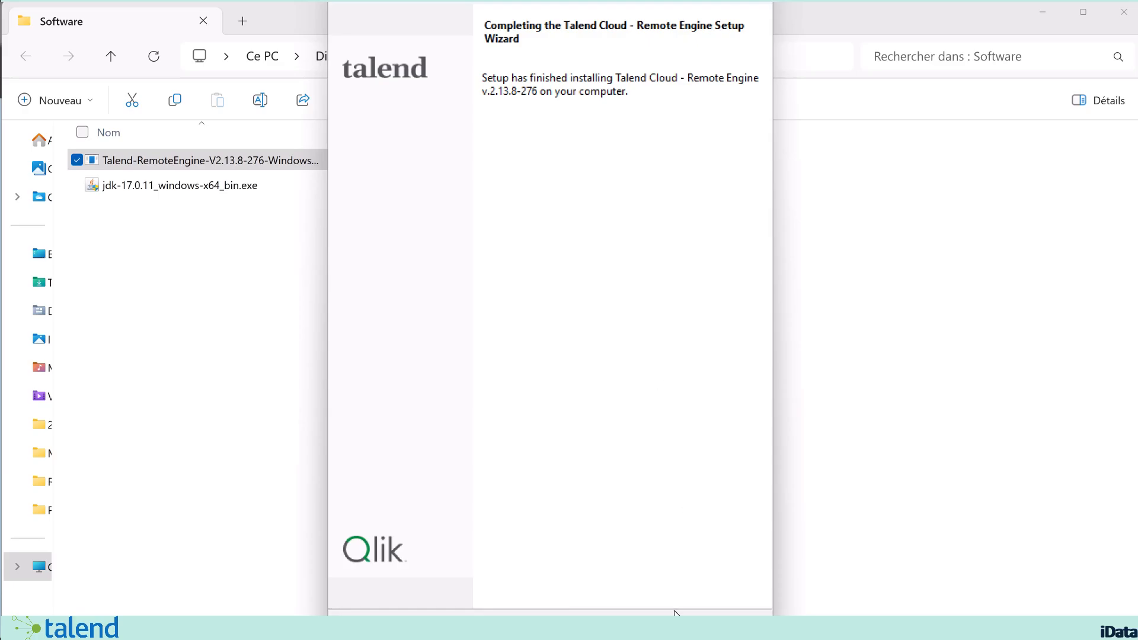
{"action": "left_click", "coordinate": [670, 627]}
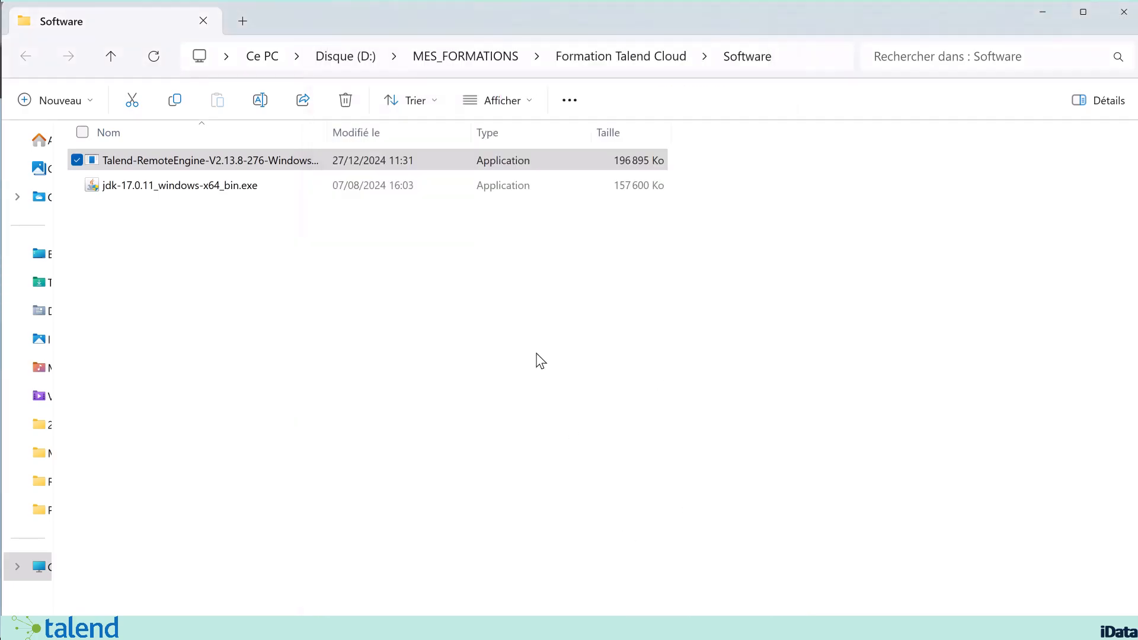
Step: Browse to C:\TalendRemoteEngine in File Explorer to examine the installed remote engine files
{"action": "left_click", "coordinate": [706, 338]}
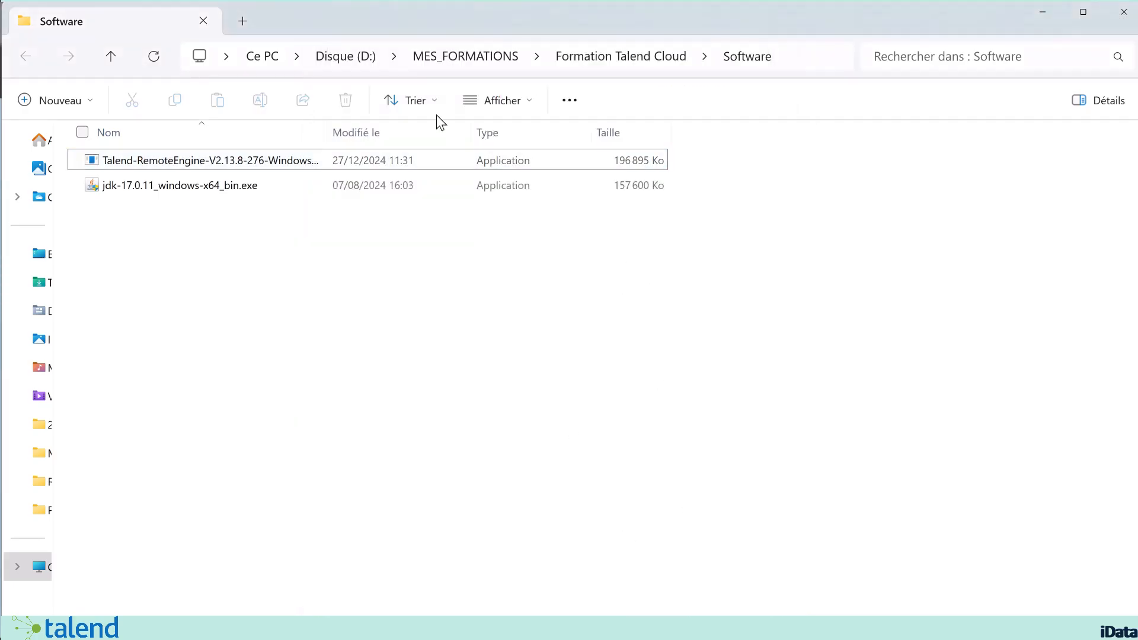
{"action": "left_click", "coordinate": [262, 57]}
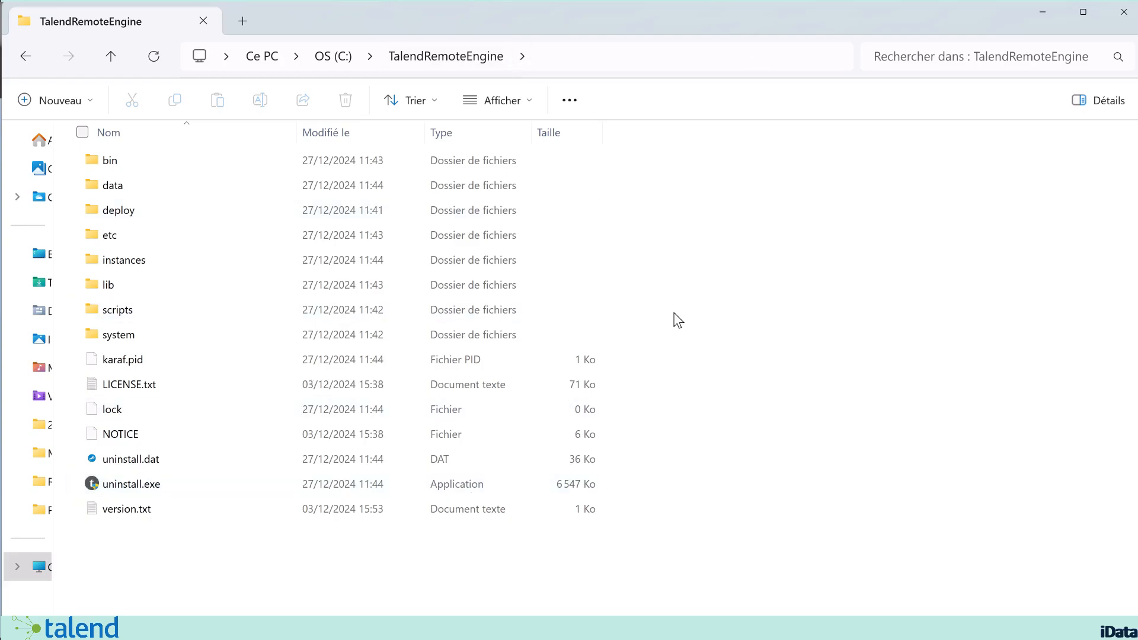
{"action": "left_click", "coordinate": [1026, 10]}
Step: Reload the engines page in the Talend Management Console, sign out, and sign back in with the saved account credentials
{"action": "left_click", "coordinate": [467, 56]}
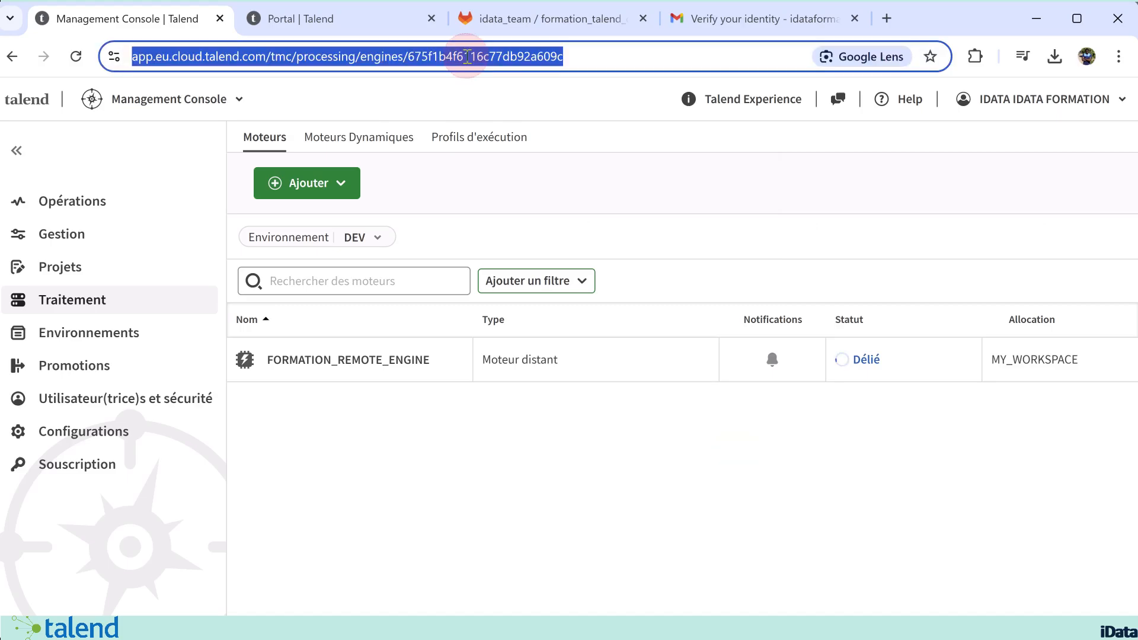
{"action": "key", "text": "Return"}
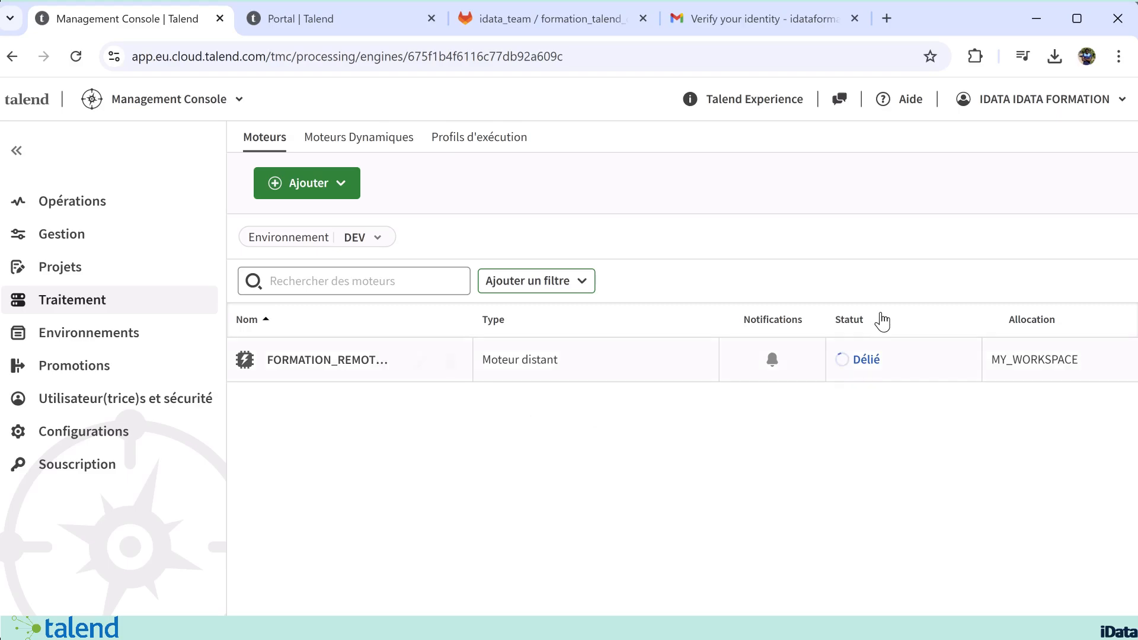
{"action": "left_click", "coordinate": [1026, 105]}
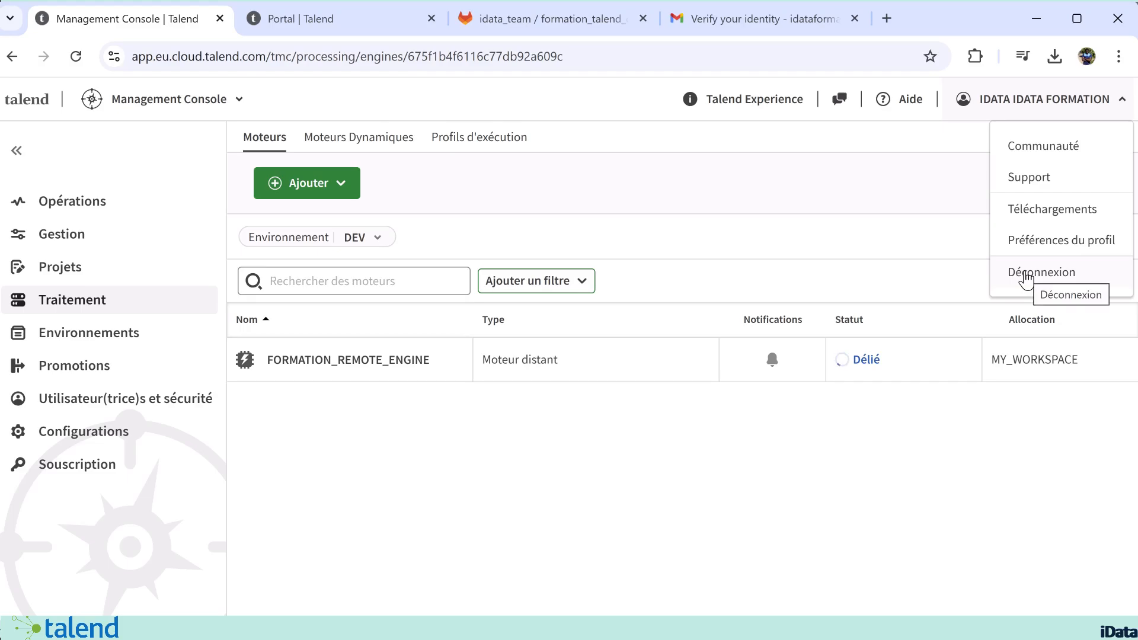
{"action": "left_click", "coordinate": [1027, 276]}
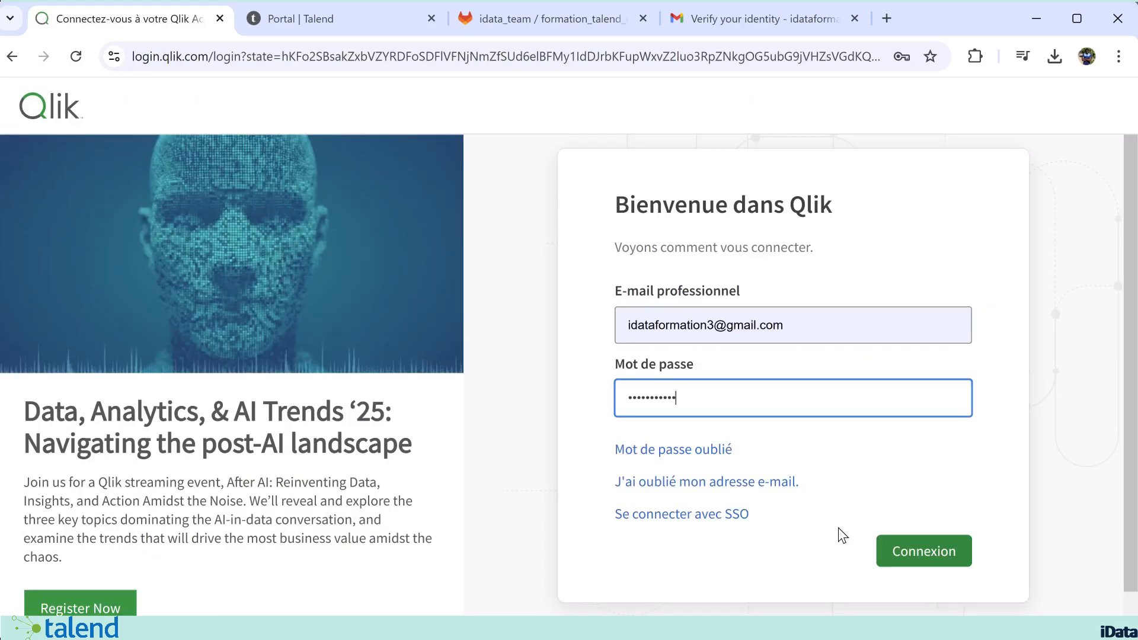
{"action": "left_click", "coordinate": [918, 546]}
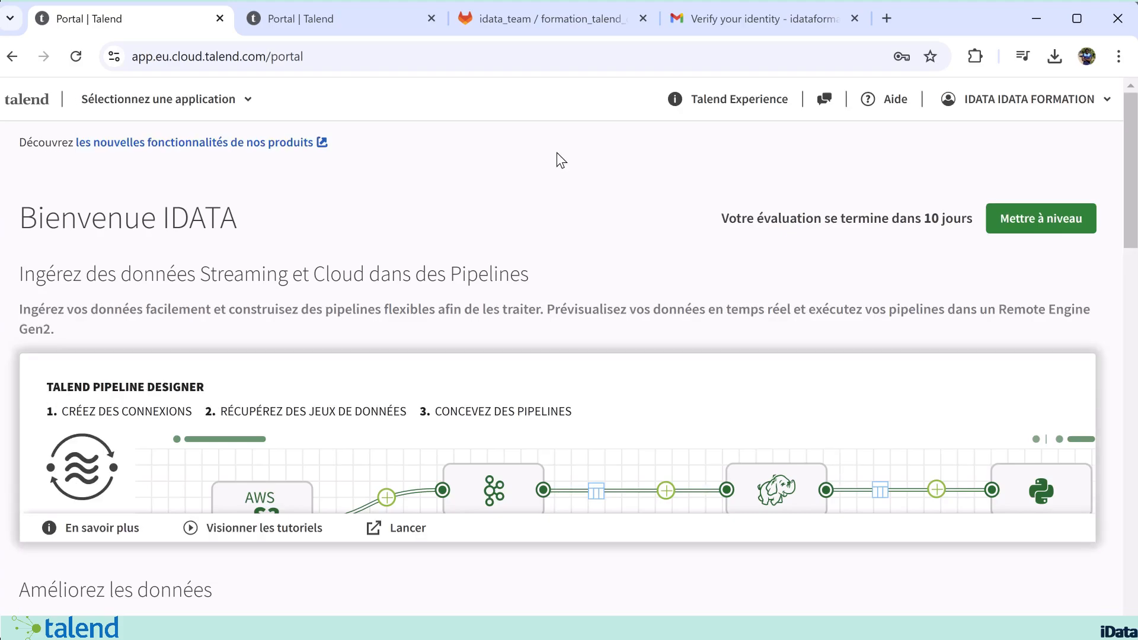
Step: Go to the engine list in Management Console and refresh it to check the status of FORMATION_REMOTE_ENGINE
{"action": "left_click", "coordinate": [202, 97]}
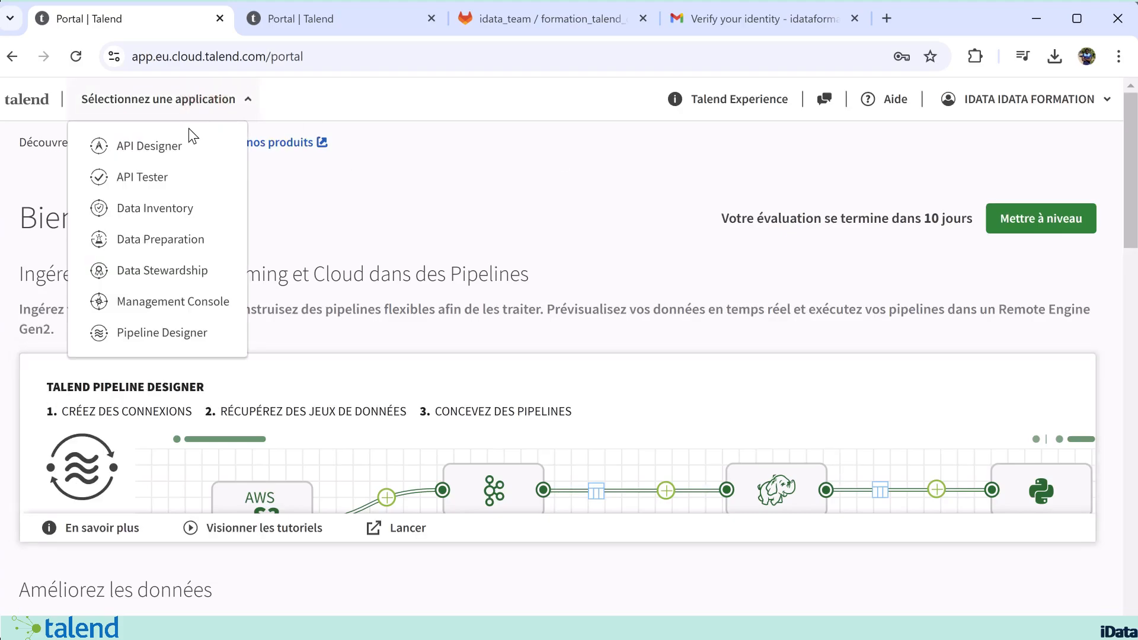
{"action": "left_click", "coordinate": [167, 296]}
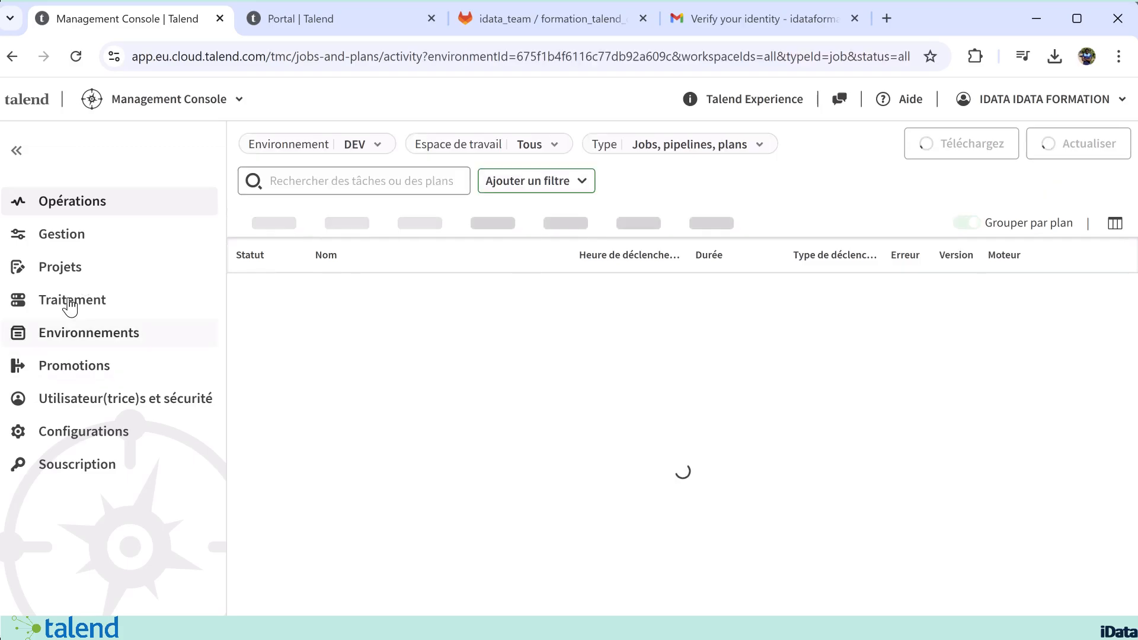
{"action": "left_click", "coordinate": [70, 307]}
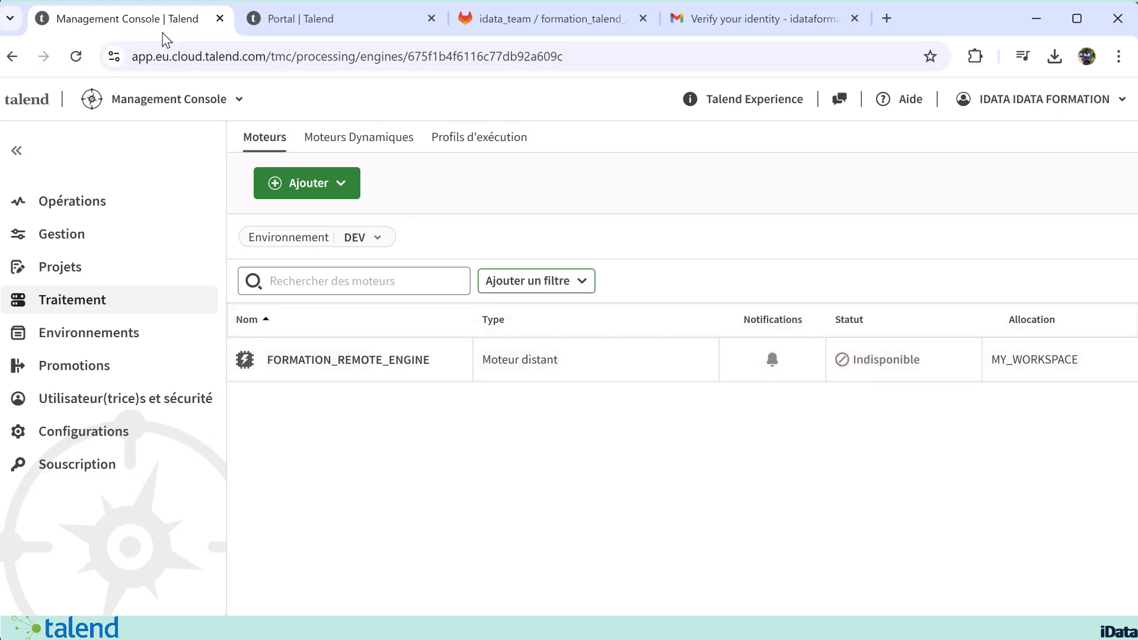
{"action": "left_click", "coordinate": [76, 56]}
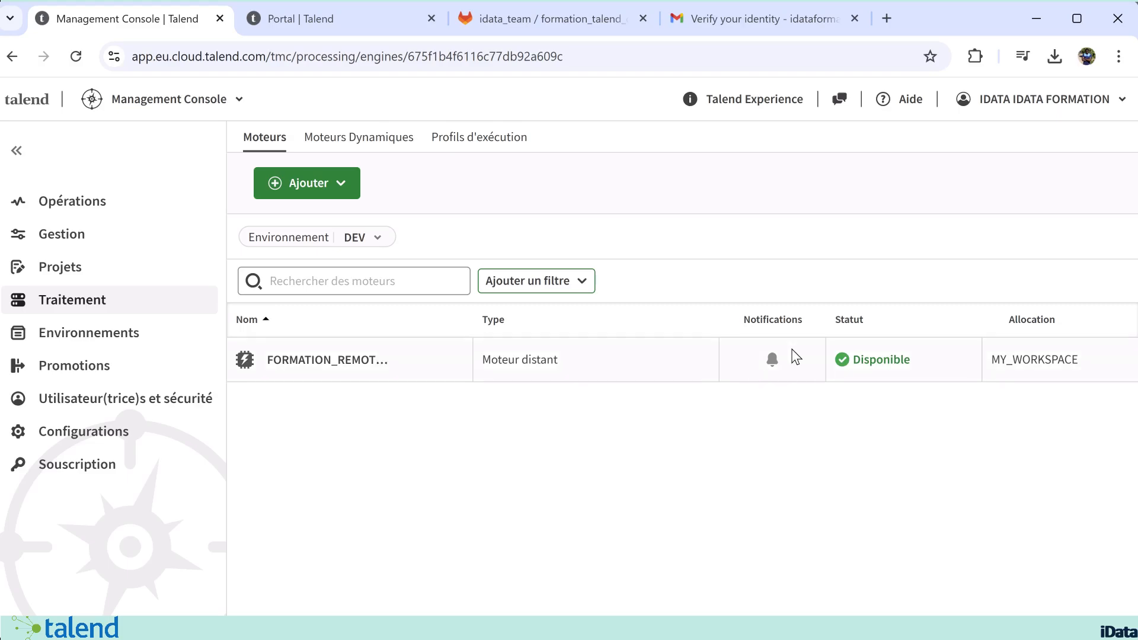
Step: Examine the overview, management and configuration details of FORMATION_REMOTE_ENGINE, including its Java versions, and close them
{"action": "left_click", "coordinate": [320, 366]}
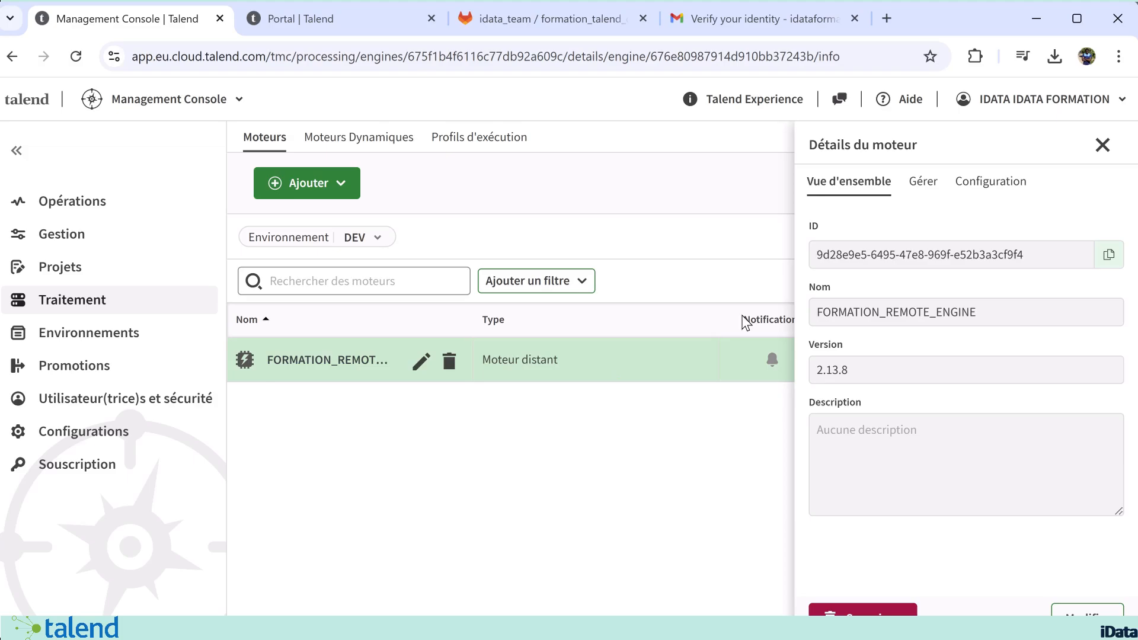
{"action": "left_click", "coordinate": [925, 186]}
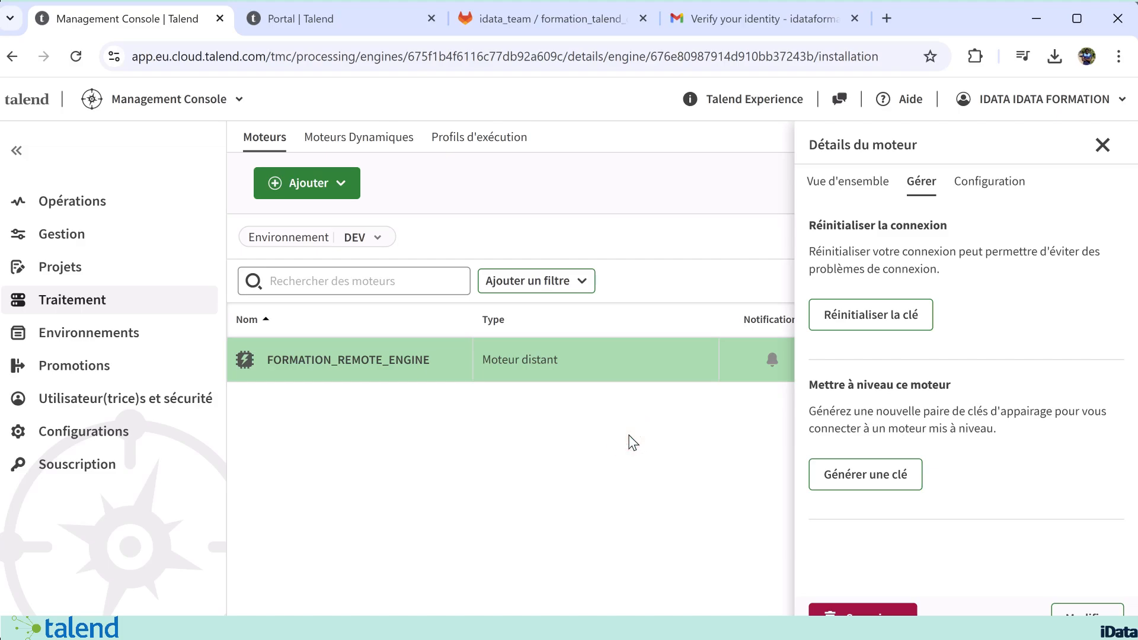
{"action": "left_click", "coordinate": [1105, 147]}
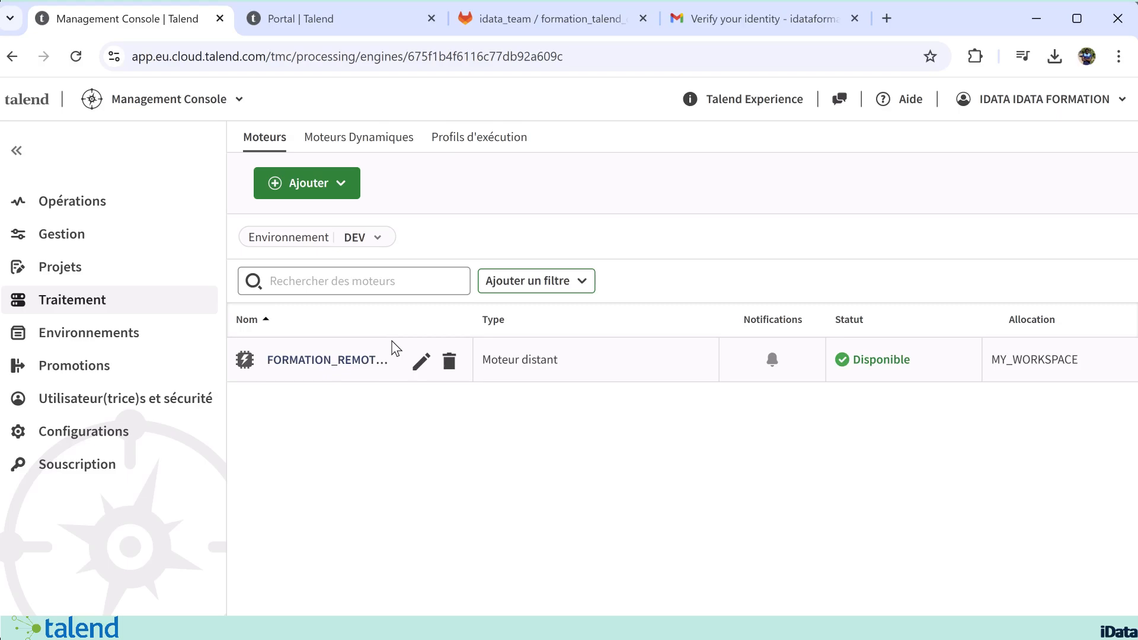
{"action": "left_click", "coordinate": [326, 368]}
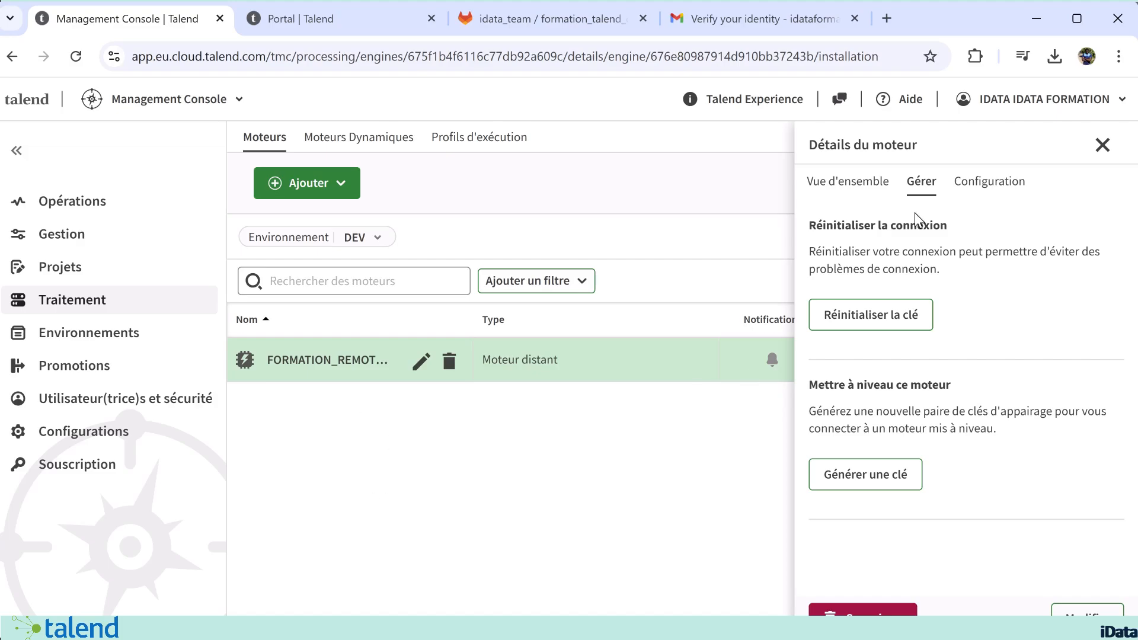
{"action": "left_click", "coordinate": [1003, 184]}
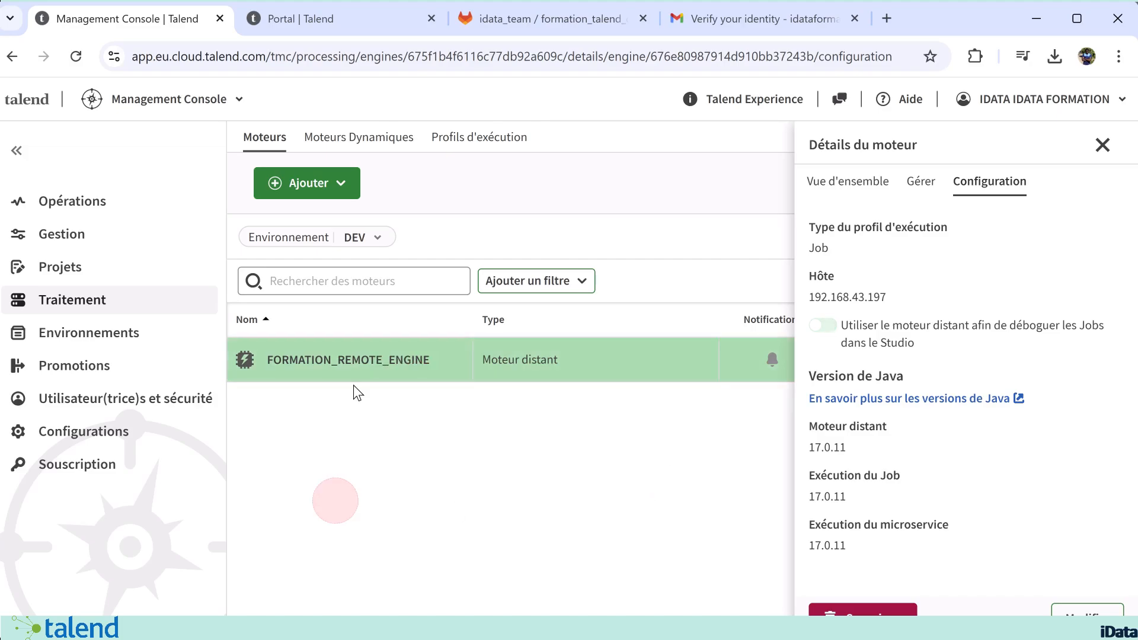
{"action": "left_click", "coordinate": [330, 358]}
{"action": "left_click", "coordinate": [1101, 145]}
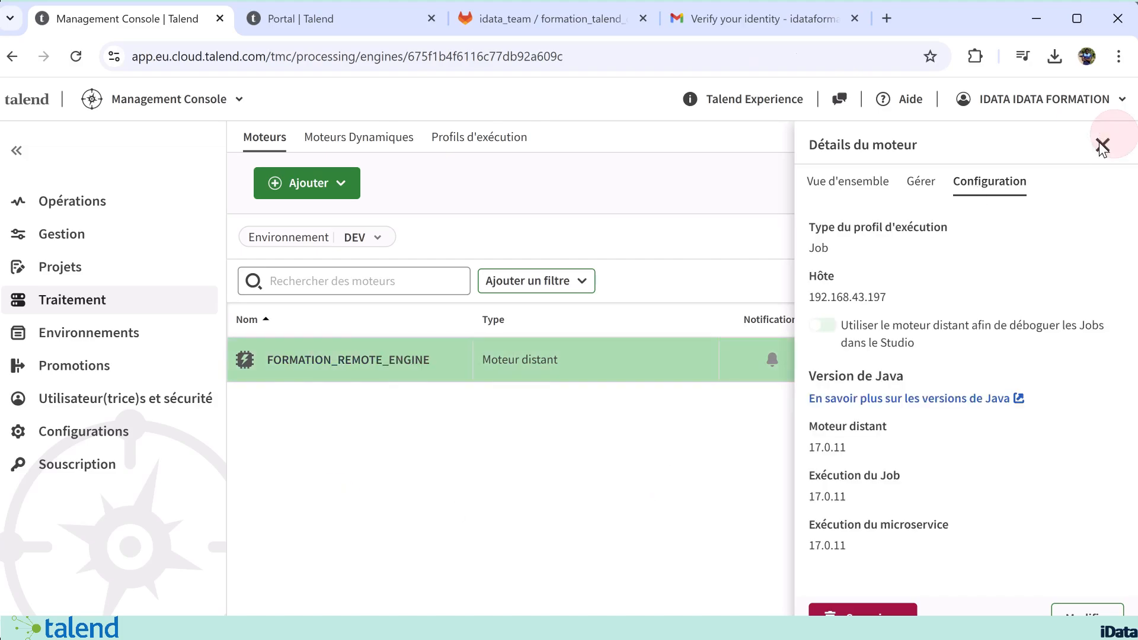
Step: Enable the use of FORMATION_REMOTE_ENGINE for debugging Jobs in the Studio and close its details
{"action": "left_click", "coordinate": [346, 364]}
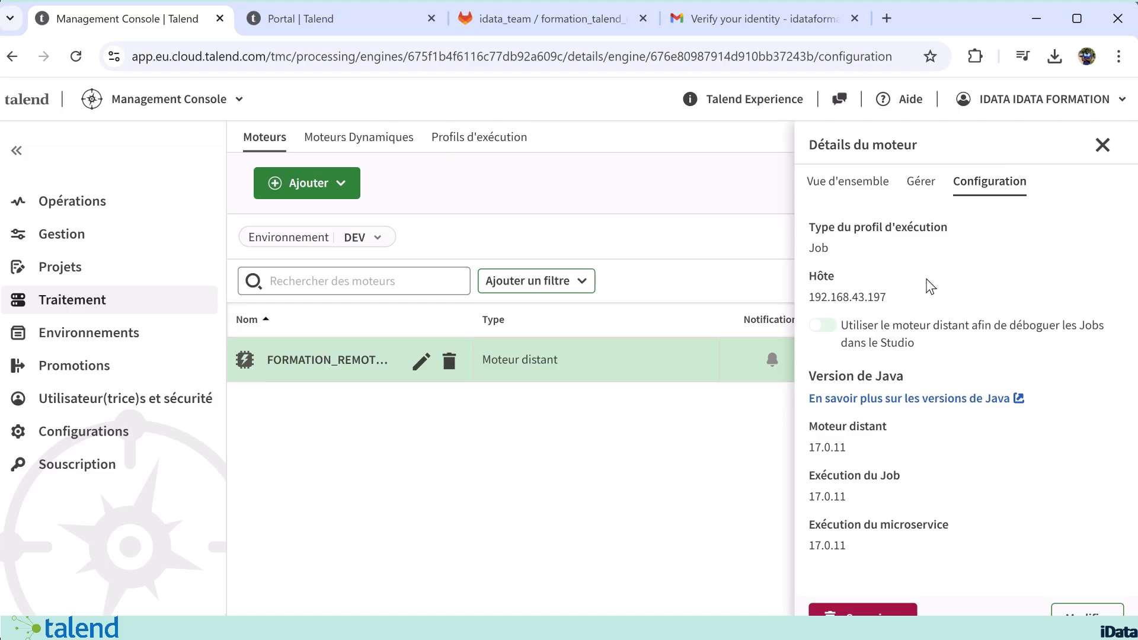
{"action": "left_click", "coordinate": [824, 325]}
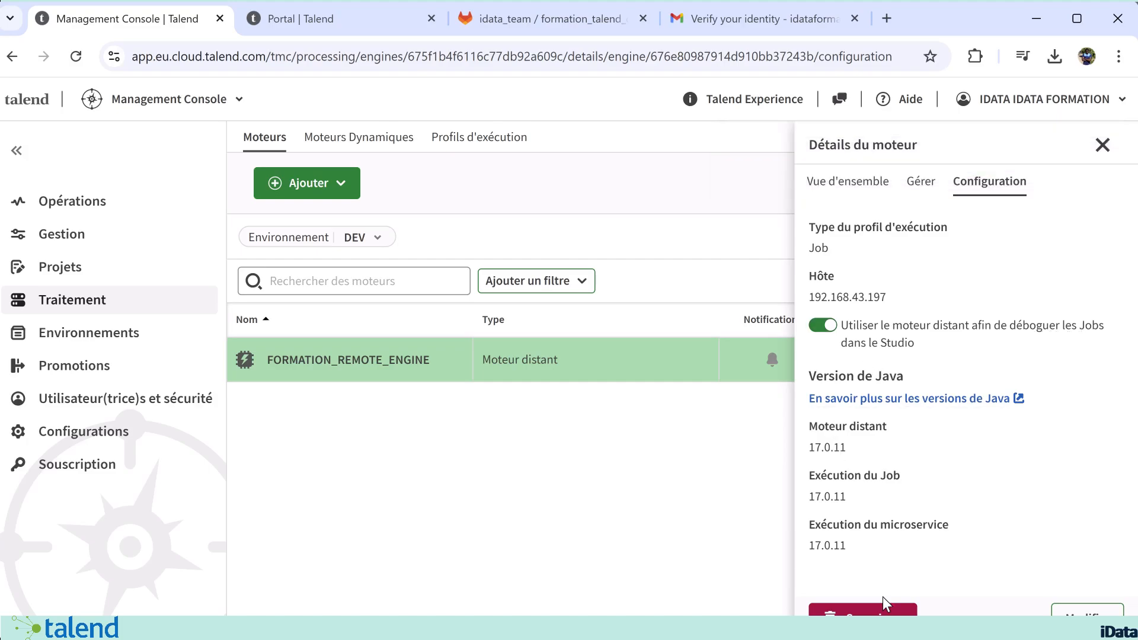
{"action": "left_click", "coordinate": [1102, 145]}
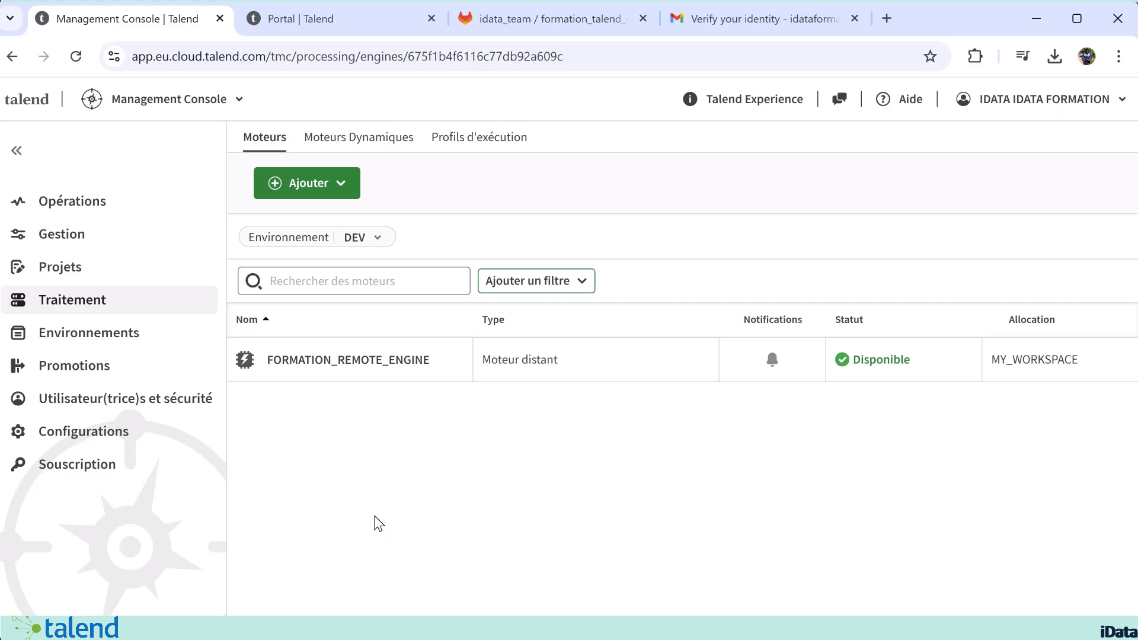
Step: Open the details of the FORMATION_TALEND_CLOUD project to examine its Git URL
{"action": "left_click", "coordinate": [425, 482]}
{"action": "left_click", "coordinate": [84, 268]}
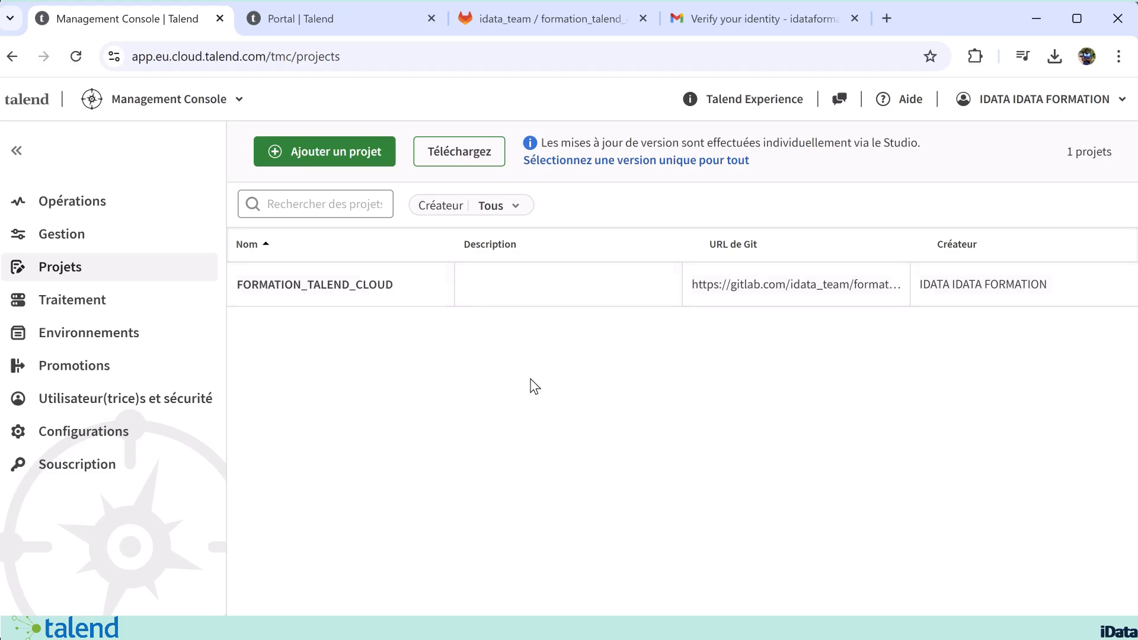
{"action": "left_click", "coordinate": [307, 270]}
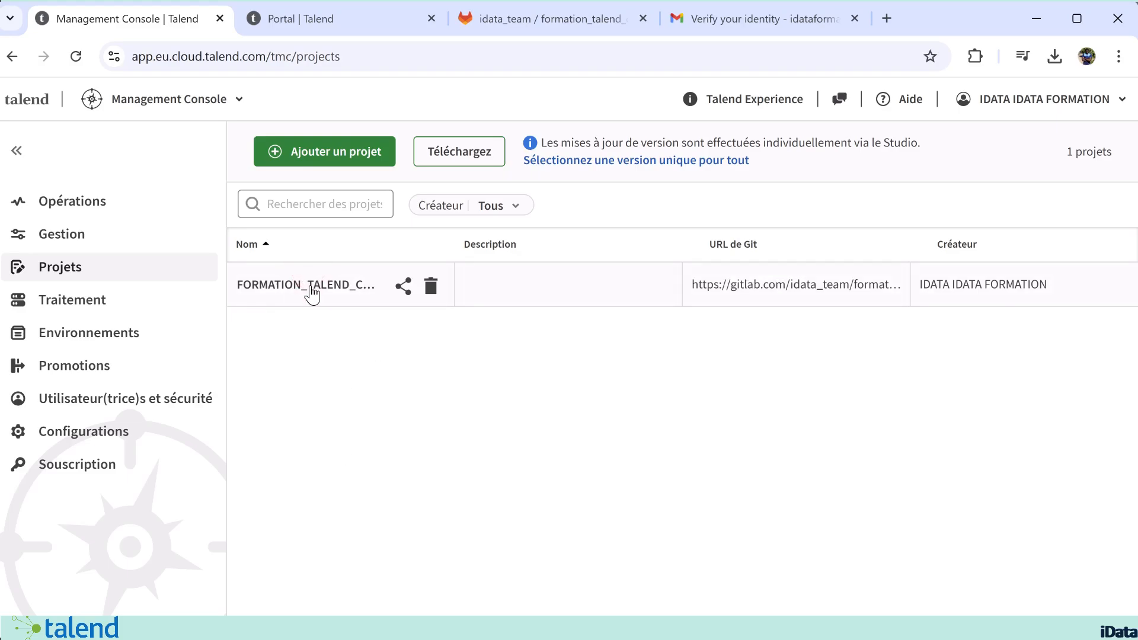
{"action": "left_click", "coordinate": [312, 294]}
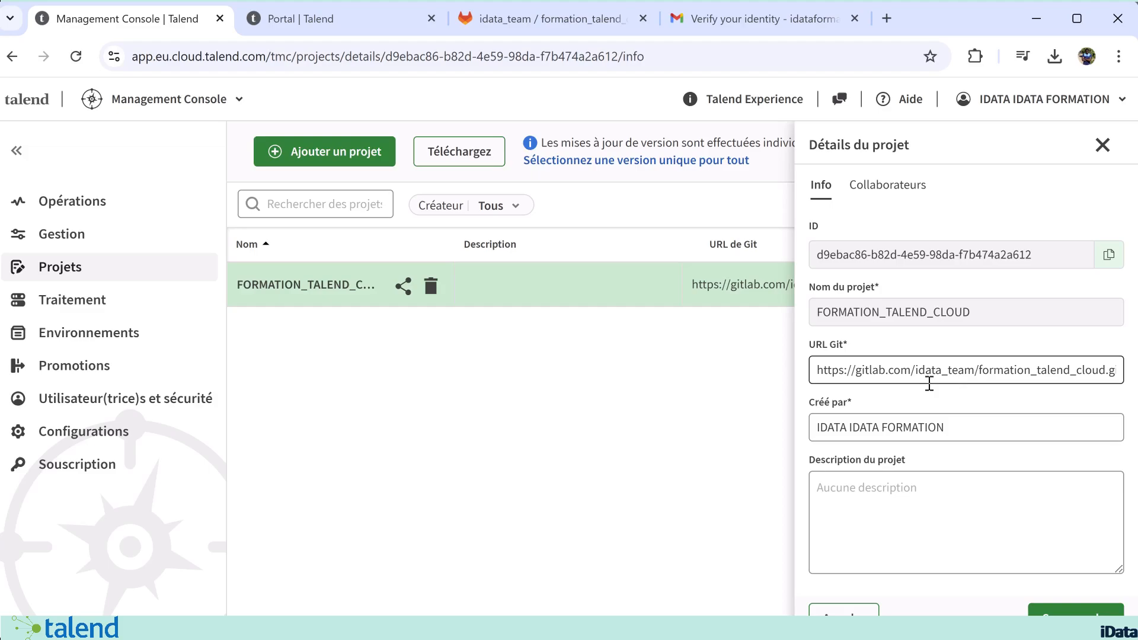
Step: Switch to GitLab, copy the HTTPS clone URL of formation_talend_cloud, and return to the project details in the Management Console
{"action": "left_click", "coordinate": [502, 14]}
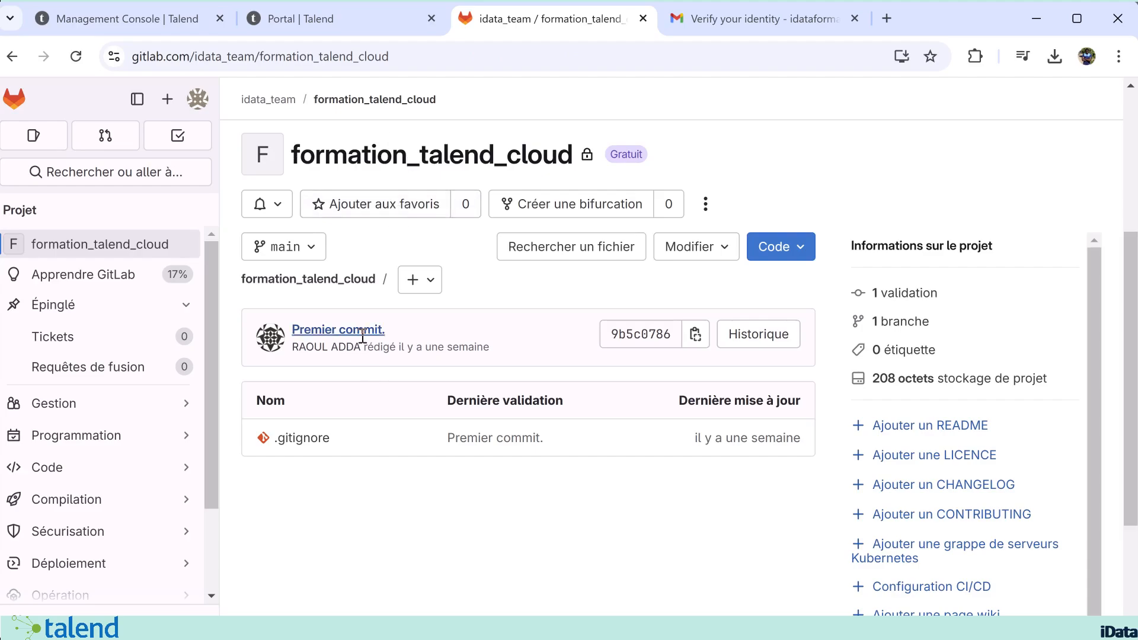
{"action": "left_click", "coordinate": [803, 248]}
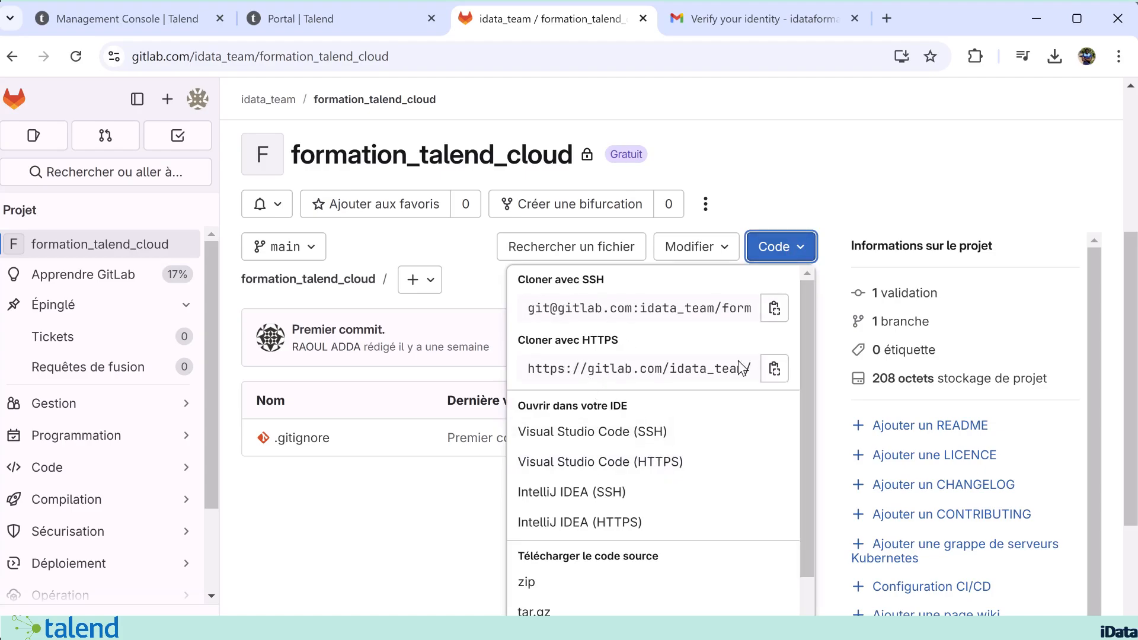
{"action": "left_click", "coordinate": [774, 368]}
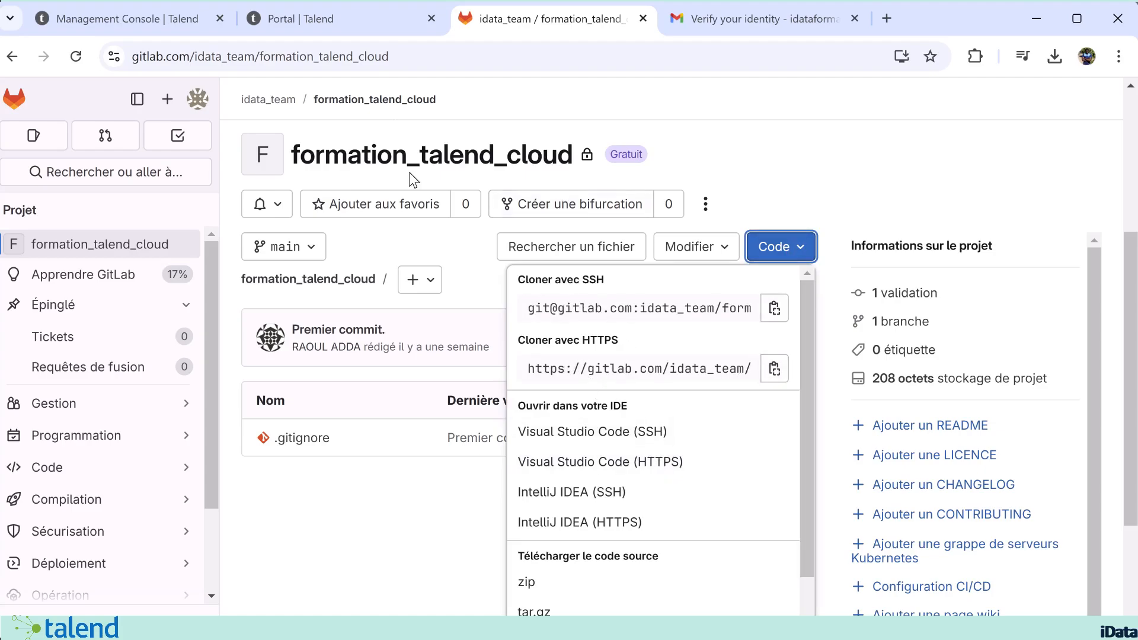
{"action": "left_click", "coordinate": [289, 17]}
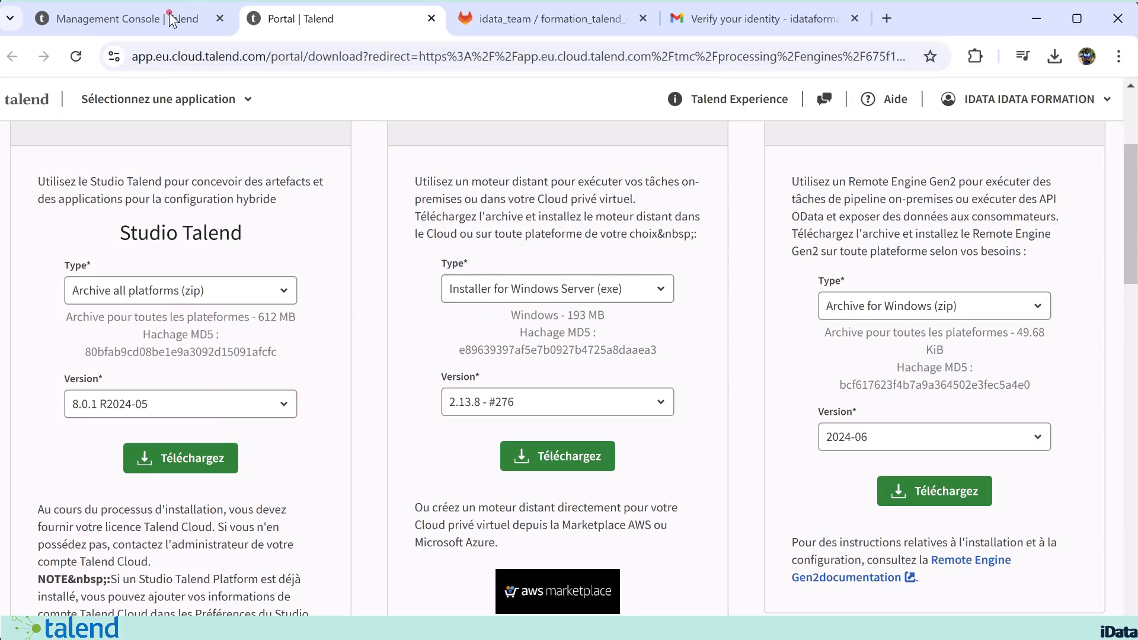
{"action": "left_click", "coordinate": [118, 18]}
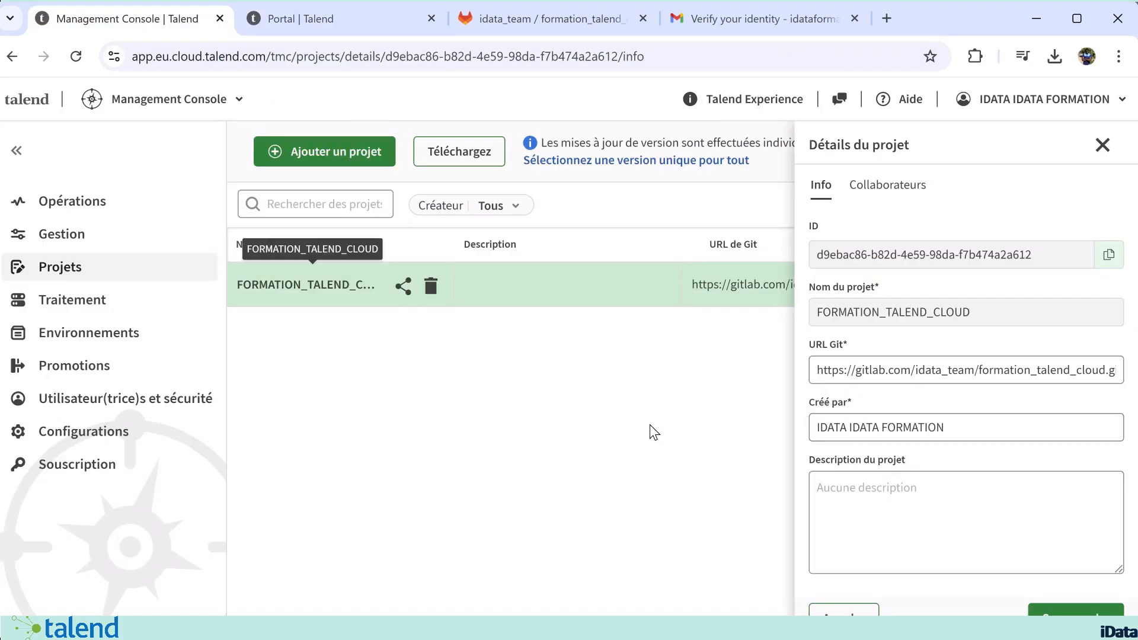
Step: Review the users and groups collaborating on the FORMATION_TALEND_CLOUD project and close its details
{"action": "left_click", "coordinate": [901, 197]}
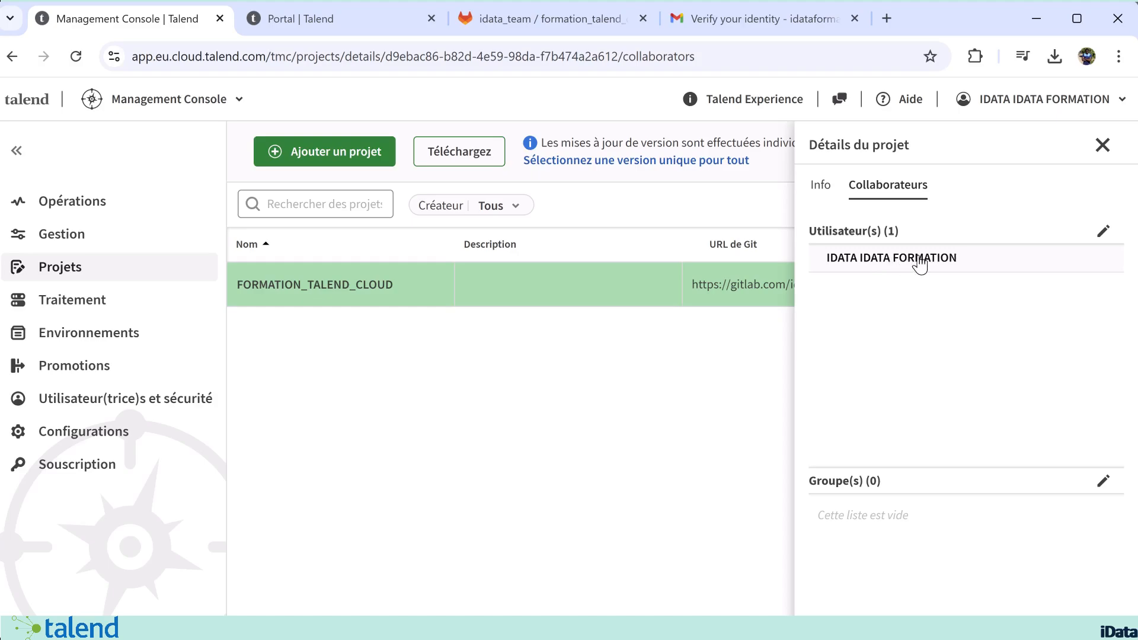
{"action": "left_click", "coordinate": [522, 440]}
{"action": "left_click", "coordinate": [1102, 146]}
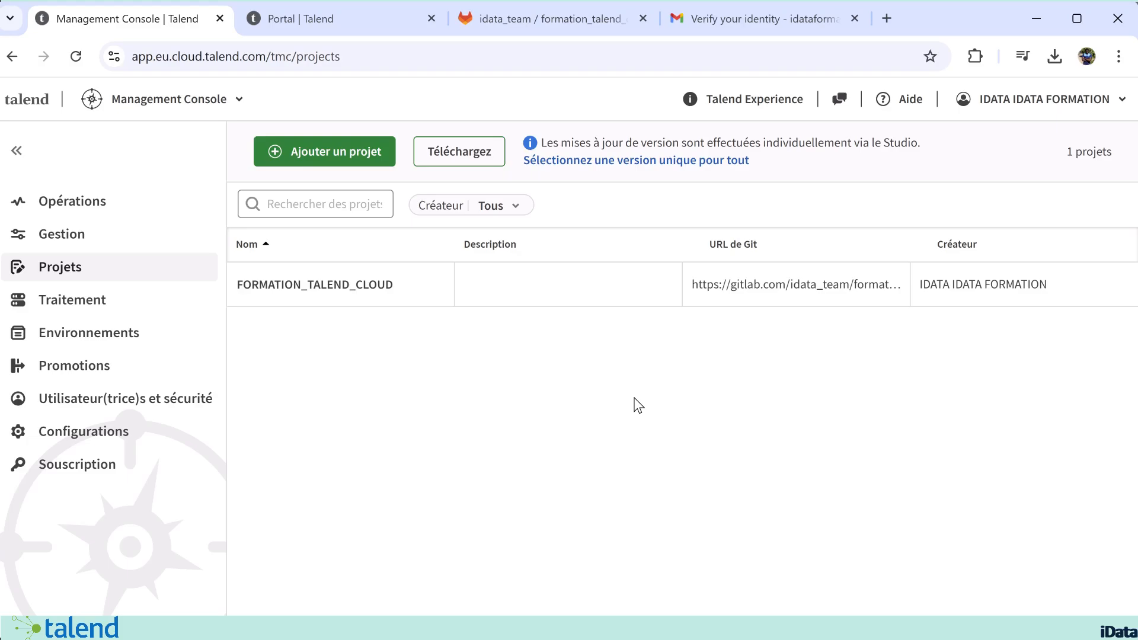
Step: Switch to Talend Studio, open the standard Job jTest 0.1 from the FORMATION_TALEND_CLOUD repository, and run it
{"action": "left_click", "coordinate": [523, 370]}
{"action": "left_click", "coordinate": [456, 402]}
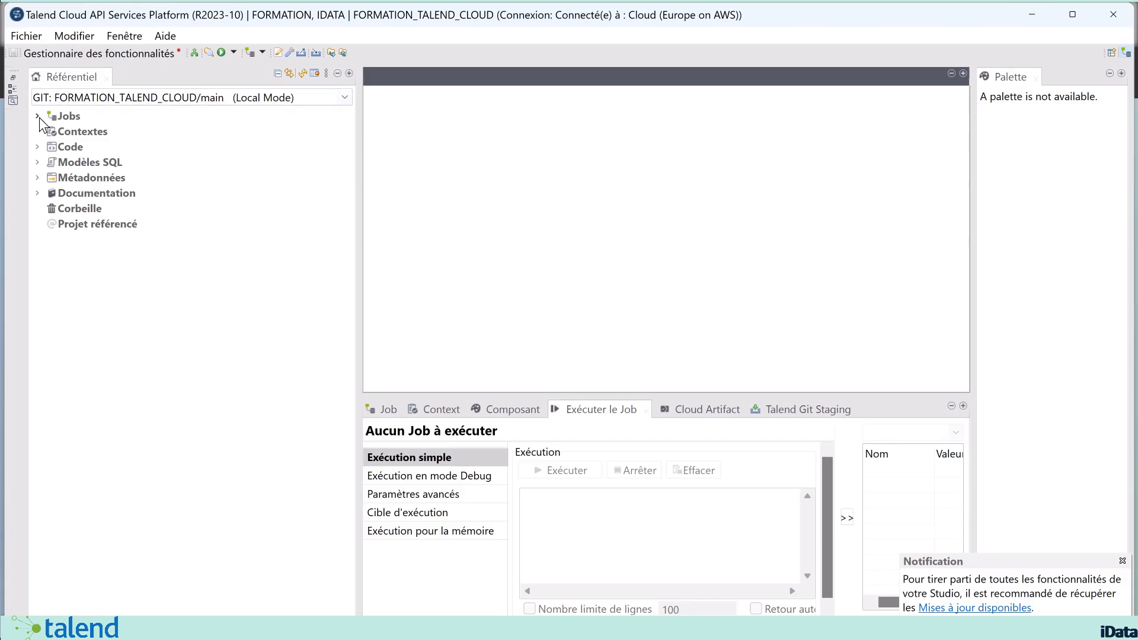
{"action": "left_click", "coordinate": [38, 117]}
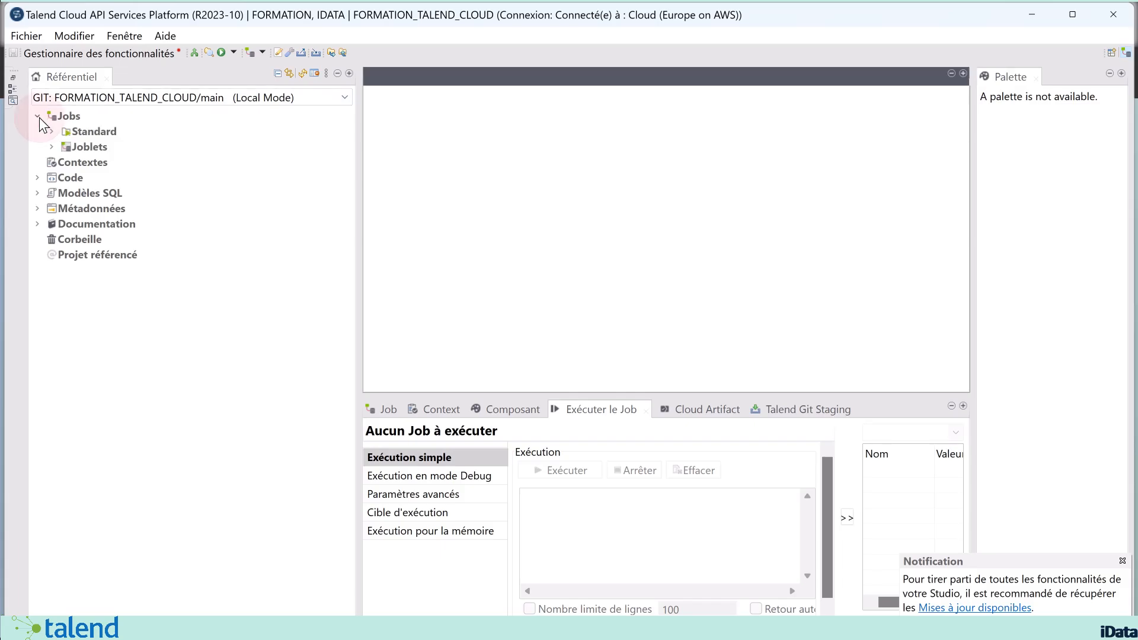
{"action": "left_click", "coordinate": [52, 133]}
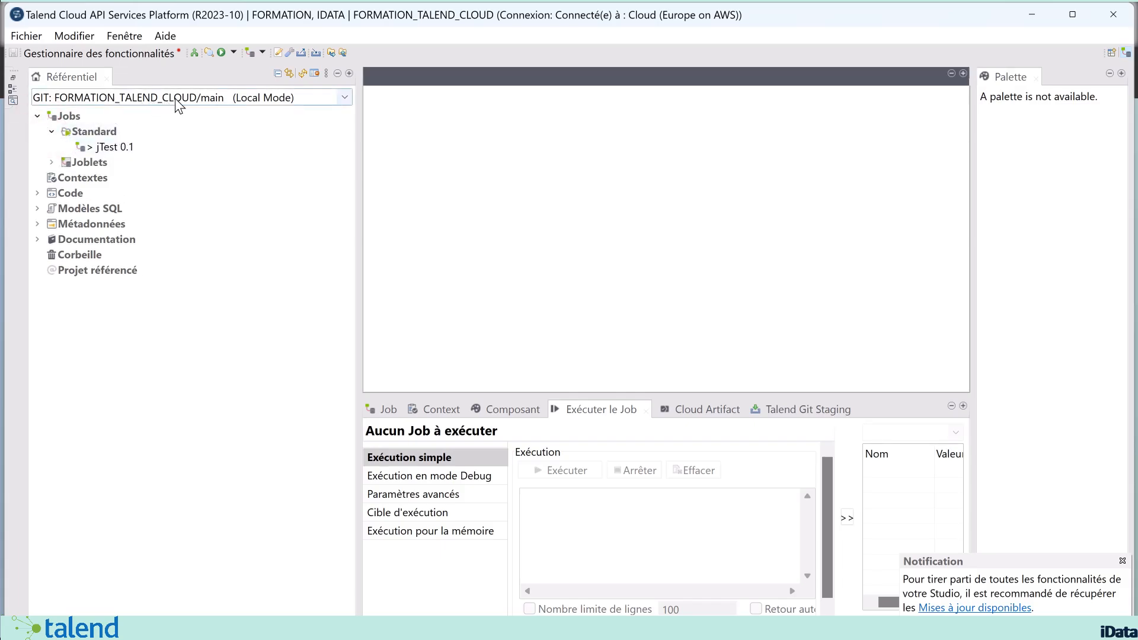
{"action": "left_click", "coordinate": [117, 152]}
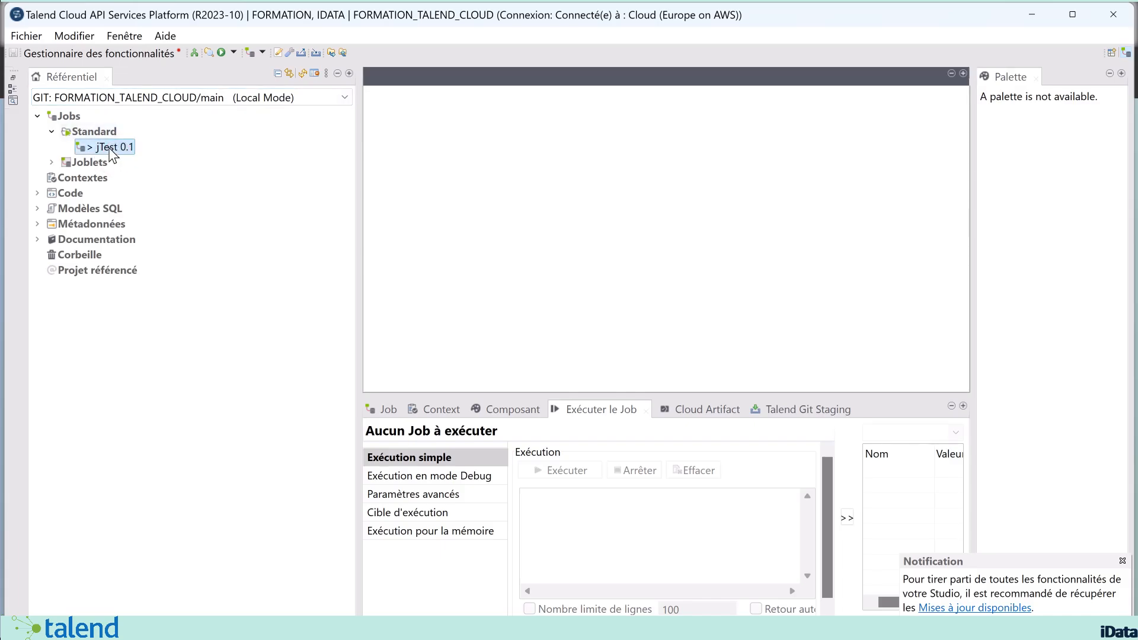
{"action": "double_click", "coordinate": [110, 152]}
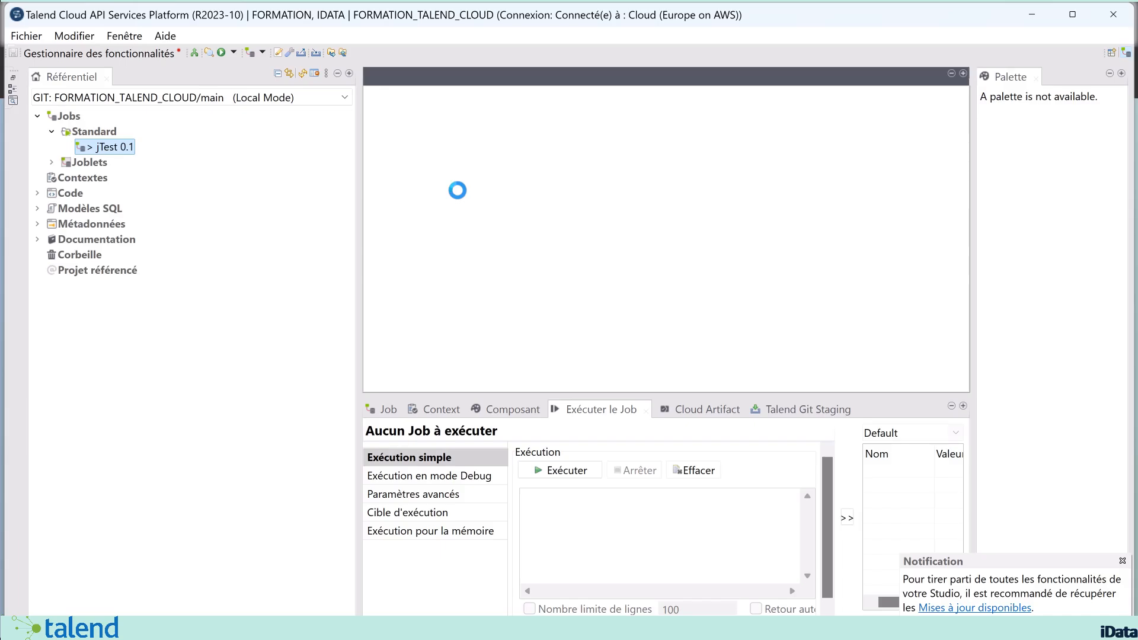
{"action": "left_click", "coordinate": [550, 365]}
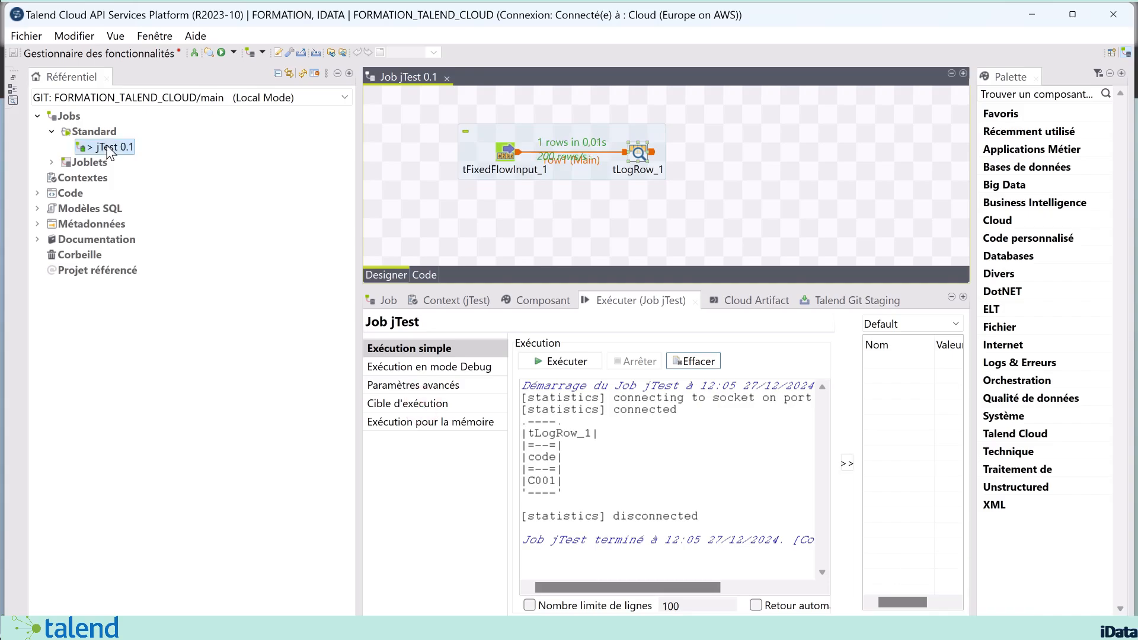
Step: Close the open jTest Job in the Studio designer before publishing it
{"action": "left_click", "coordinate": [107, 146]}
{"action": "right_click", "coordinate": [106, 147]}
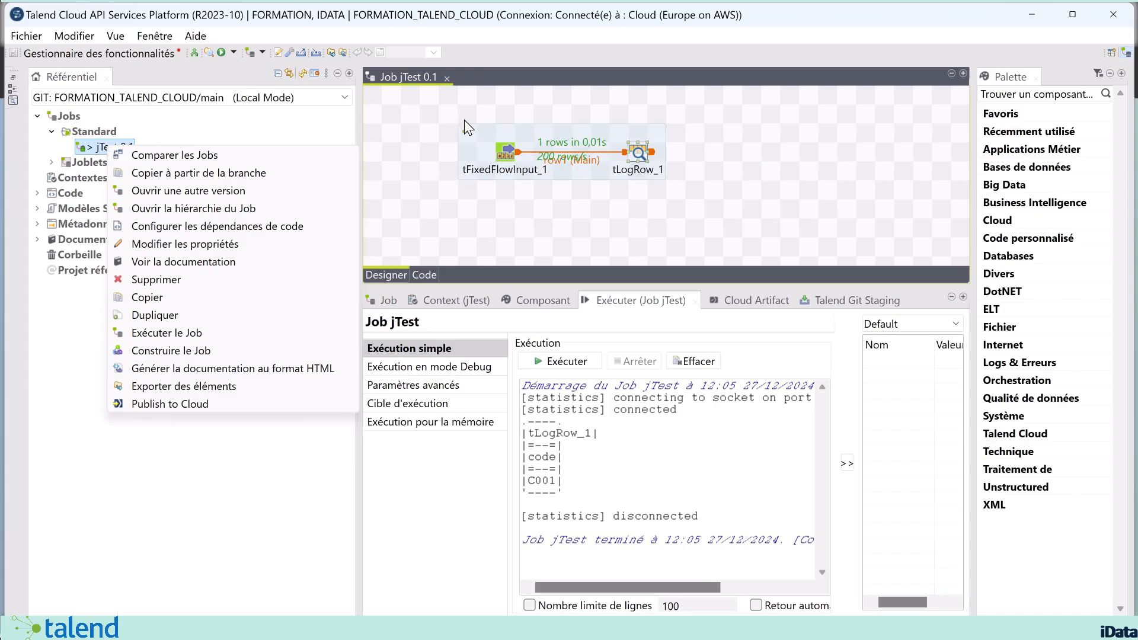
{"action": "left_click", "coordinate": [449, 76]}
{"action": "left_click", "coordinate": [448, 77]}
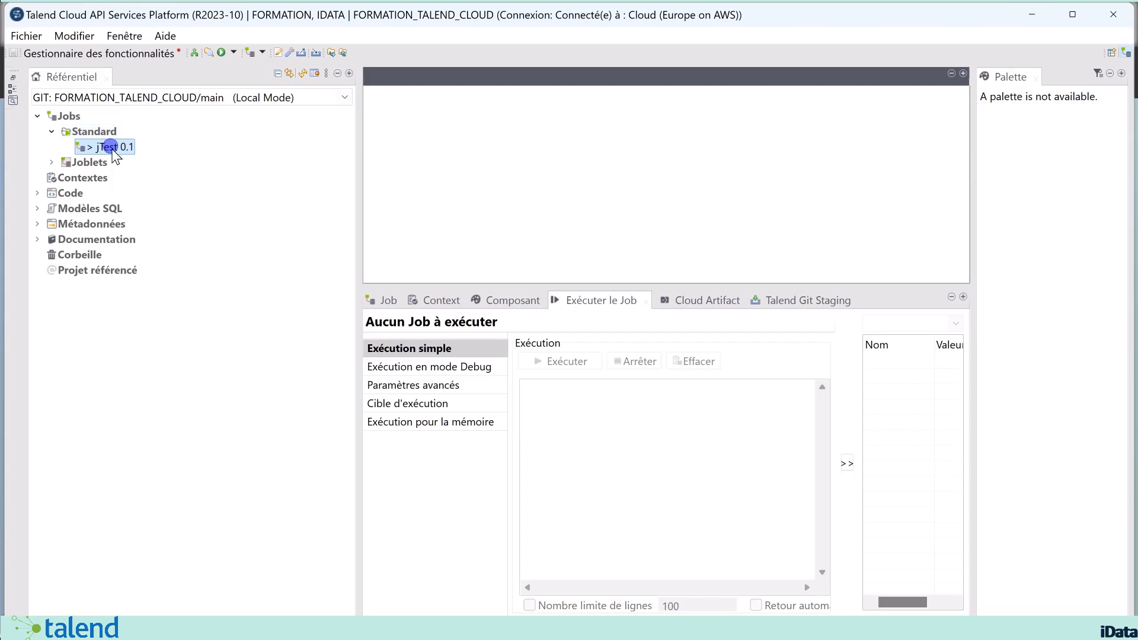
Step: Publish jTest to the cloud despite the warnings, as version 0.1.0 in DEV's MY_WORKSPACE with the artifact screenshot exported
{"action": "right_click", "coordinate": [113, 150]}
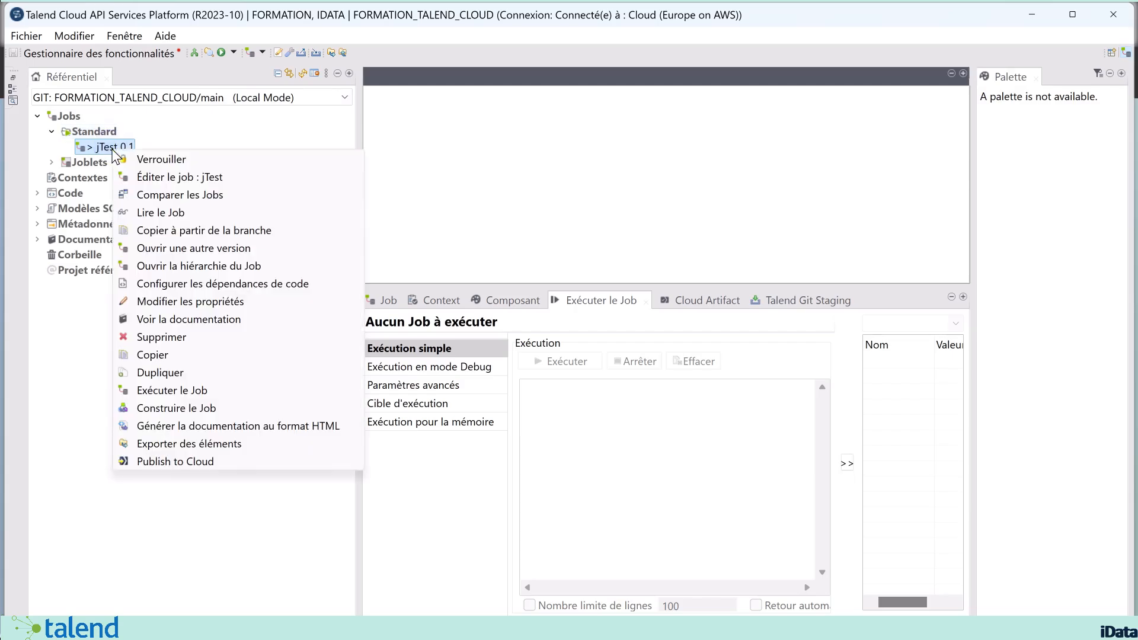
{"action": "left_click", "coordinate": [202, 461]}
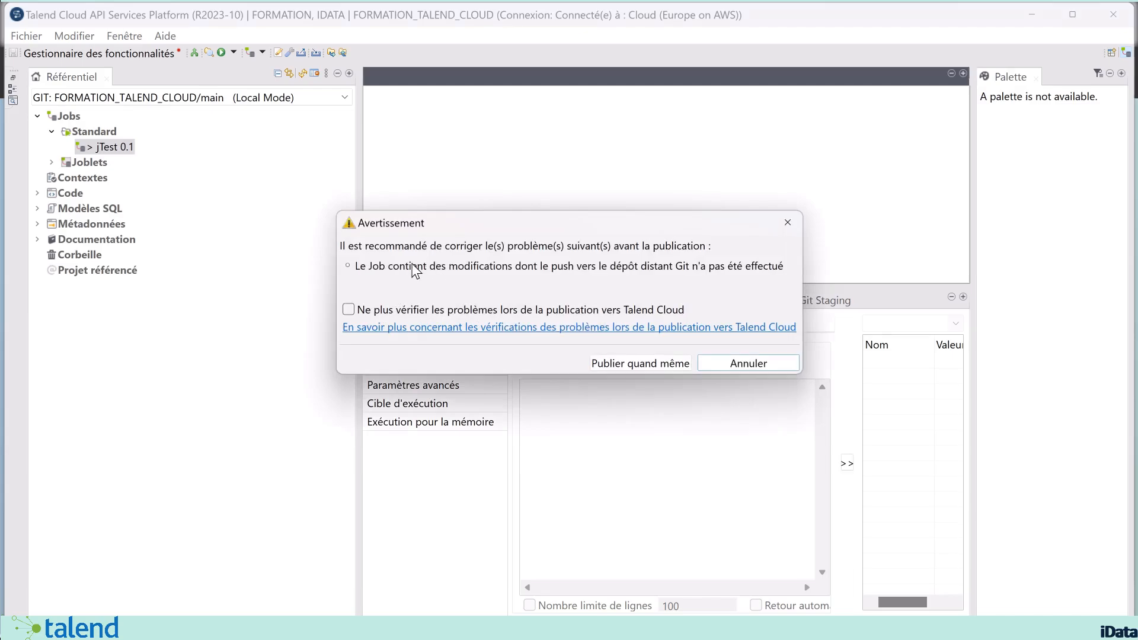
{"action": "left_click", "coordinate": [638, 361]}
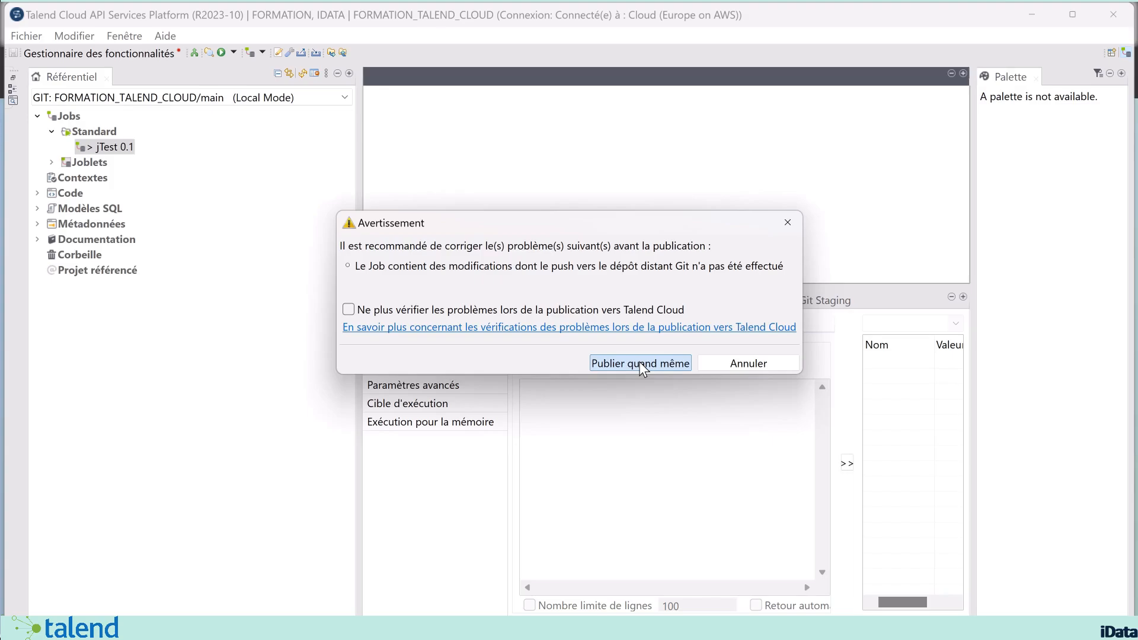
{"action": "left_click", "coordinate": [639, 361]}
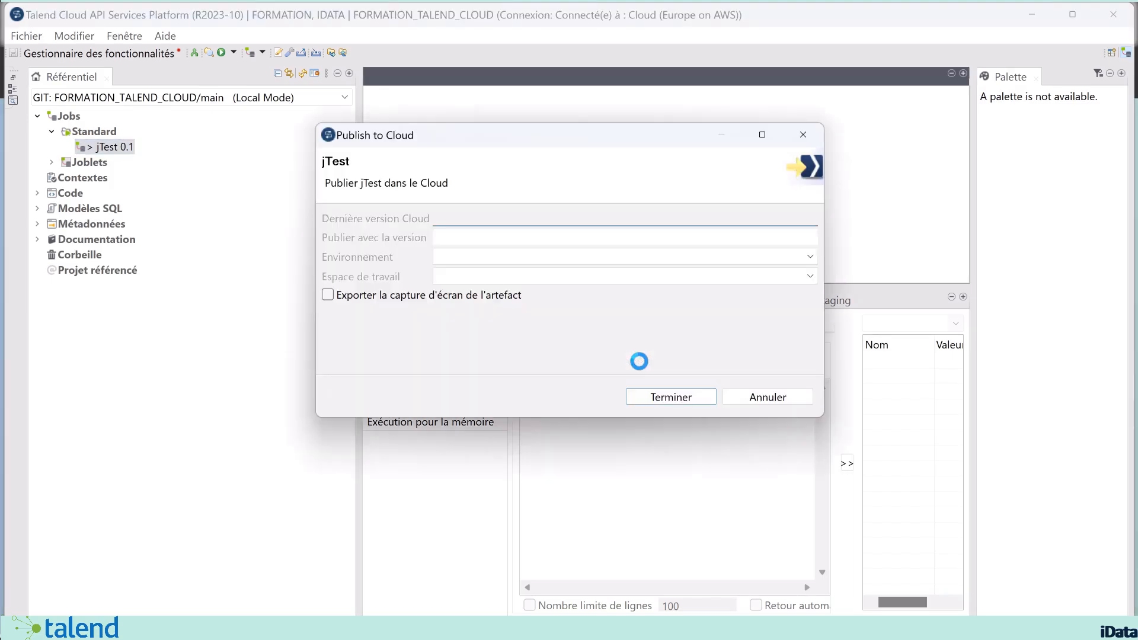
{"action": "left_click", "coordinate": [506, 259]}
{"action": "left_click", "coordinate": [491, 286]}
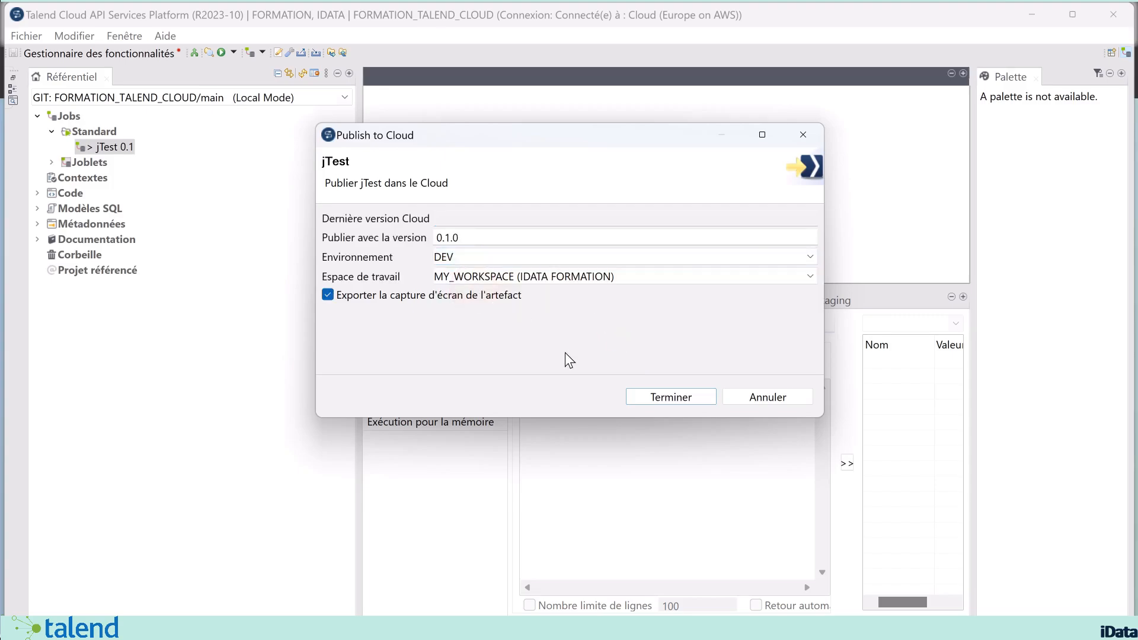
{"action": "left_click", "coordinate": [667, 397]}
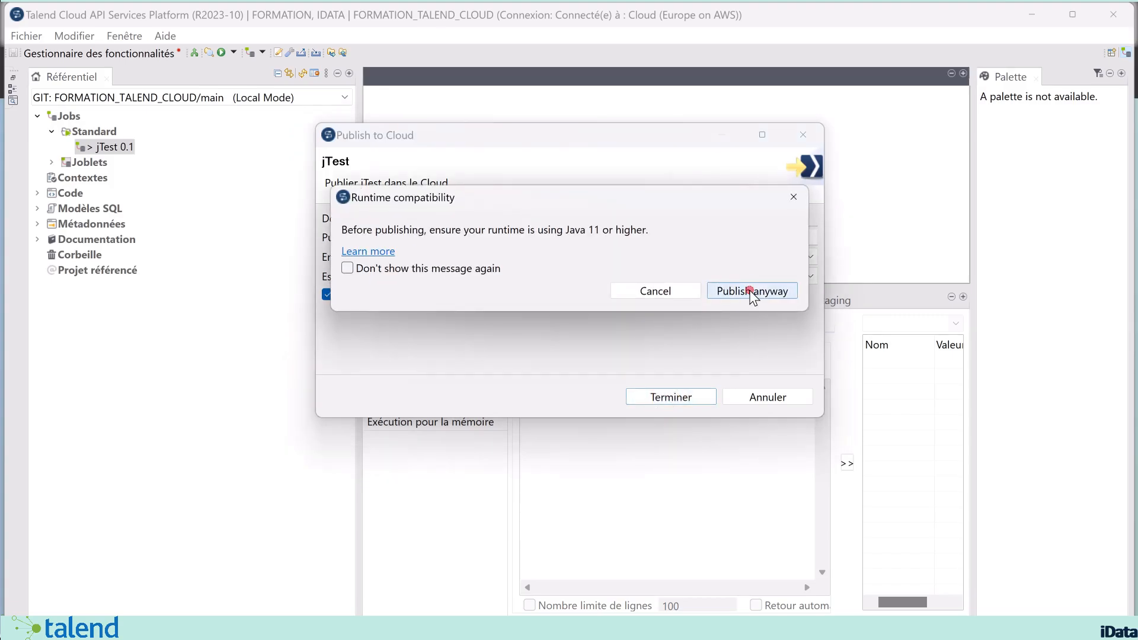
{"action": "left_click", "coordinate": [749, 290]}
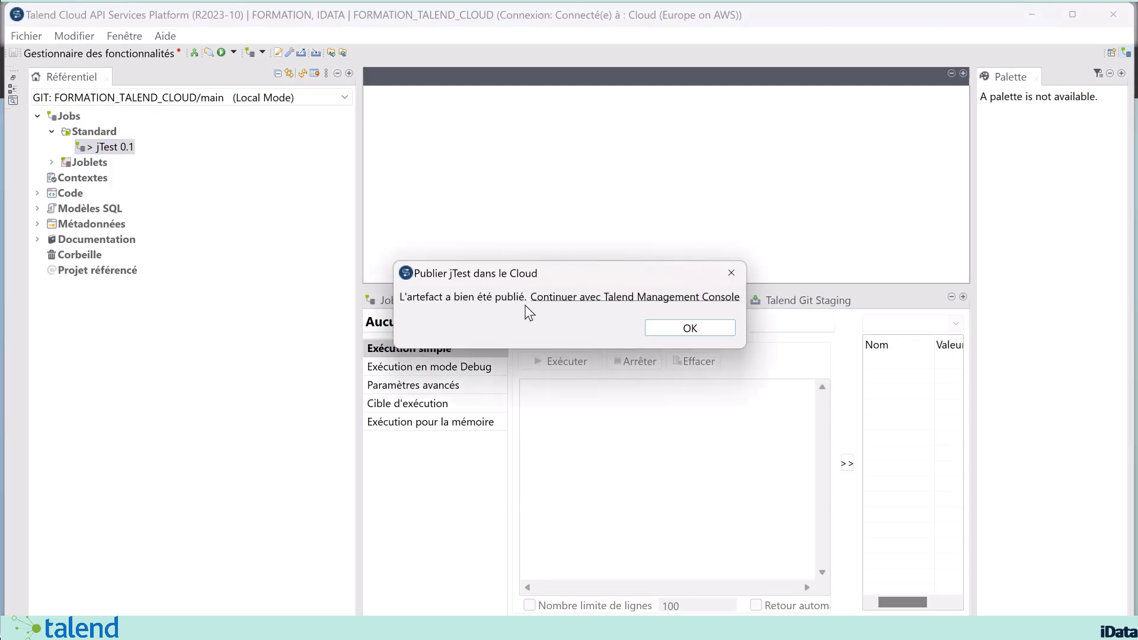
{"action": "left_click", "coordinate": [682, 328]}
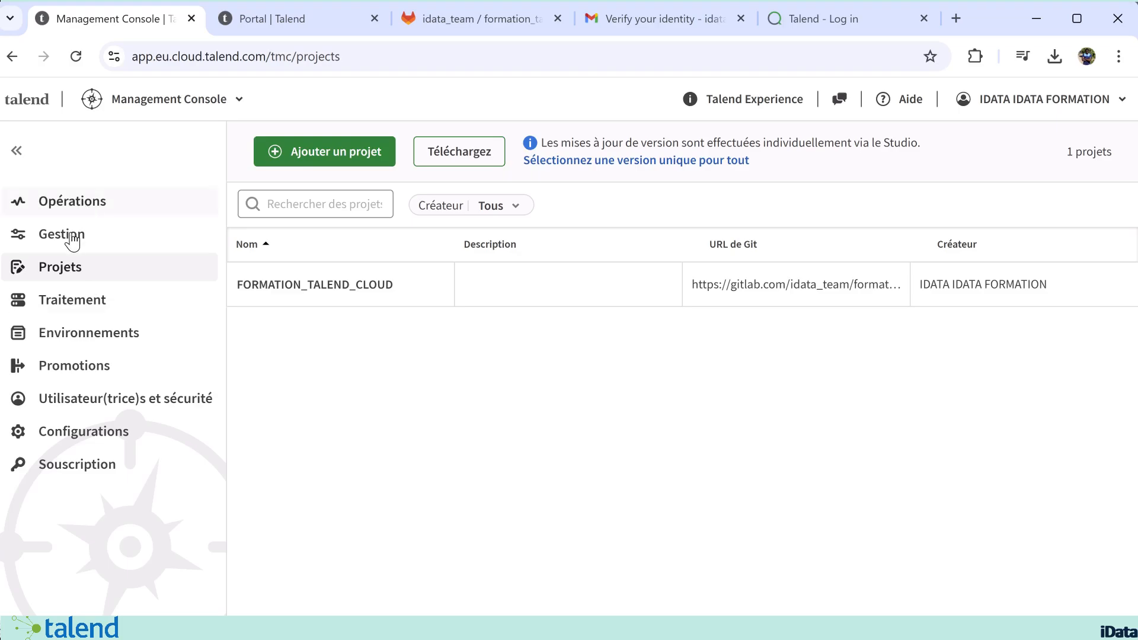
Step: Switch to the Management Console, examine the published jTest artifact in MY_WORKSPACE, and return to the artifact list
{"action": "left_click", "coordinate": [64, 237]}
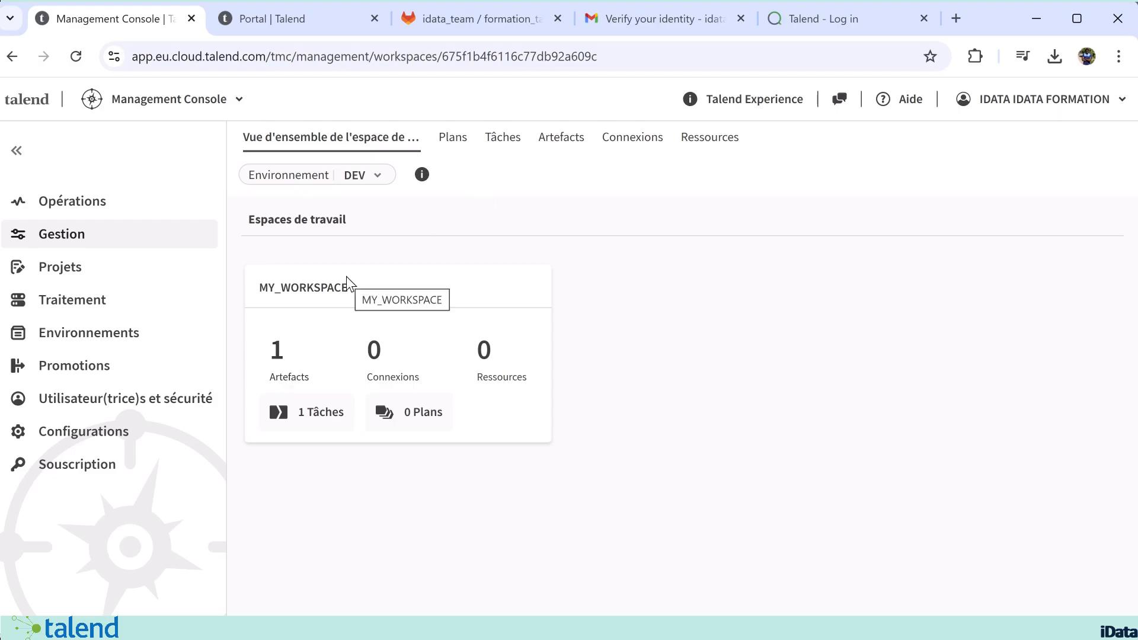
{"action": "left_click", "coordinate": [277, 358]}
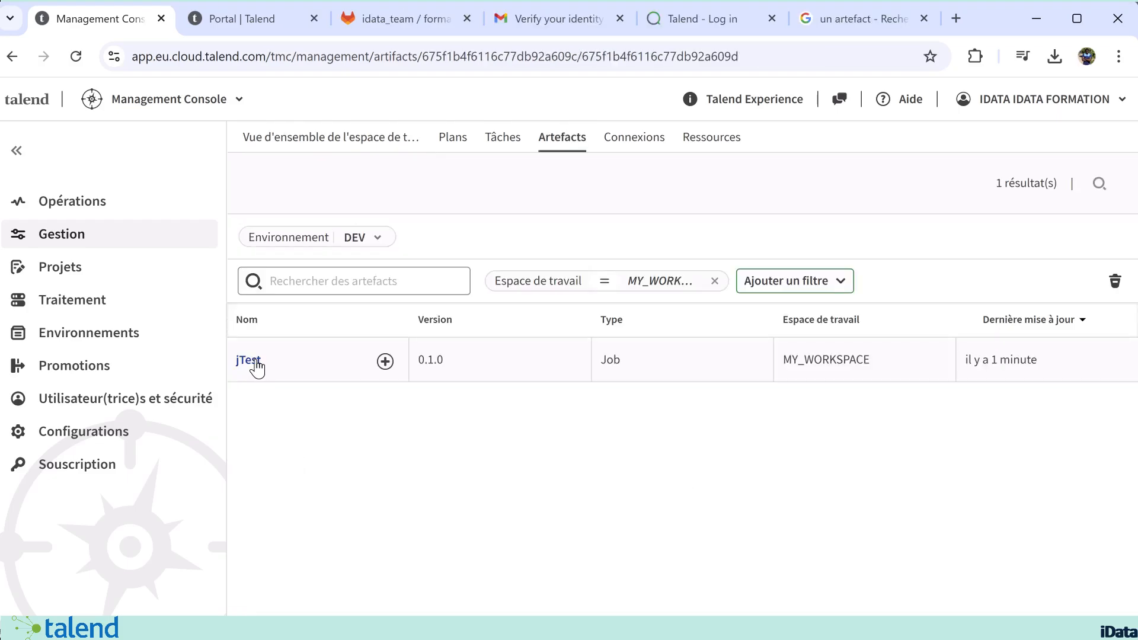
{"action": "left_click", "coordinate": [252, 360]}
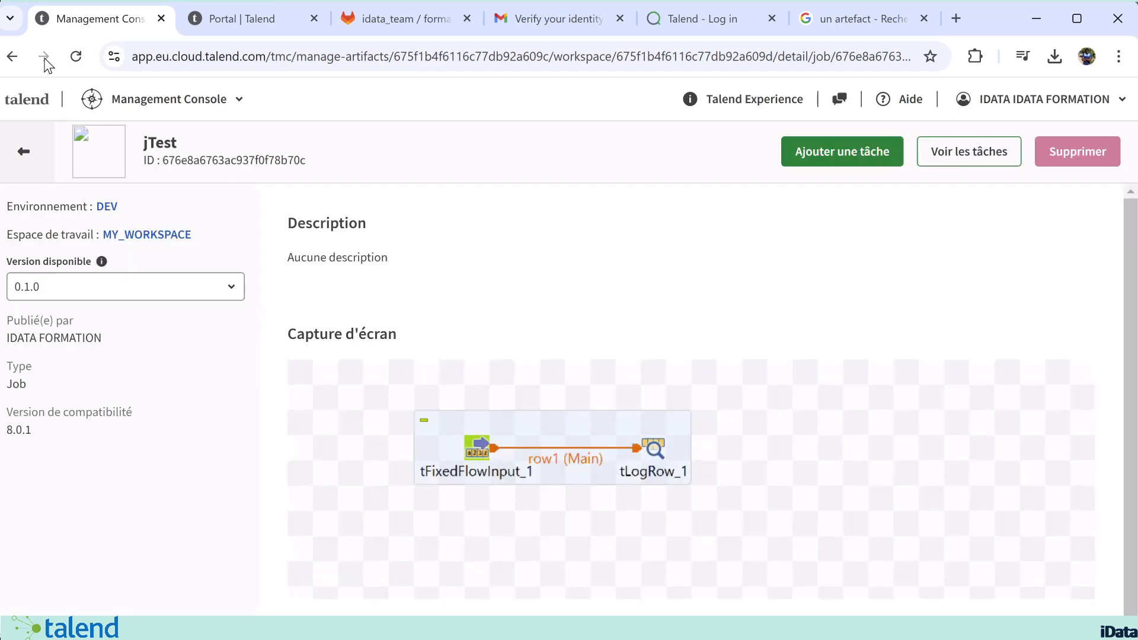
{"action": "left_click", "coordinate": [23, 151]}
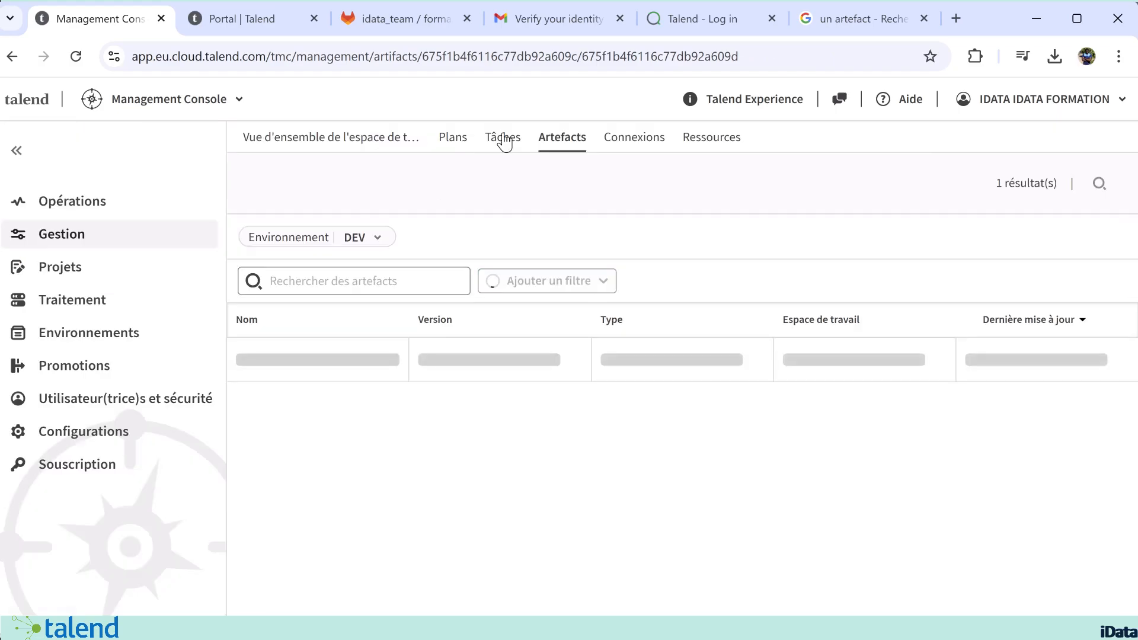
Step: Compare the DEV environment's task and artifact lists, ending on the tasks
{"action": "left_click", "coordinate": [503, 139]}
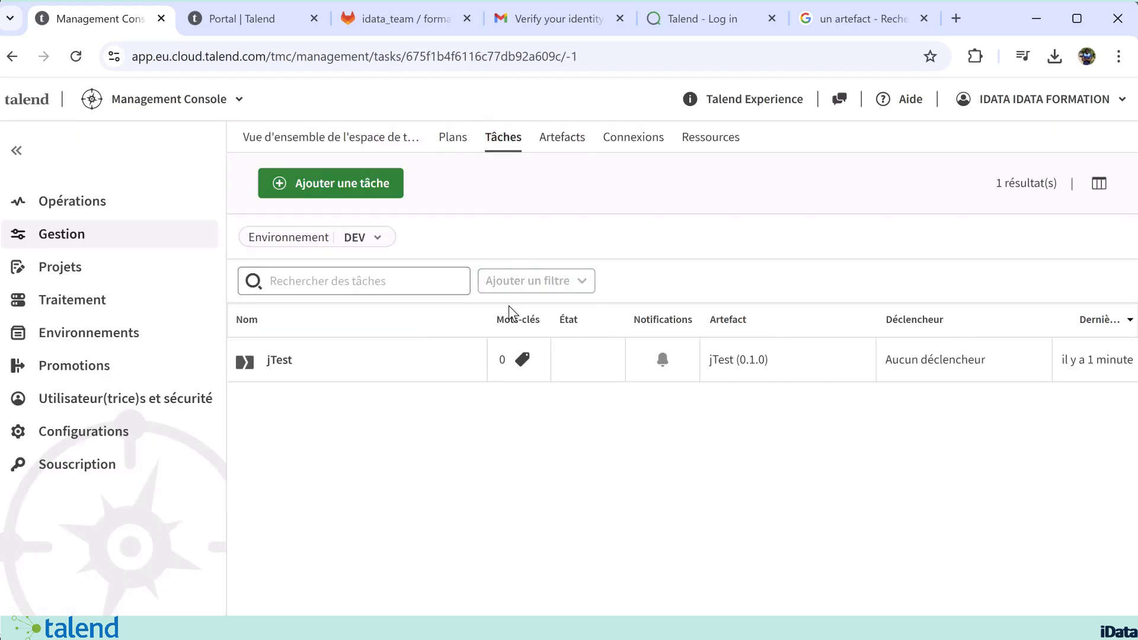
{"action": "left_click", "coordinate": [562, 139]}
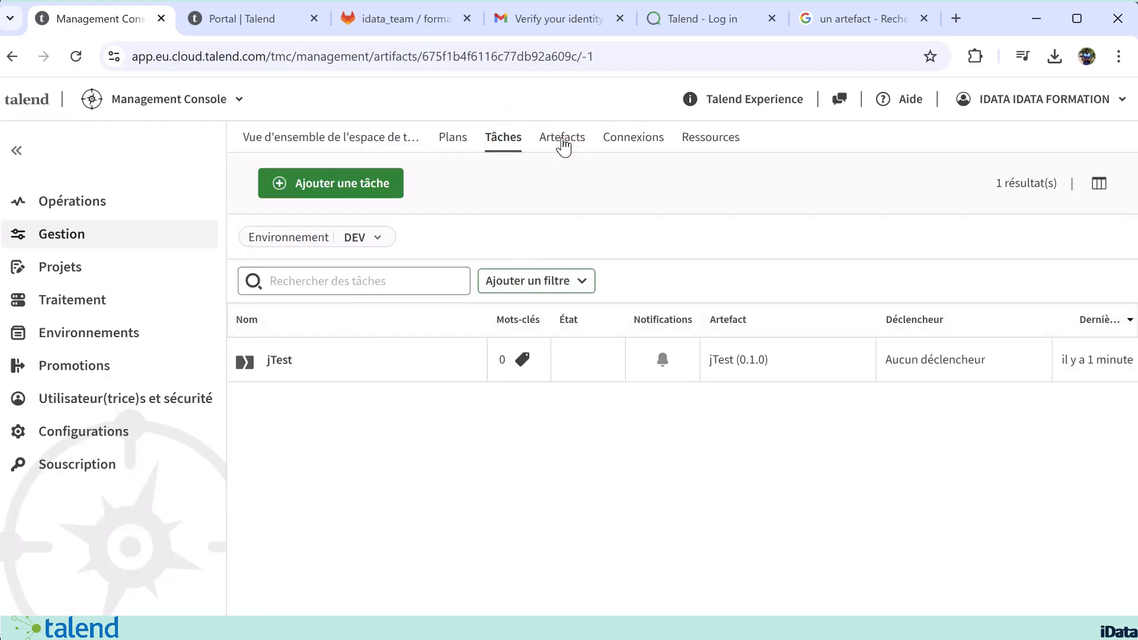
{"action": "left_click", "coordinate": [502, 142]}
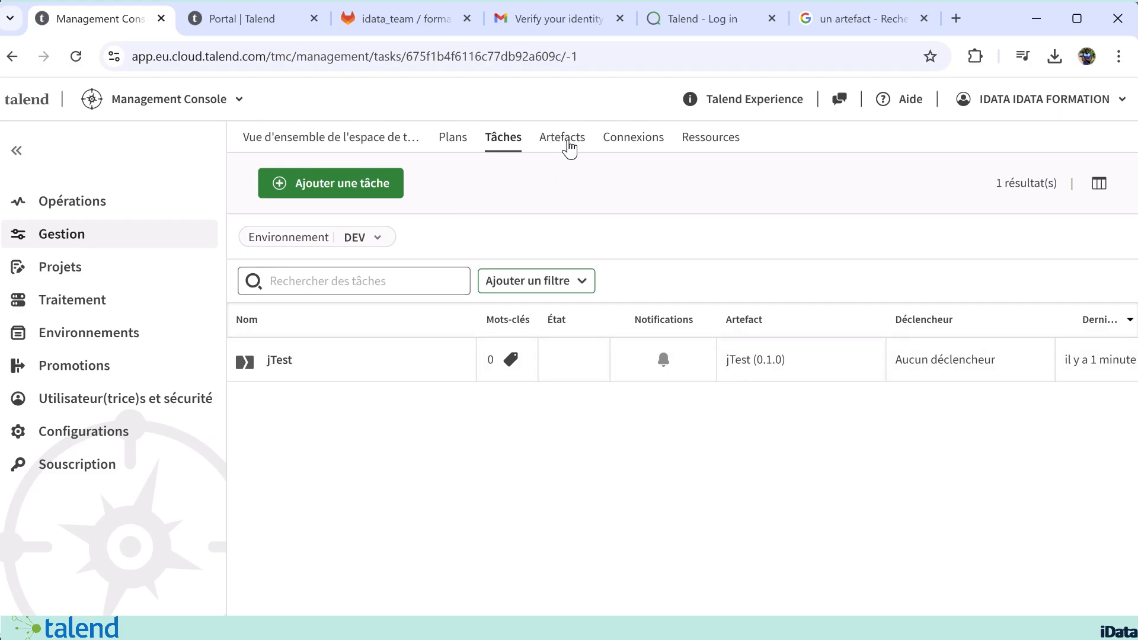
Step: Edit the jTest task to use FORMATION_REMOTE_ENGINE as its engine and save it without a trigger
{"action": "left_click", "coordinate": [287, 365]}
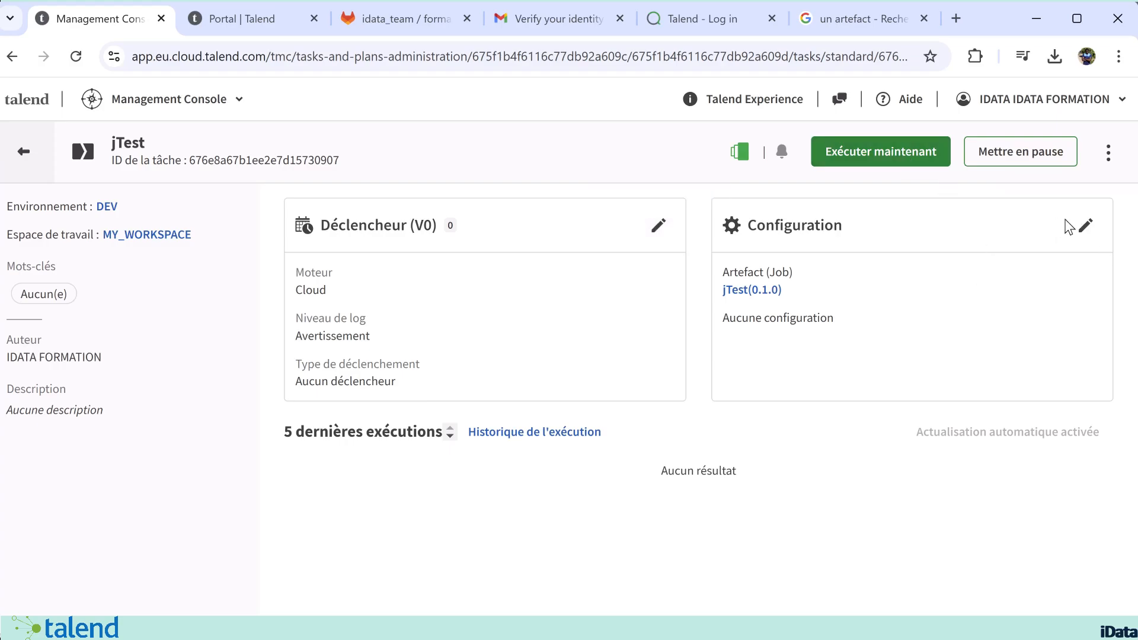
{"action": "left_click", "coordinate": [1085, 228]}
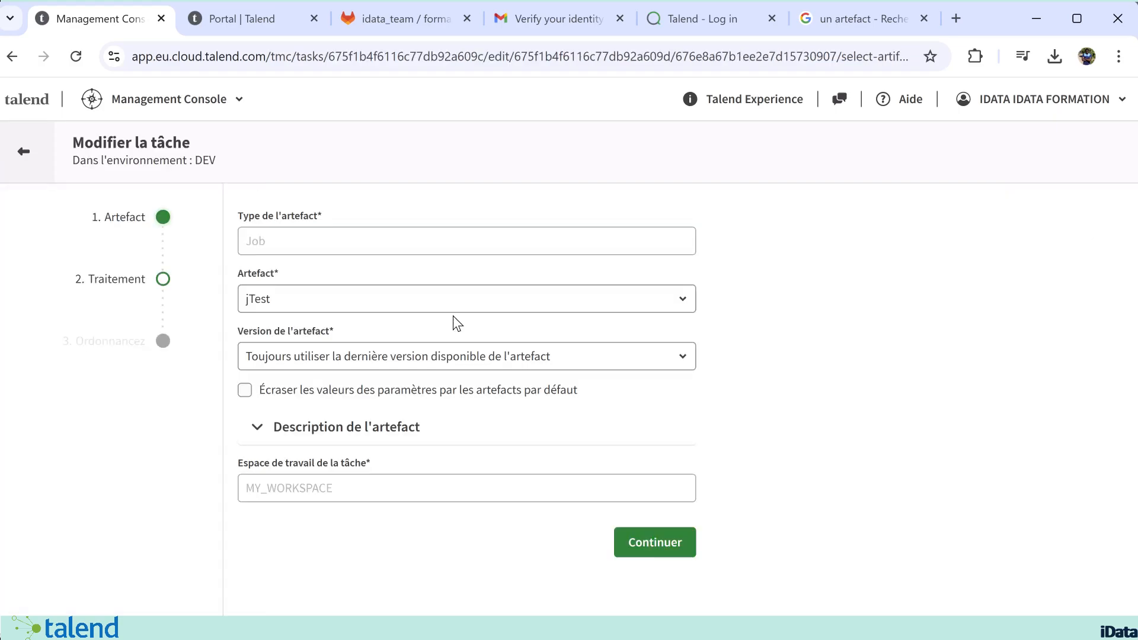
{"action": "left_click", "coordinate": [163, 279]}
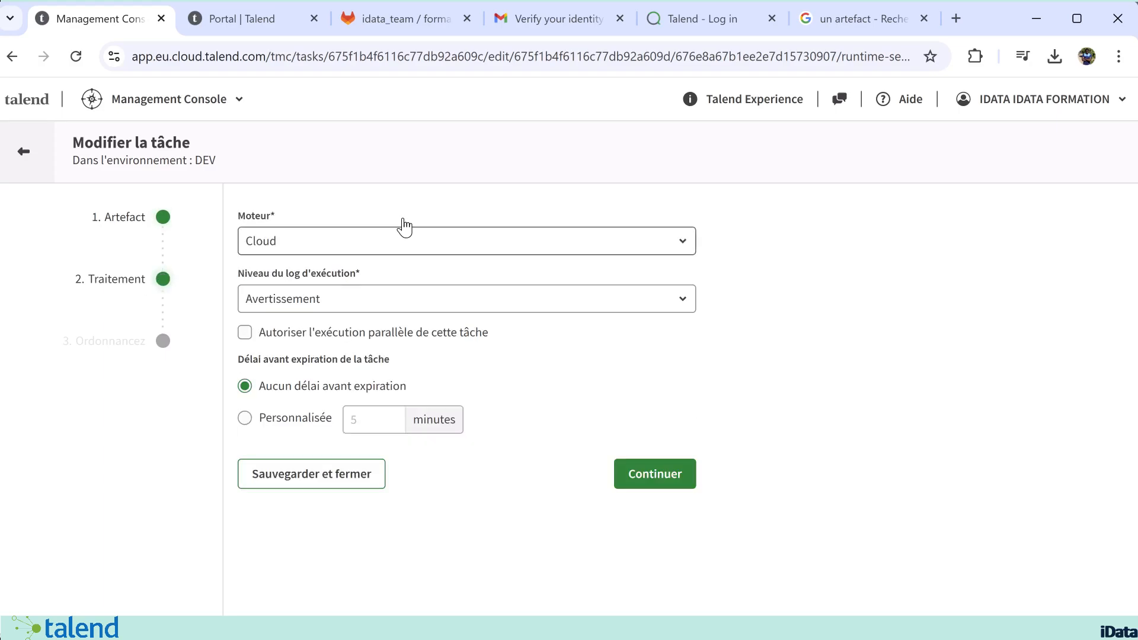
{"action": "left_click", "coordinate": [384, 235]}
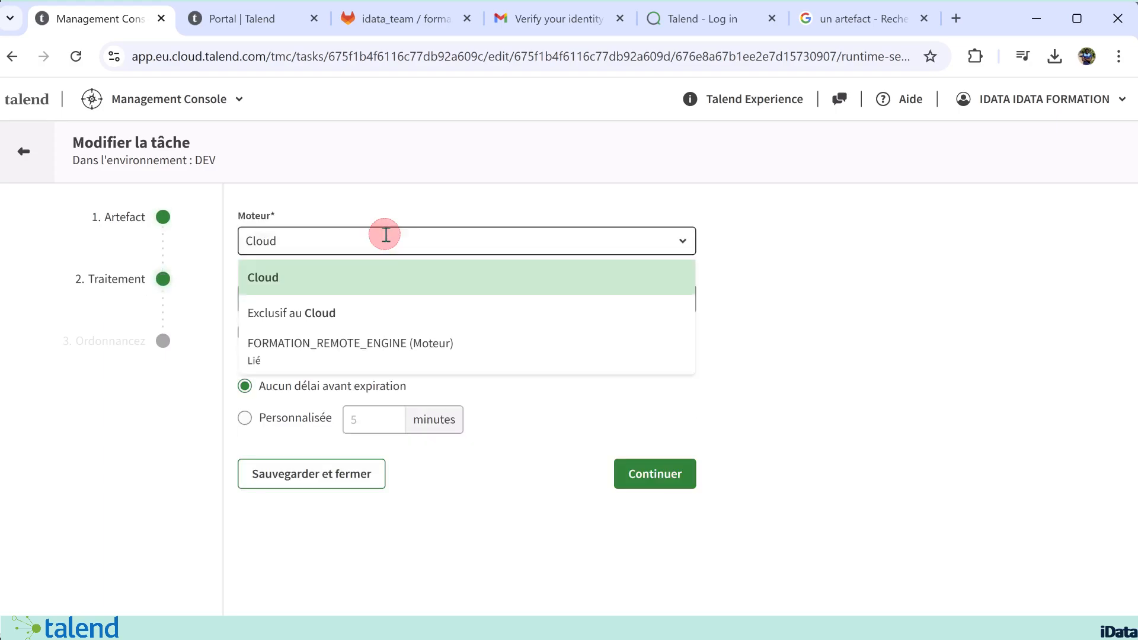
{"action": "left_click", "coordinate": [313, 354]}
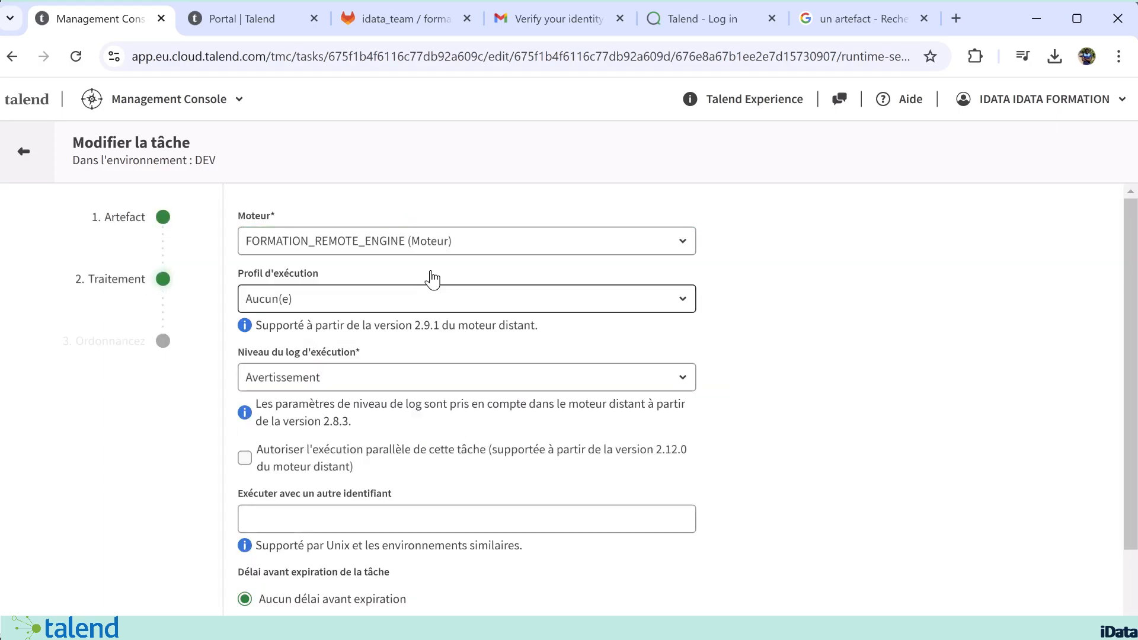
{"action": "scroll", "coordinate": [817, 409], "scroll_direction": "down", "scroll_amount": 3}
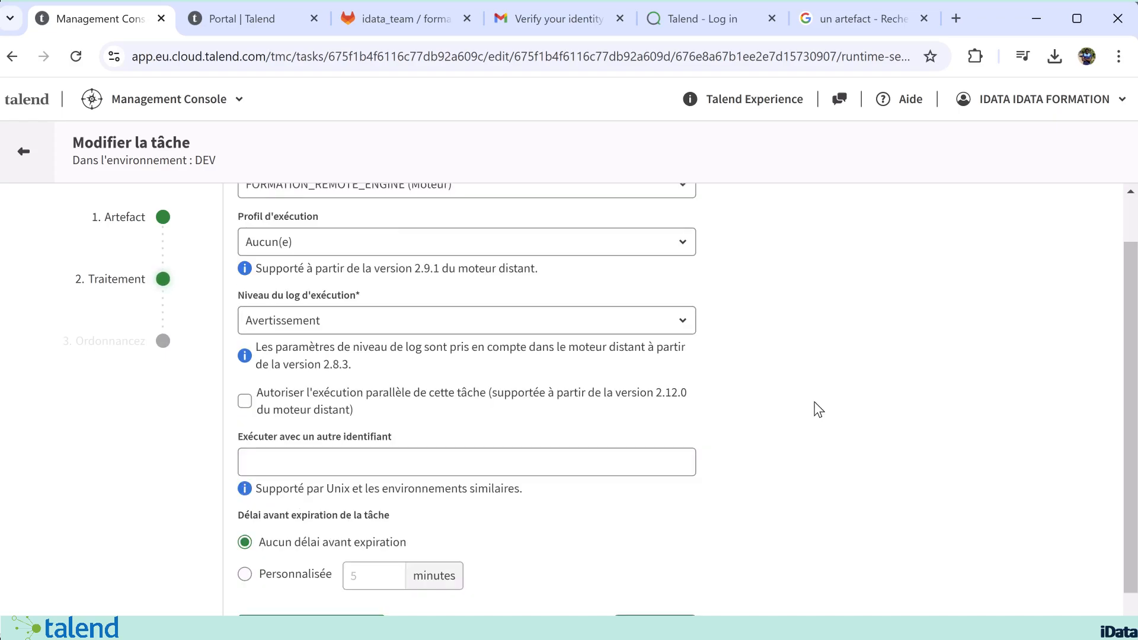
{"action": "left_click", "coordinate": [655, 593]}
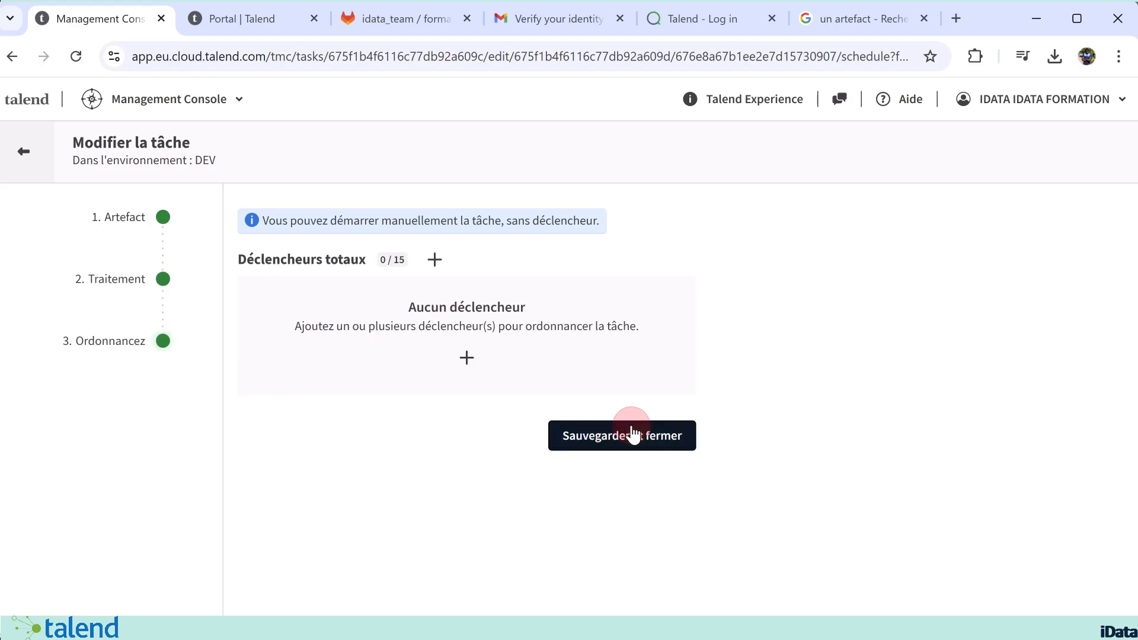
{"action": "left_click", "coordinate": [633, 436]}
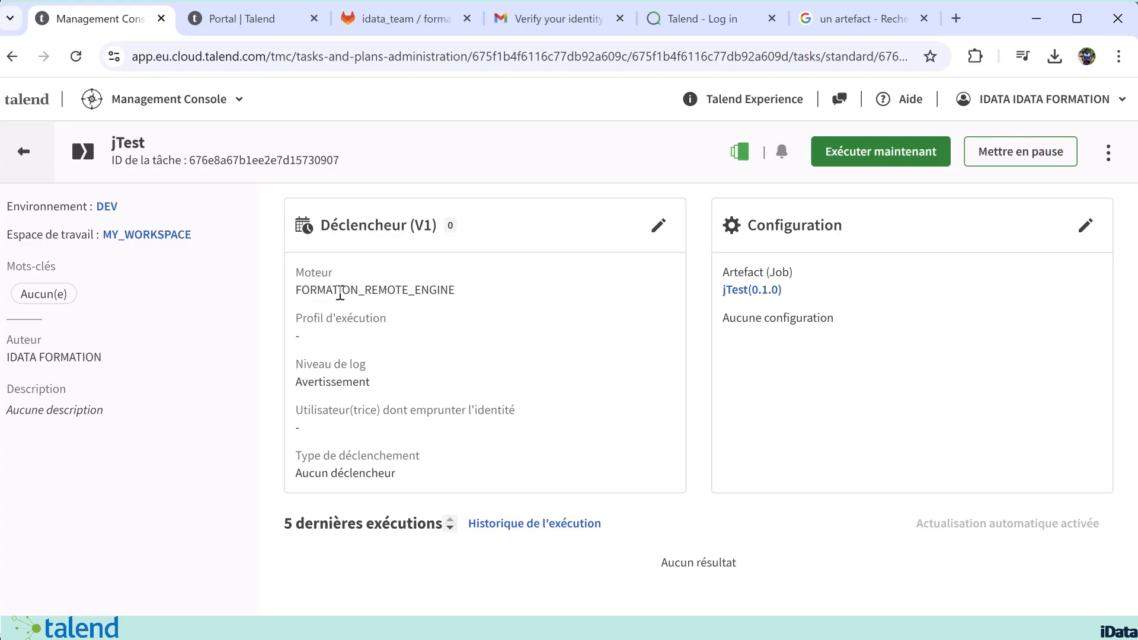
Step: Execute the jTest task immediately and check its latest execution
{"action": "left_click", "coordinate": [877, 155]}
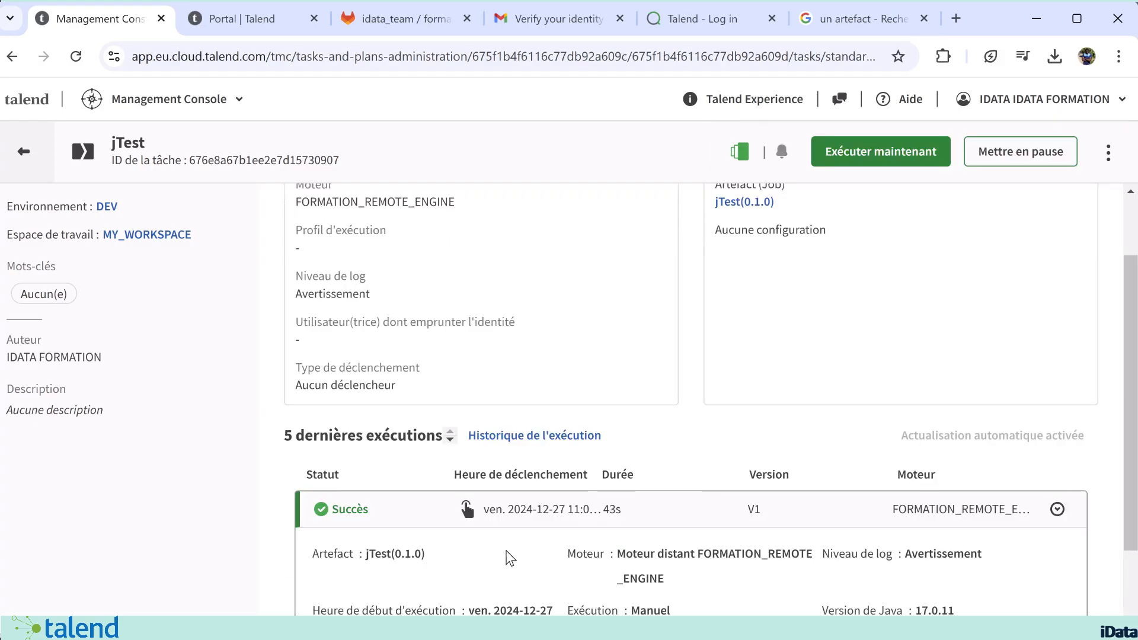
{"action": "scroll", "coordinate": [506, 552], "scroll_direction": "down", "scroll_amount": 1}
{"action": "scroll", "coordinate": [507, 557], "scroll_direction": "down", "scroll_amount": 1}
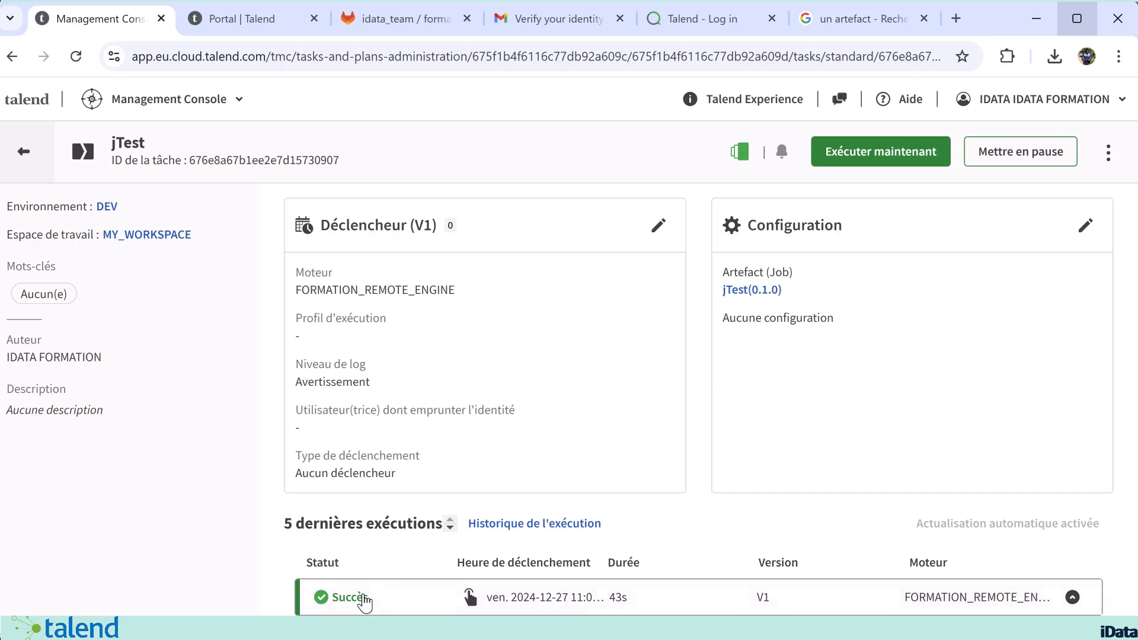
Step: Set the jTest task's execution log level to Info and save the task without a trigger
{"action": "left_click", "coordinate": [658, 225]}
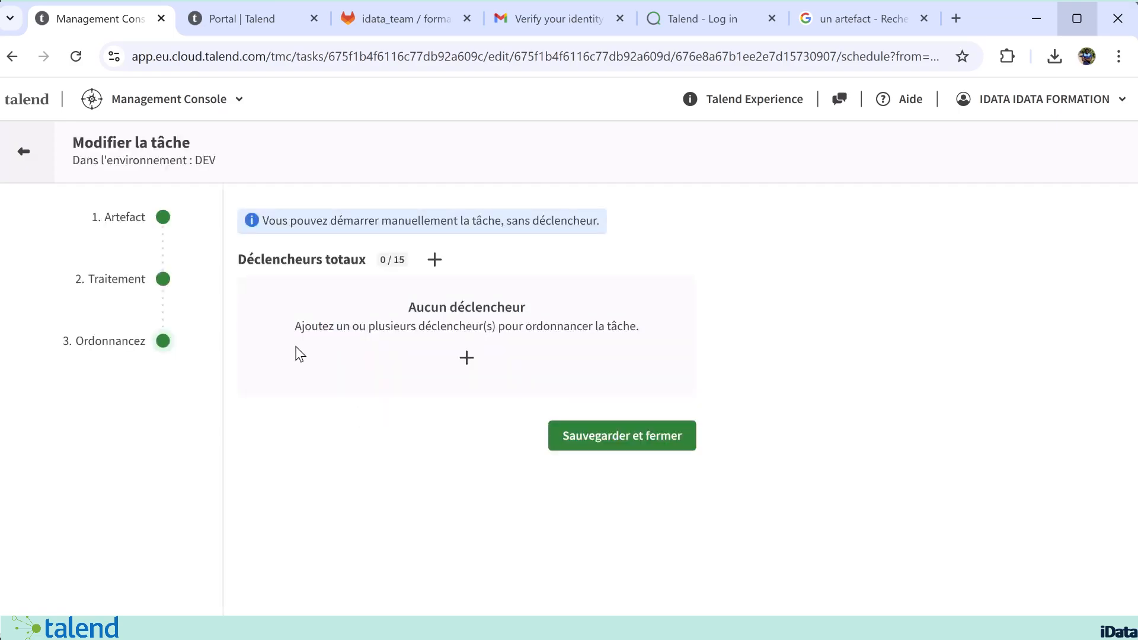
{"action": "left_click", "coordinate": [165, 279]}
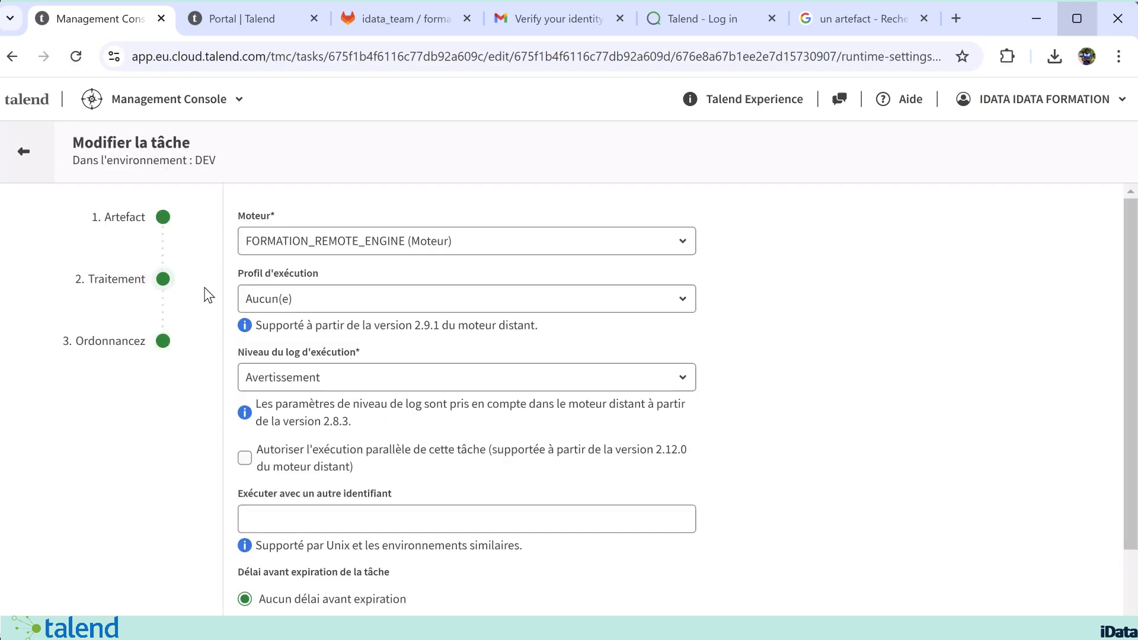
{"action": "left_click", "coordinate": [321, 365]}
{"action": "left_click", "coordinate": [329, 372]}
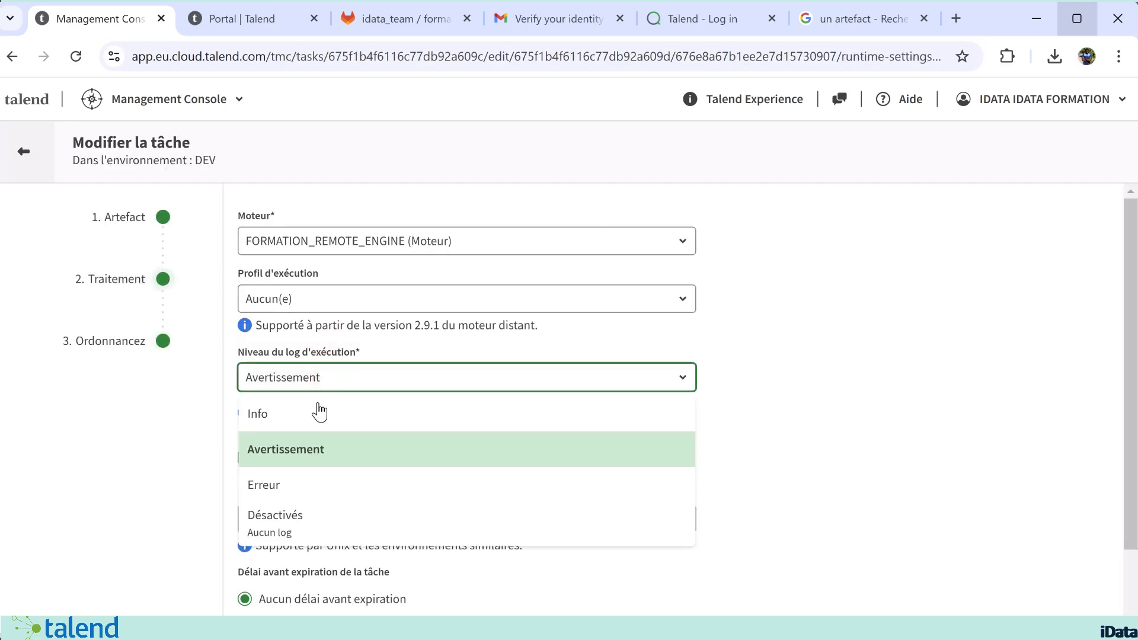
{"action": "left_click", "coordinate": [292, 408]}
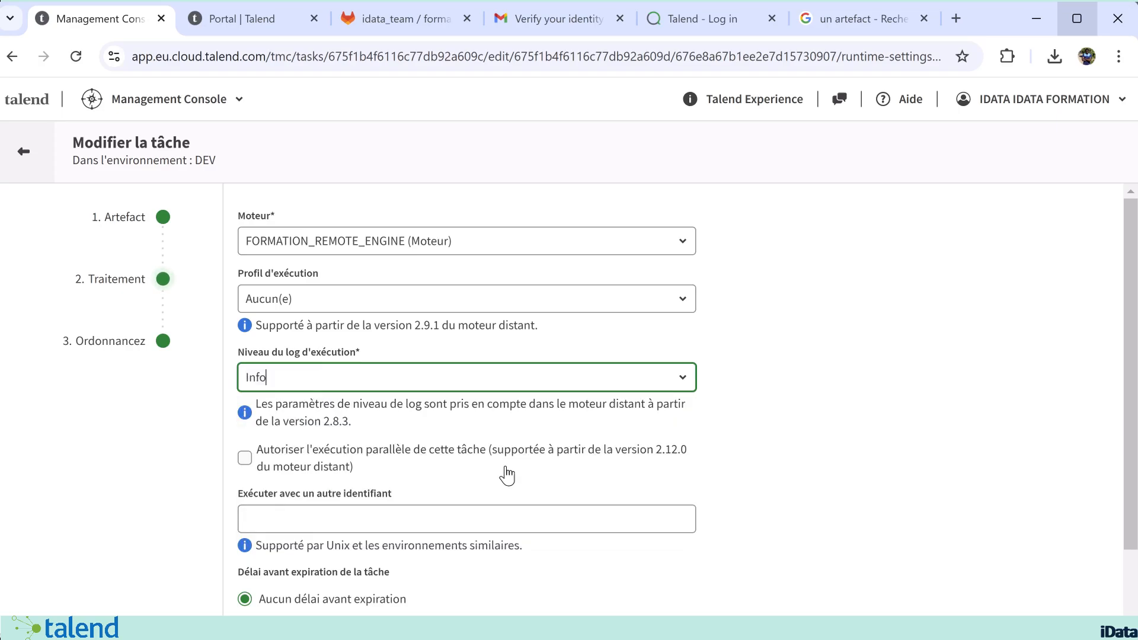
{"action": "scroll", "coordinate": [798, 468], "scroll_direction": "down", "scroll_amount": 2}
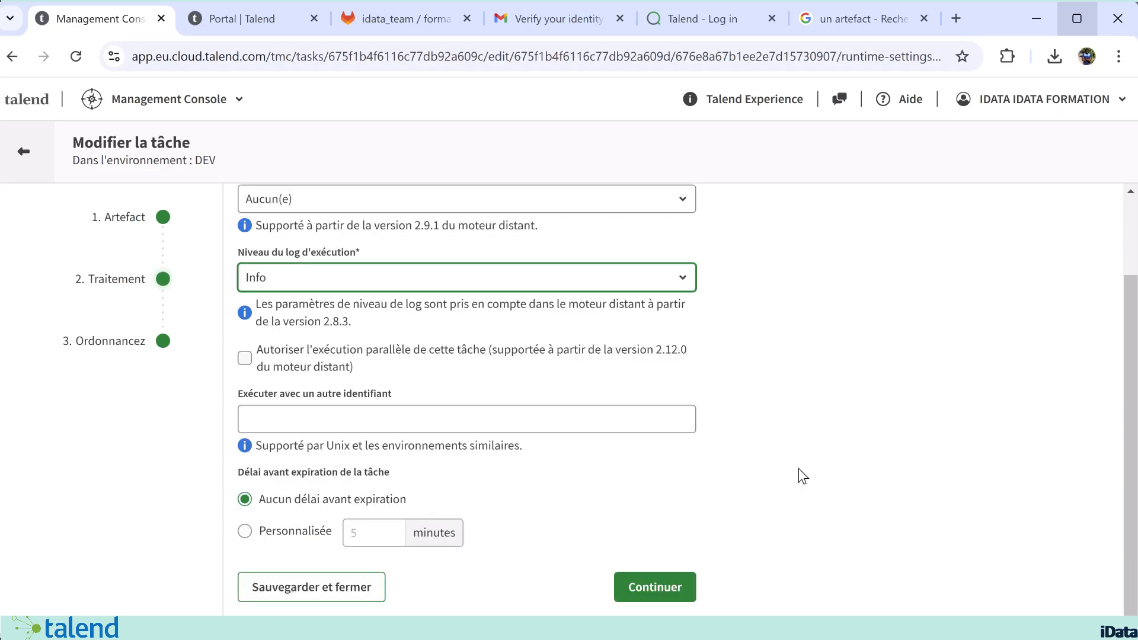
{"action": "left_click", "coordinate": [650, 598]}
{"action": "left_click", "coordinate": [658, 445]}
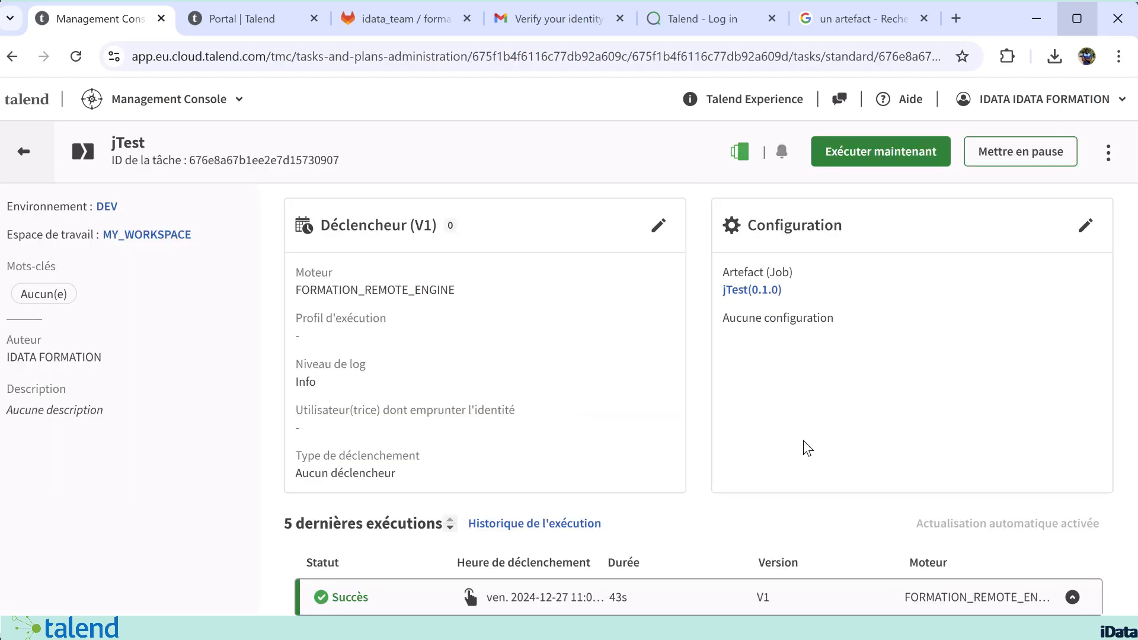
Step: Execute the jTest task immediately and expand the details of its latest completed execution
{"action": "left_click", "coordinate": [888, 153]}
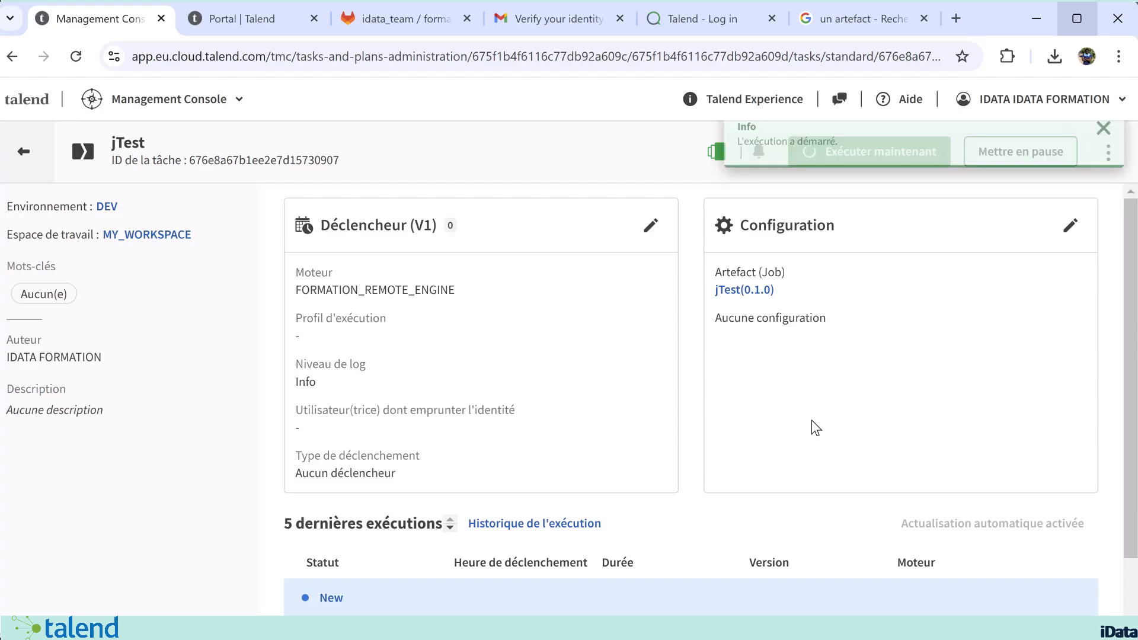
{"action": "scroll", "coordinate": [816, 428], "scroll_direction": "down", "scroll_amount": 2}
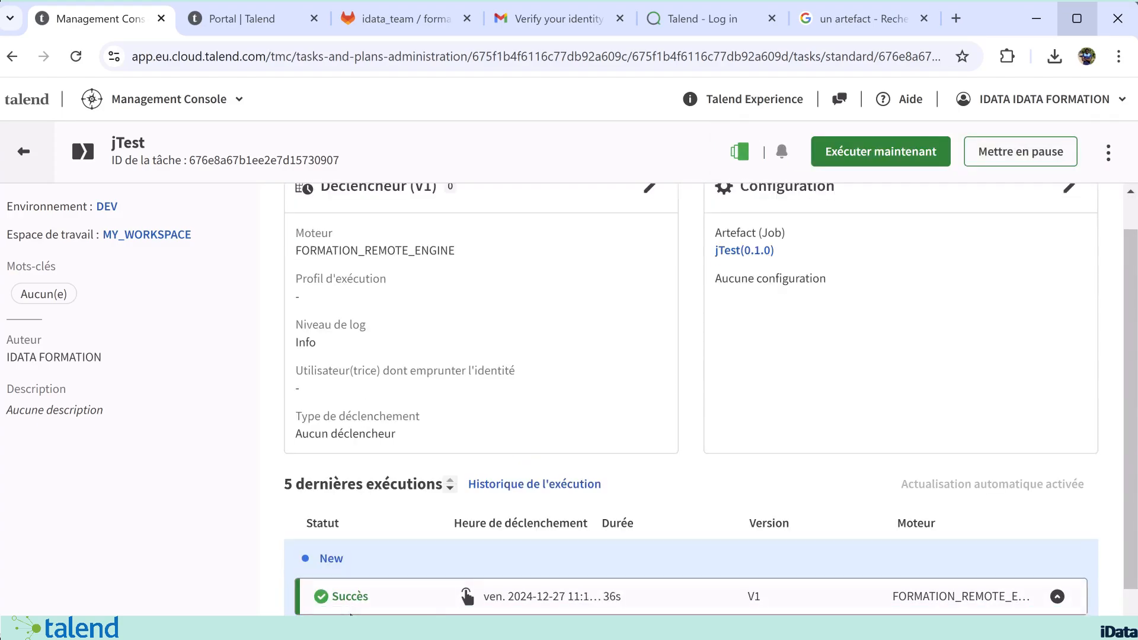
{"action": "left_click", "coordinate": [372, 585]}
{"action": "scroll", "coordinate": [391, 573], "scroll_direction": "down", "scroll_amount": 3}
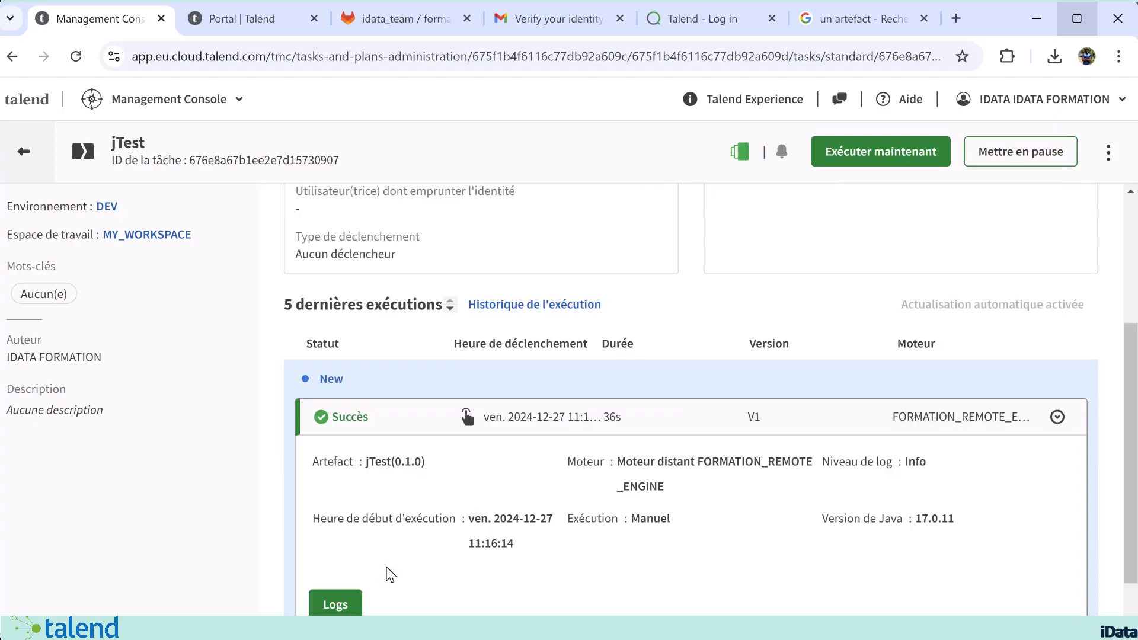
Step: Open the logs of the latest jTest execution and examine the tLogRow_1 output entries
{"action": "left_click", "coordinate": [335, 604]}
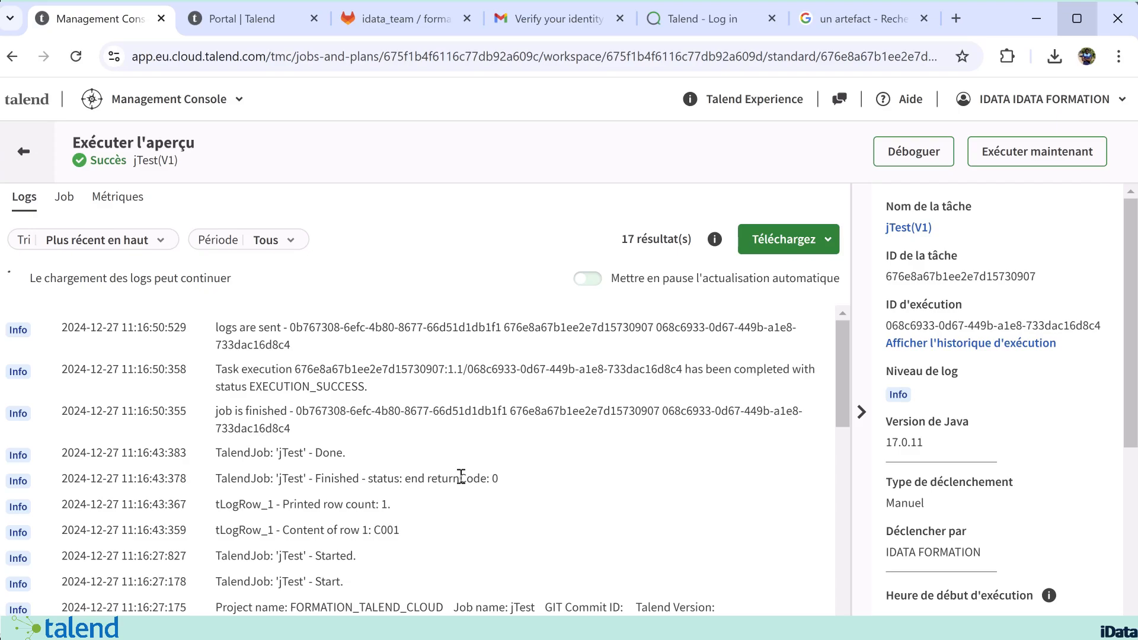
{"action": "scroll", "coordinate": [461, 476], "scroll_direction": "down", "scroll_amount": 1}
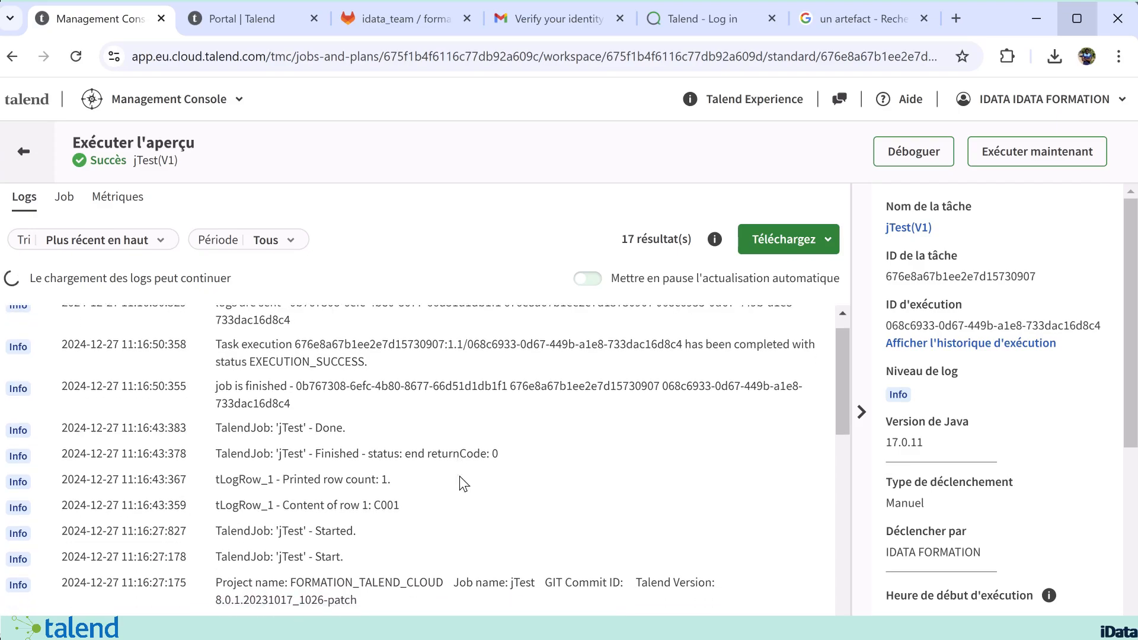
{"action": "scroll", "coordinate": [460, 476], "scroll_direction": "up", "scroll_amount": 1}
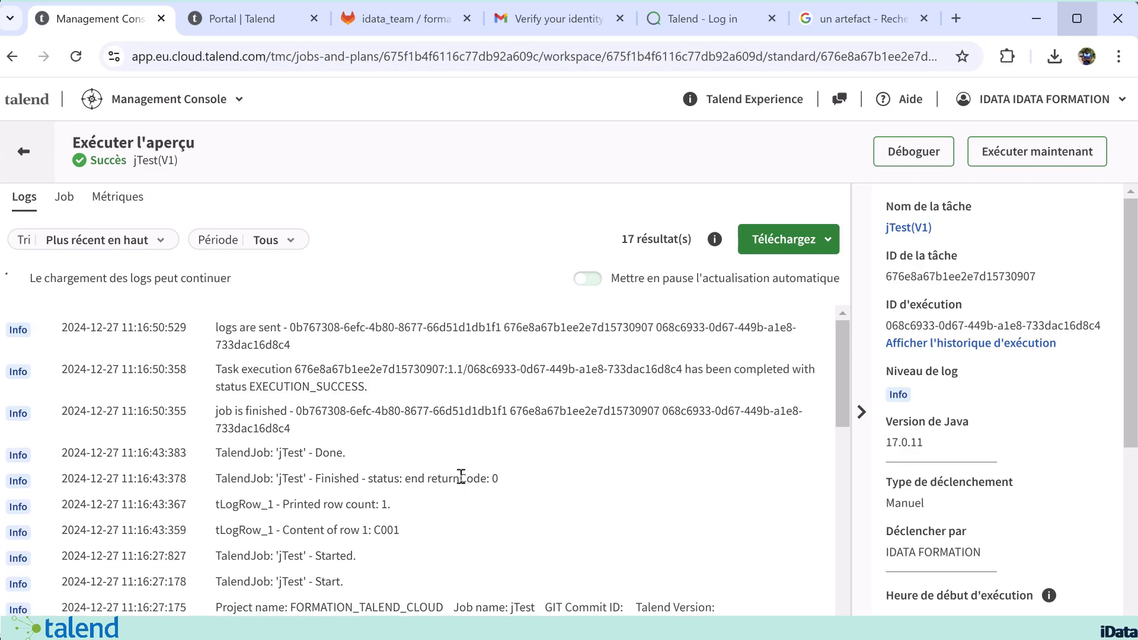
{"action": "scroll", "coordinate": [461, 476], "scroll_direction": "down", "scroll_amount": 1}
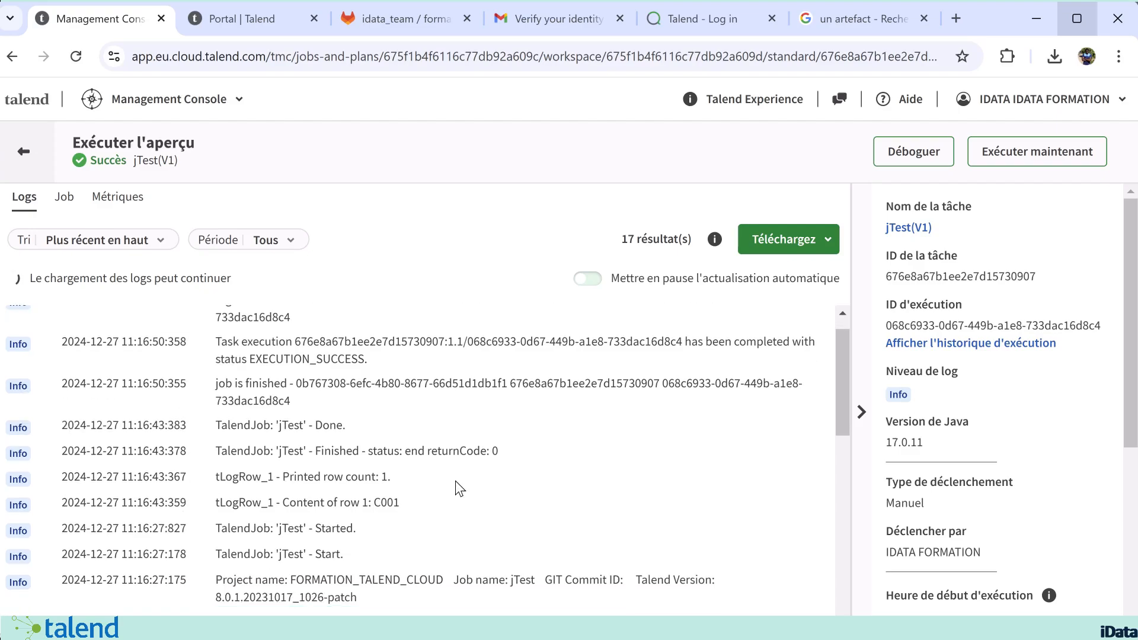
{"action": "left_click", "coordinate": [387, 503]}
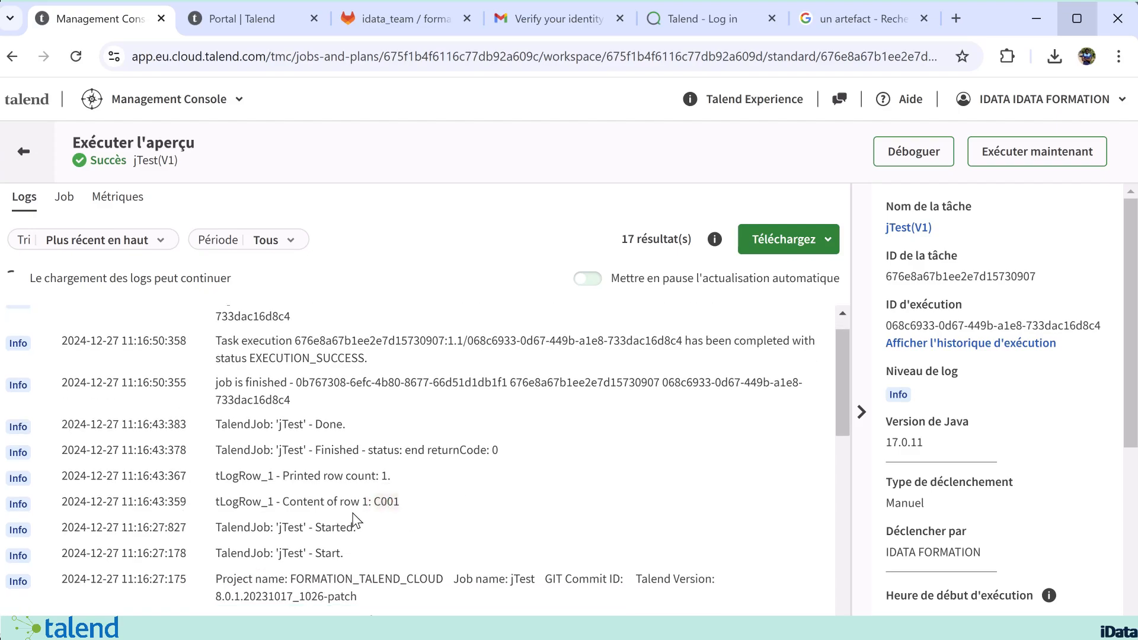